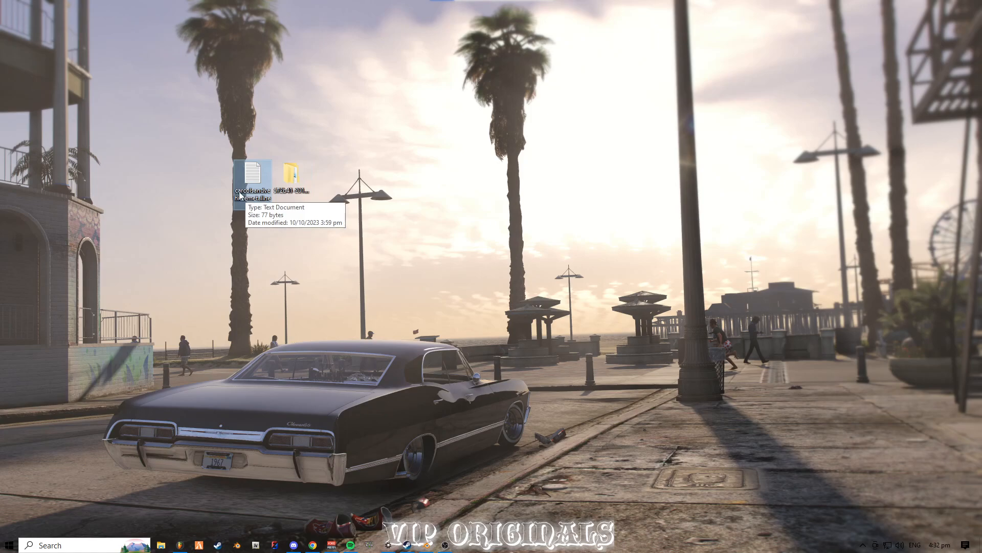
drag(348, 188, 224, 169)
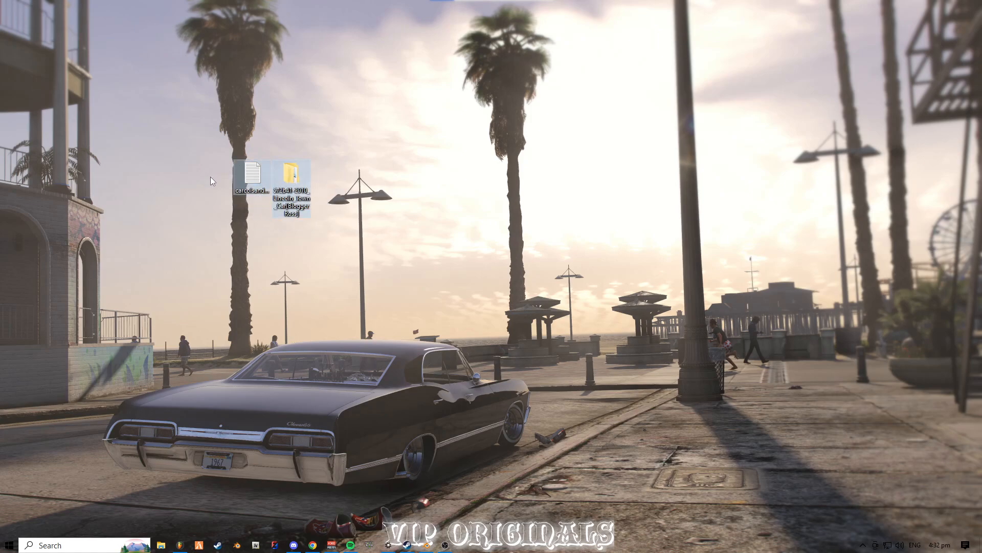
drag(396, 261, 396, 261)
click(360, 251)
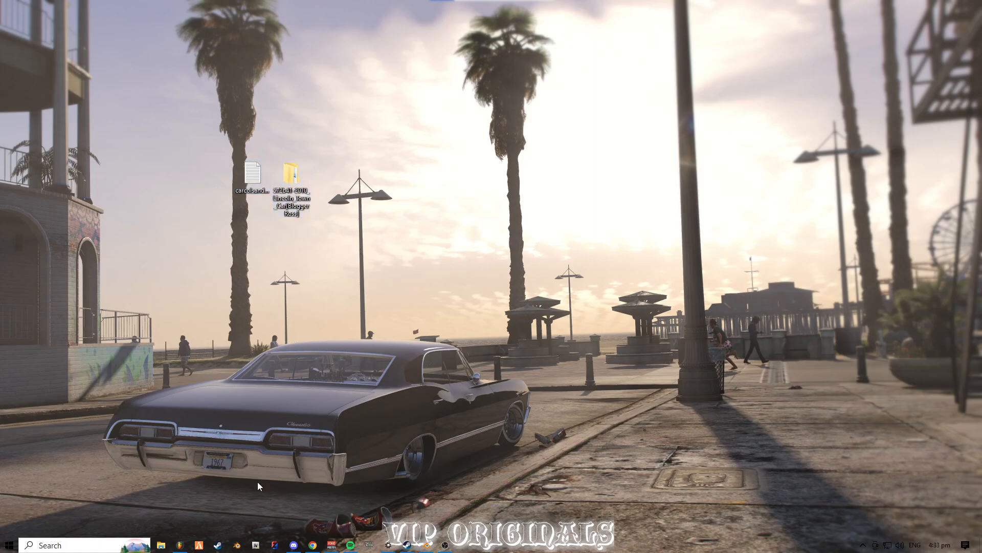
drag(151, 83, 352, 245)
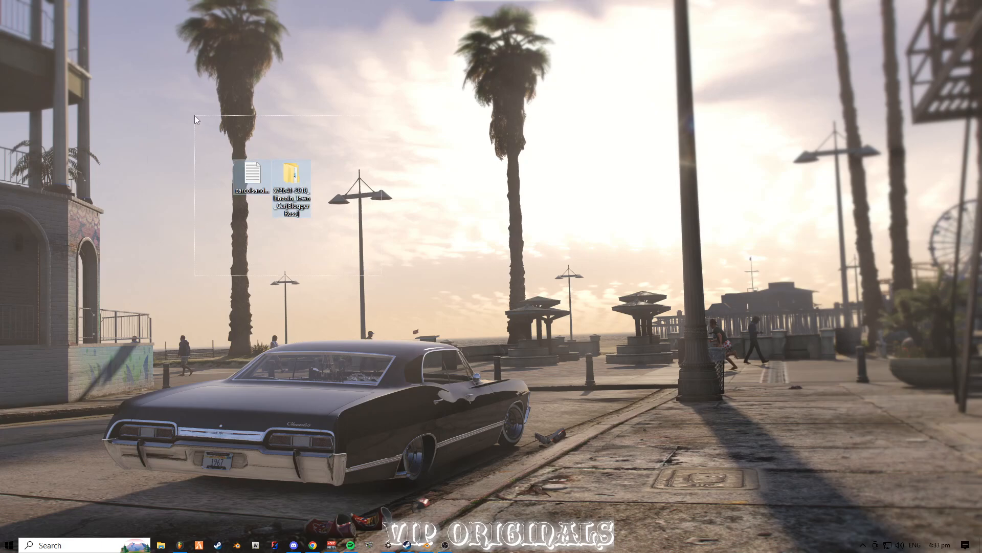
click(457, 283)
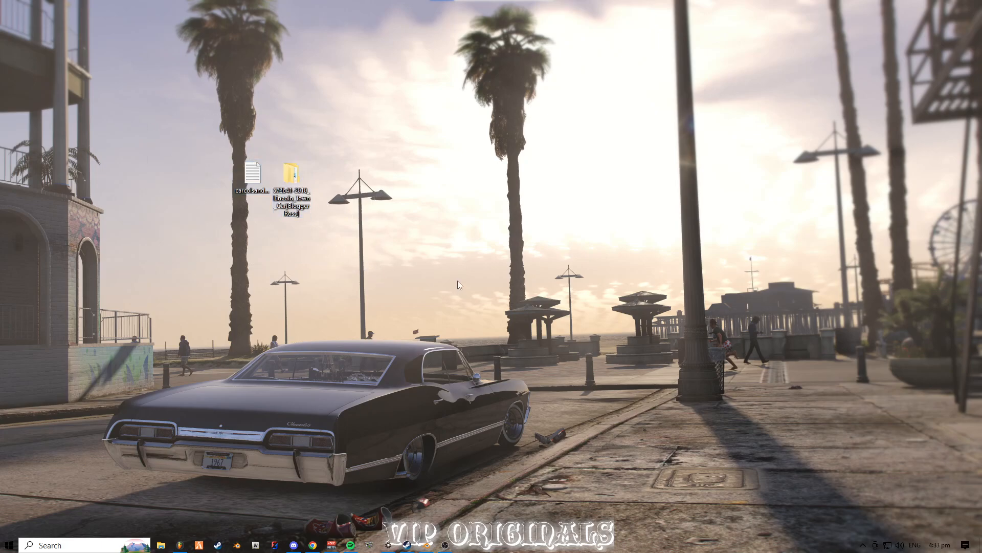
- Launch OpenIV and open the Windows version of Grand Theft Auto V
click(295, 174)
click(249, 538)
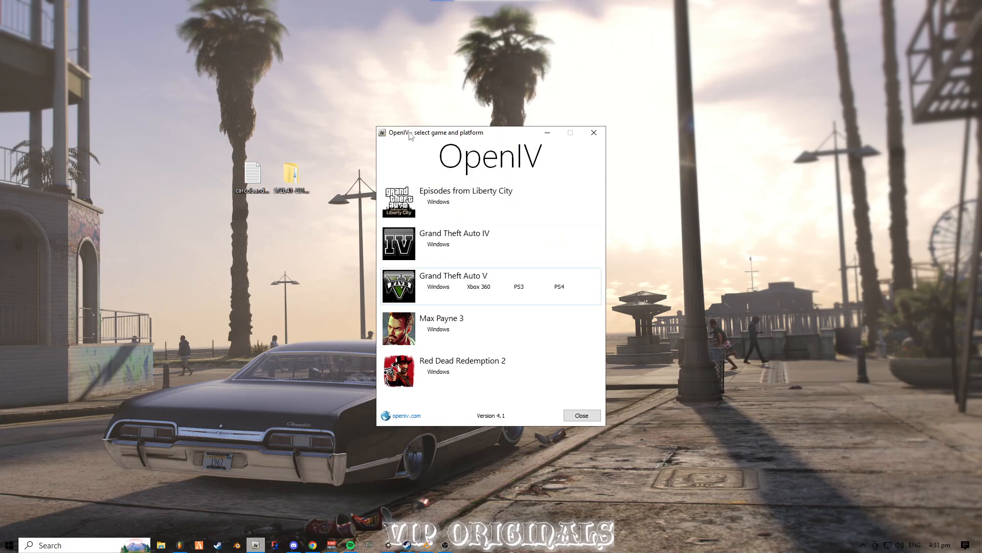
click(438, 286)
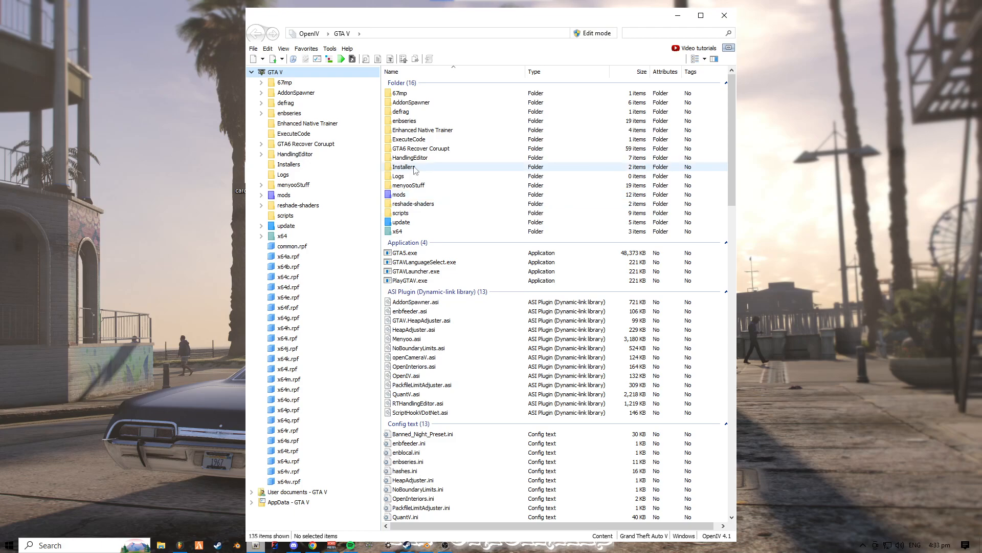
- Browse to the dlcpacks folder under mods, update, x64
double_click(416, 195)
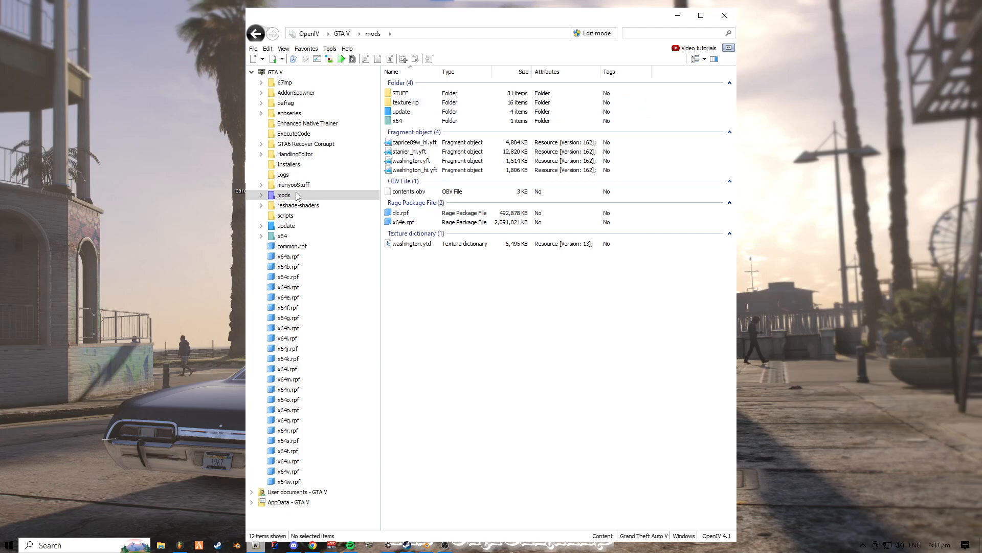
double_click(412, 112)
double_click(416, 97)
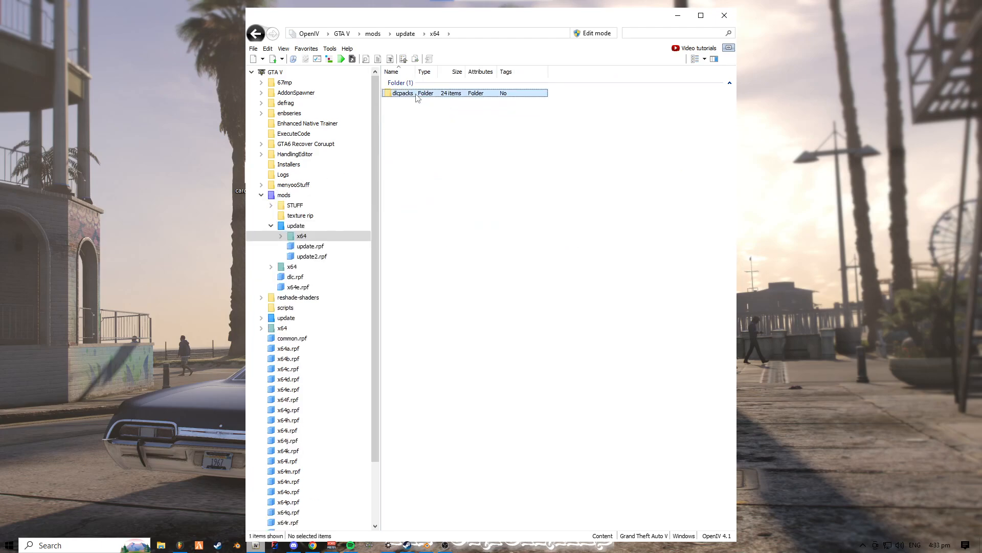
double_click(416, 97)
drag(400, 319, 447, 361)
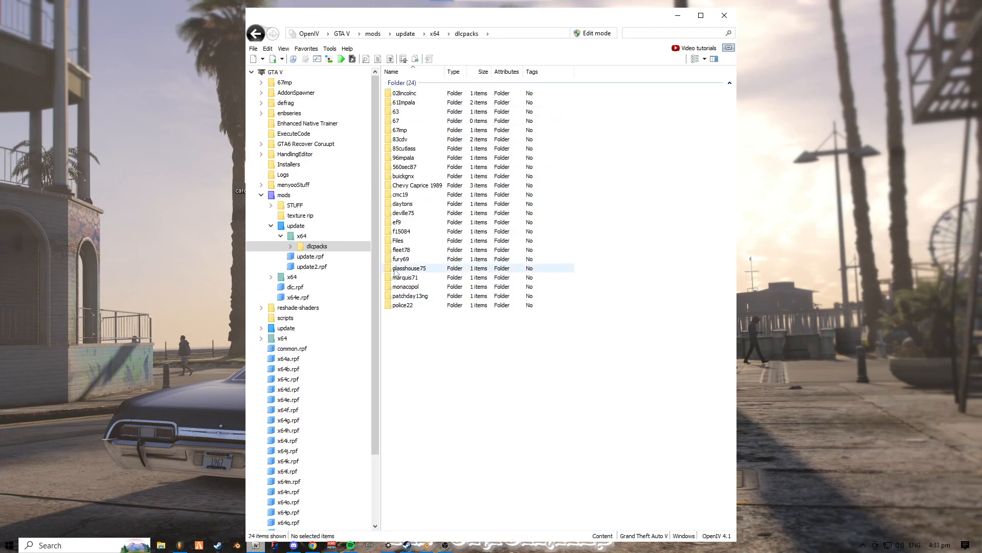
- Open the downloaded Lincoln Town Car folder from the desktop and arrange it side by side with the OpenIV window
drag(519, 21, 761, 17)
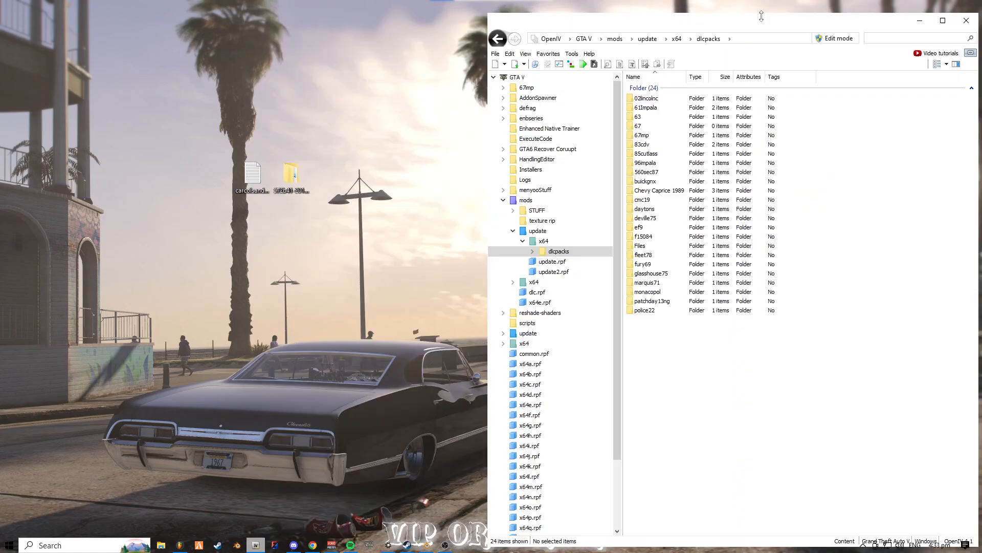
double_click(301, 179)
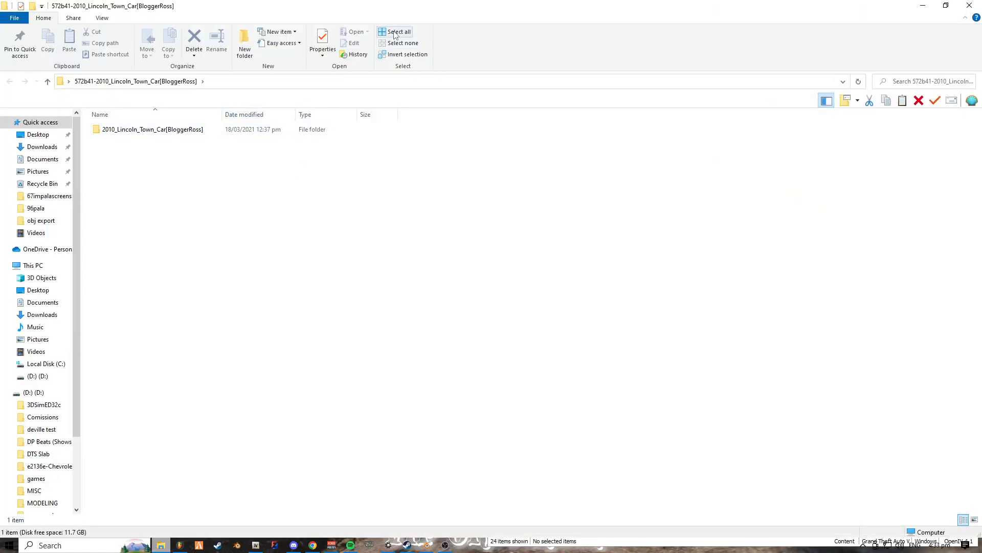
drag(412, 8, 298, 22)
drag(30, 114, 0, 173)
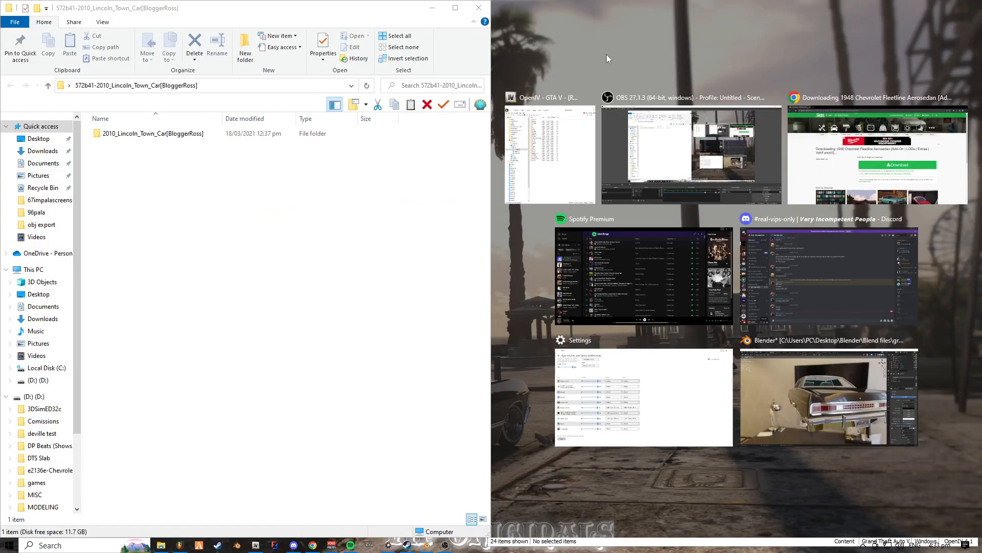
key(Return)
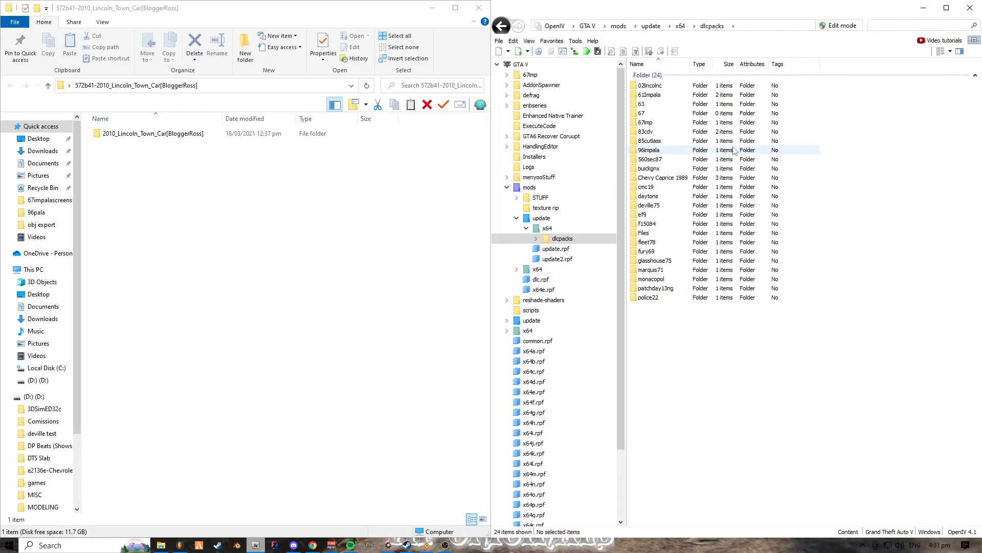
- Open the add-on folder inside 2010_Lincoln_Town_Car[BloggerRoss] to reach the towncar2010 folder
double_click(263, 133)
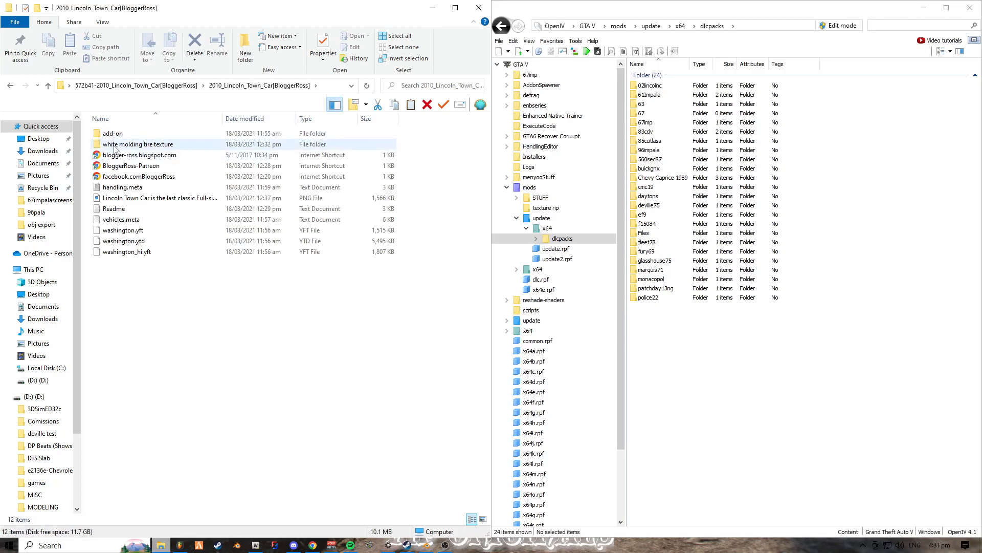
double_click(110, 134)
click(108, 137)
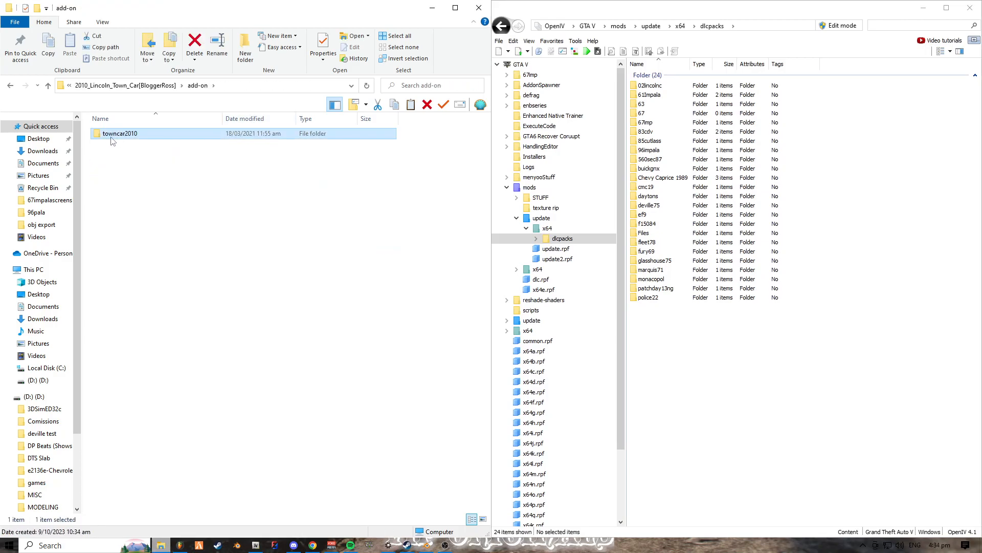
click(48, 86)
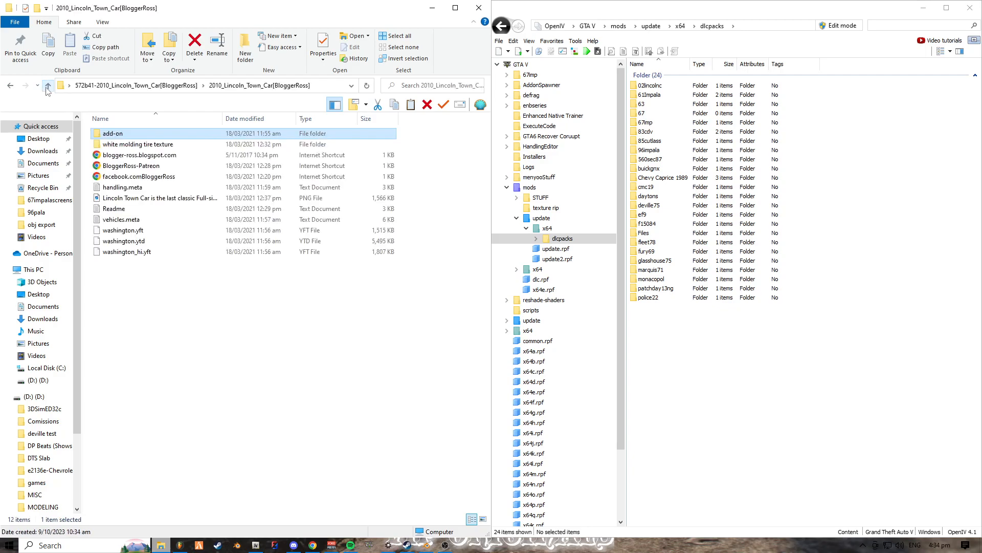
double_click(113, 134)
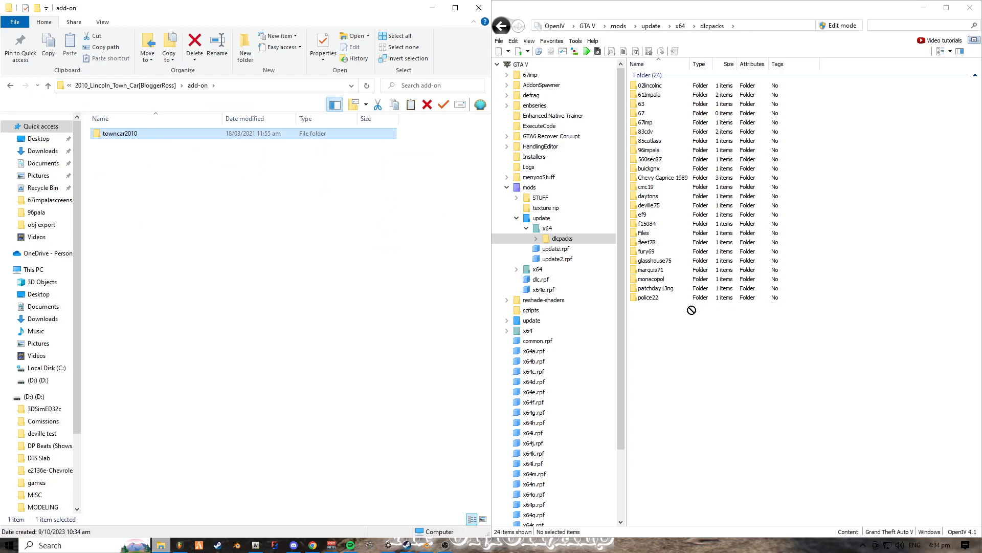
- Turn on edit mode in OpenIV and accept the editing warning
click(851, 23)
click(850, 23)
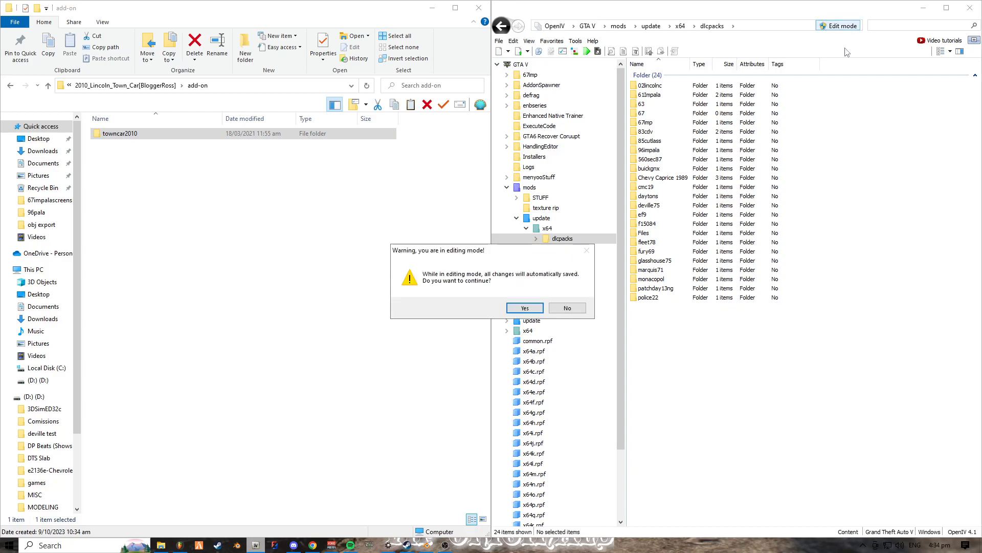
click(518, 308)
- Copy the towncar2010 folder from File Explorer into OpenIV's dlcpacks folder, then close the File Explorer window
click(292, 137)
drag(139, 135, 248, 181)
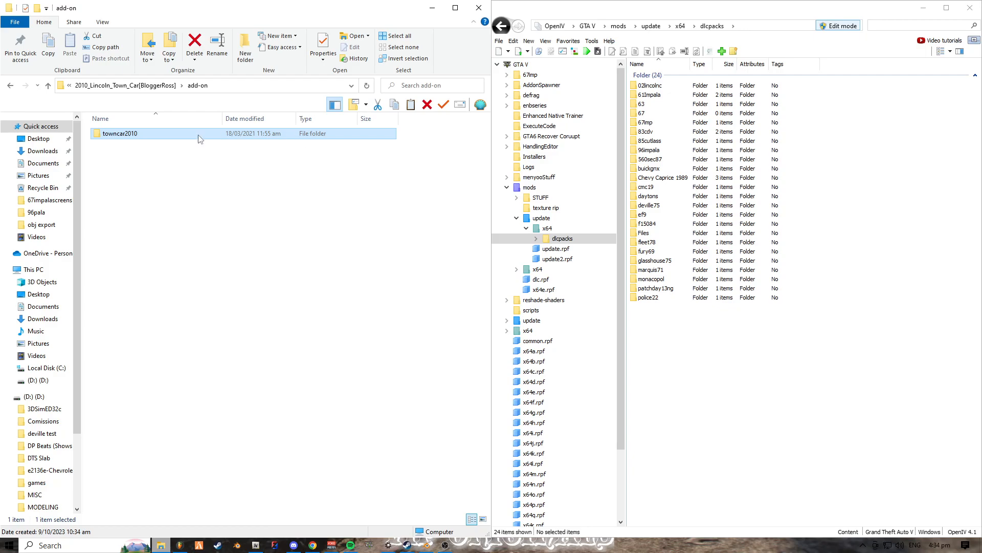
drag(149, 134, 705, 358)
click(479, 8)
- Maximize OpenIV, open the data folder inside towncar2010's dlc.rpf, and select all four meta files
double_click(598, 13)
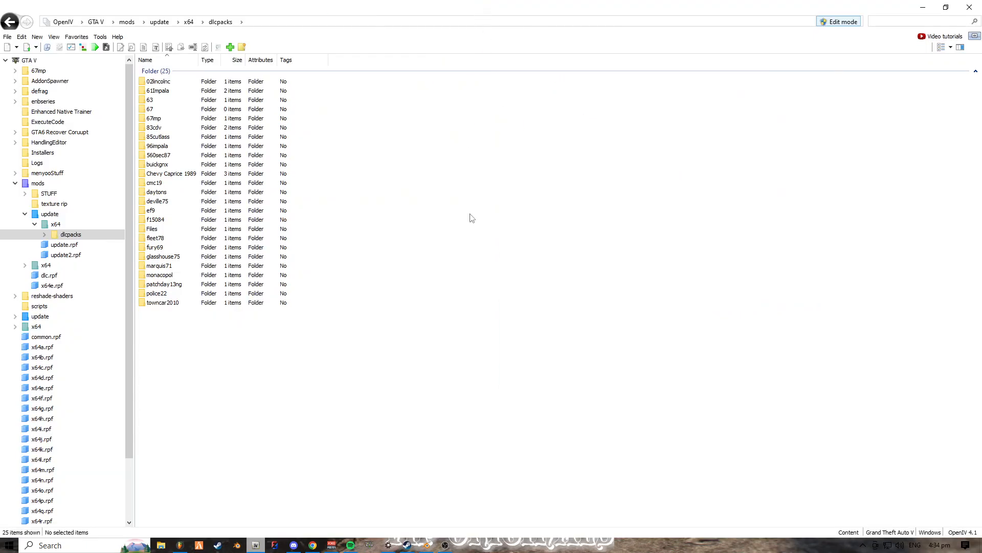
double_click(257, 302)
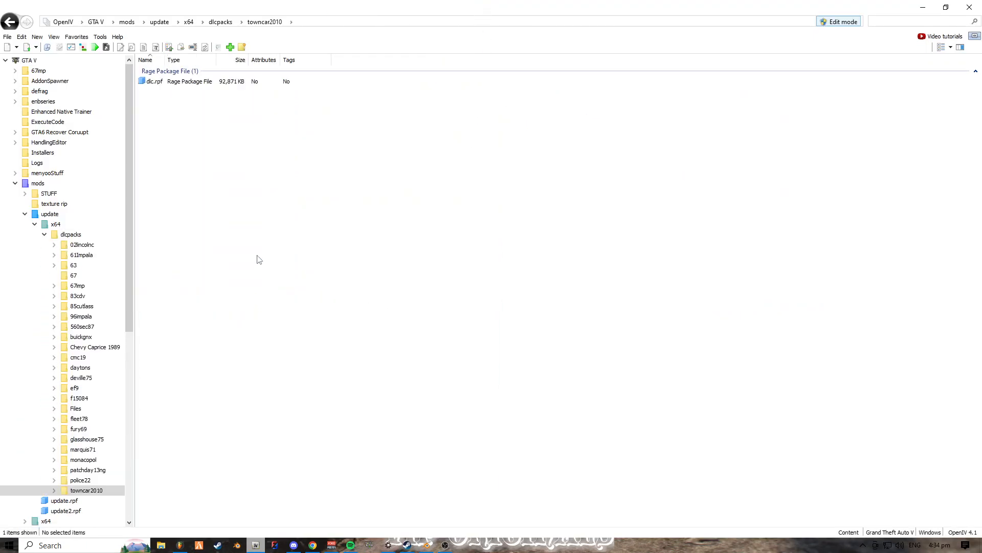
double_click(229, 84)
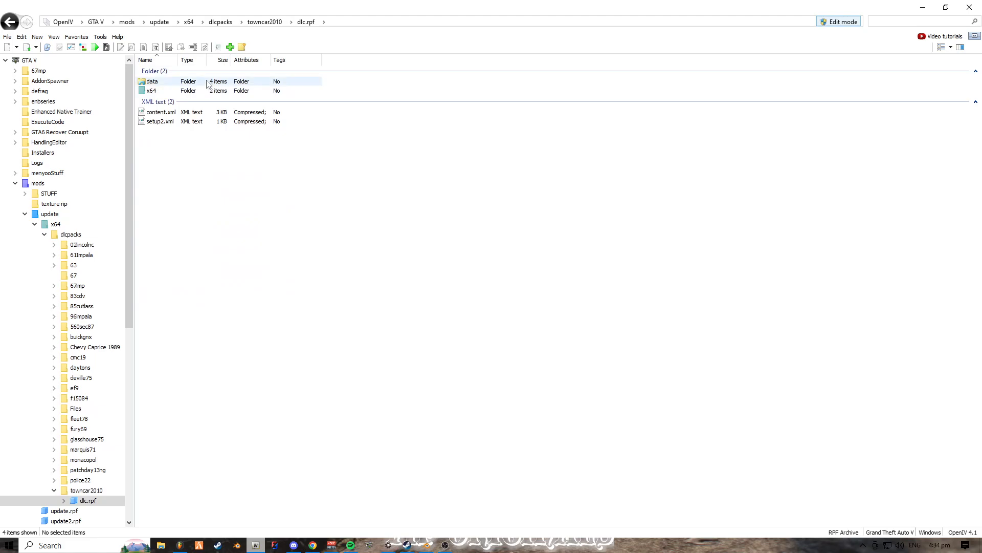
click(9, 21)
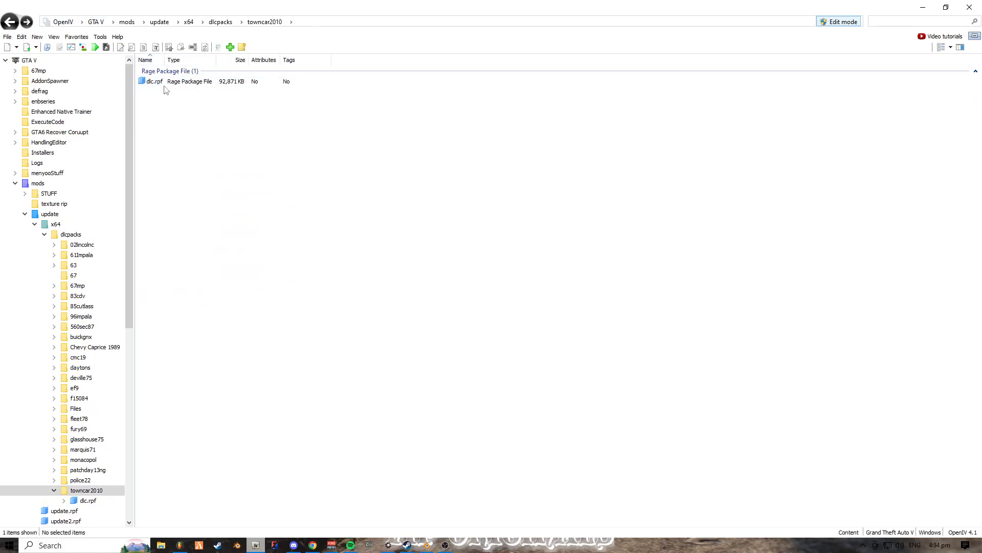
click(9, 22)
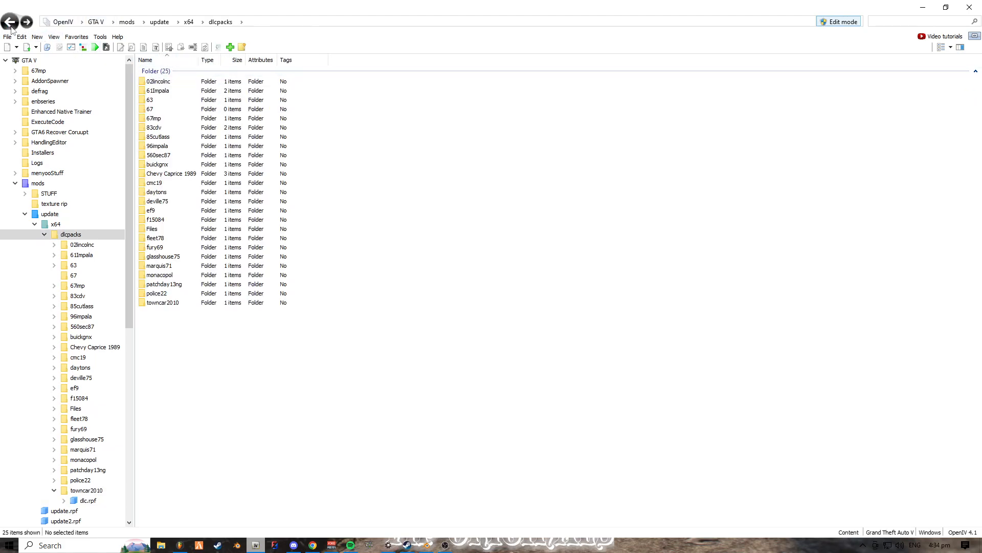
double_click(169, 305)
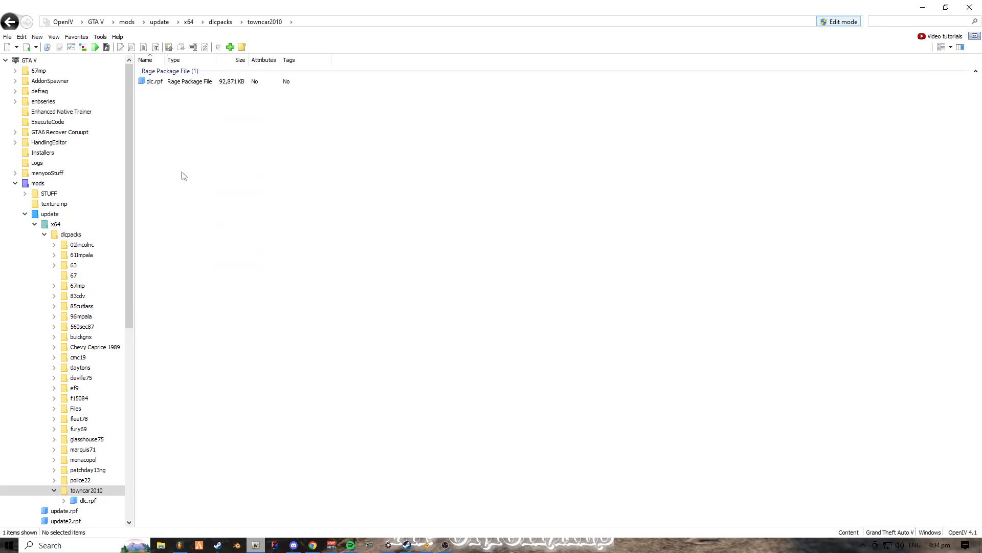
double_click(170, 84)
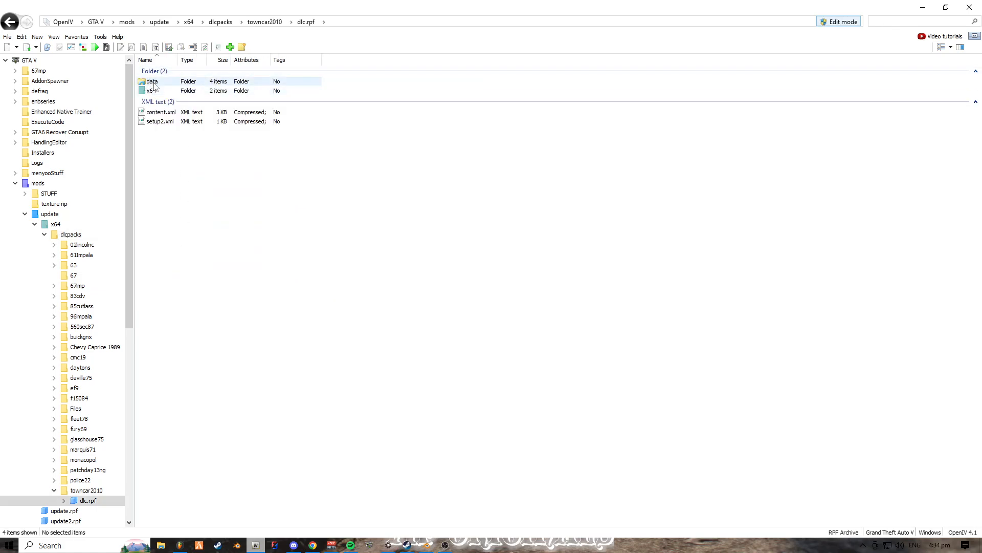
double_click(148, 82)
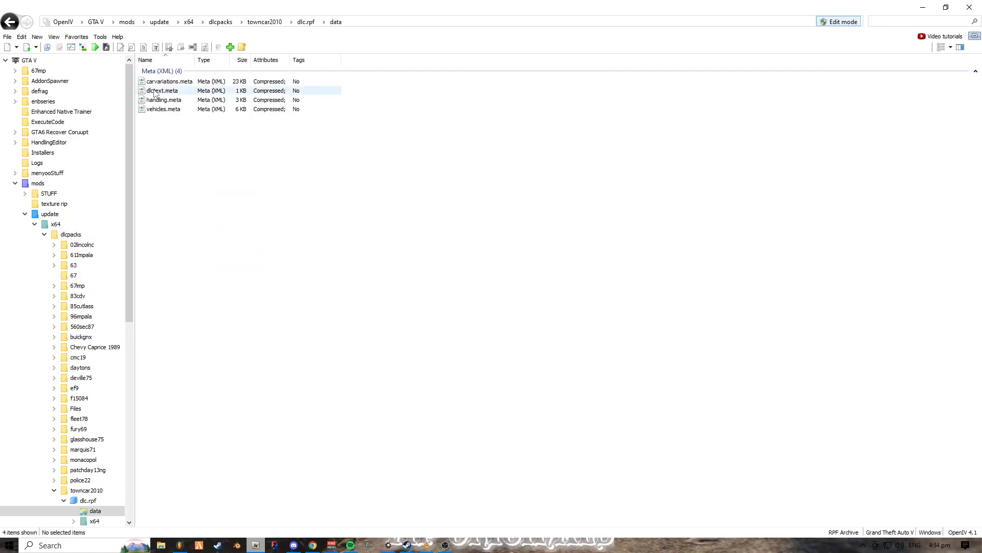
drag(189, 116, 178, 66)
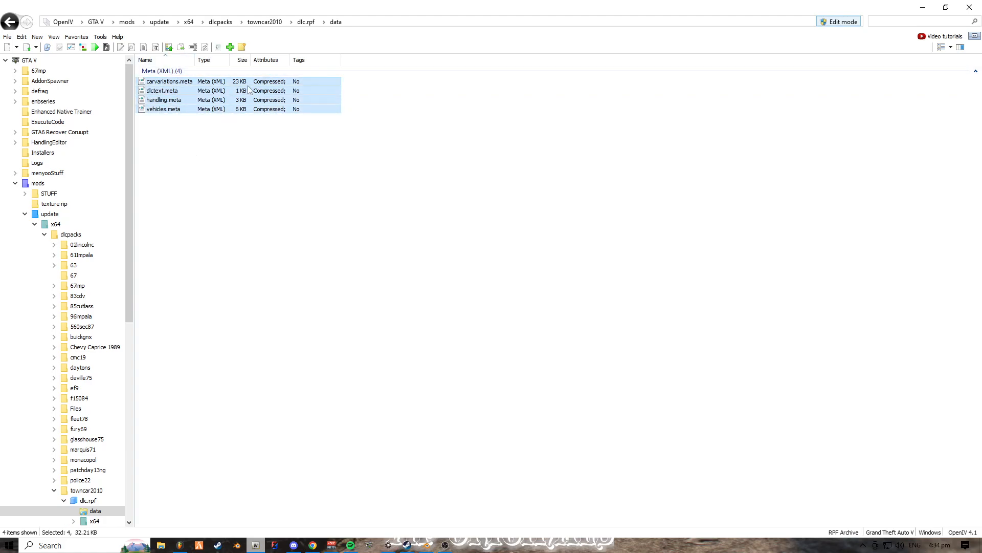
- Open a second OpenIV window for Grand Theft Auto V on Windows and arrange it beside the towncar2010 data window
key(super+Right)
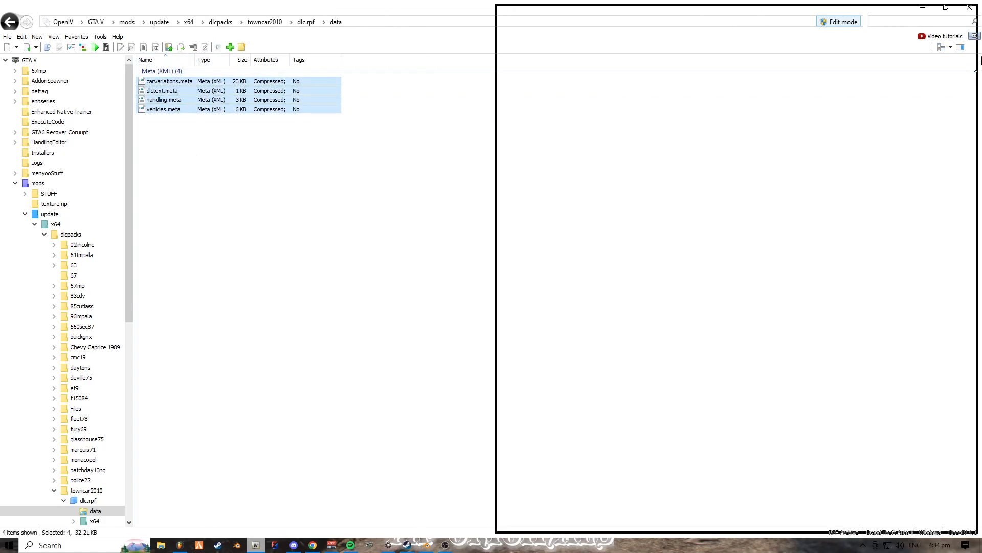
click(291, 175)
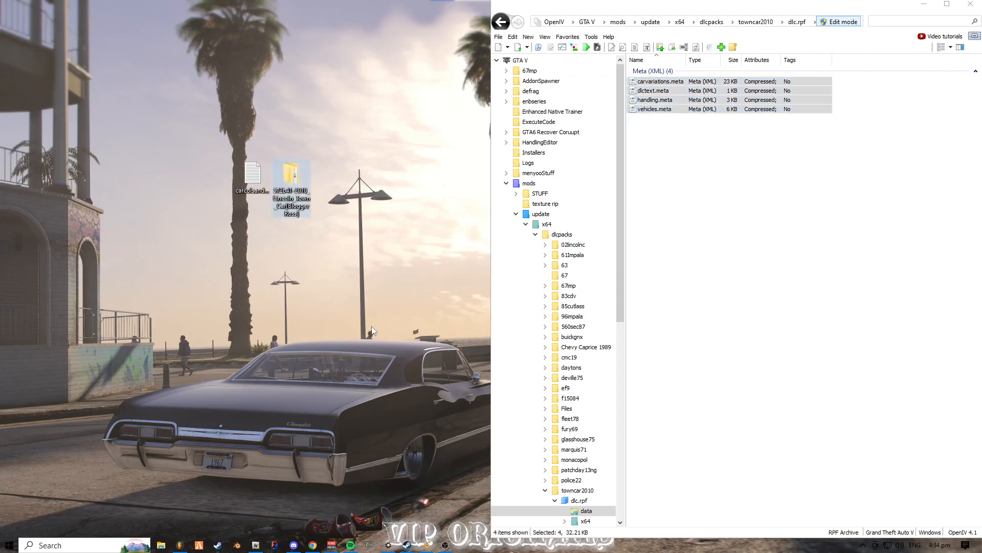
right_click(255, 545)
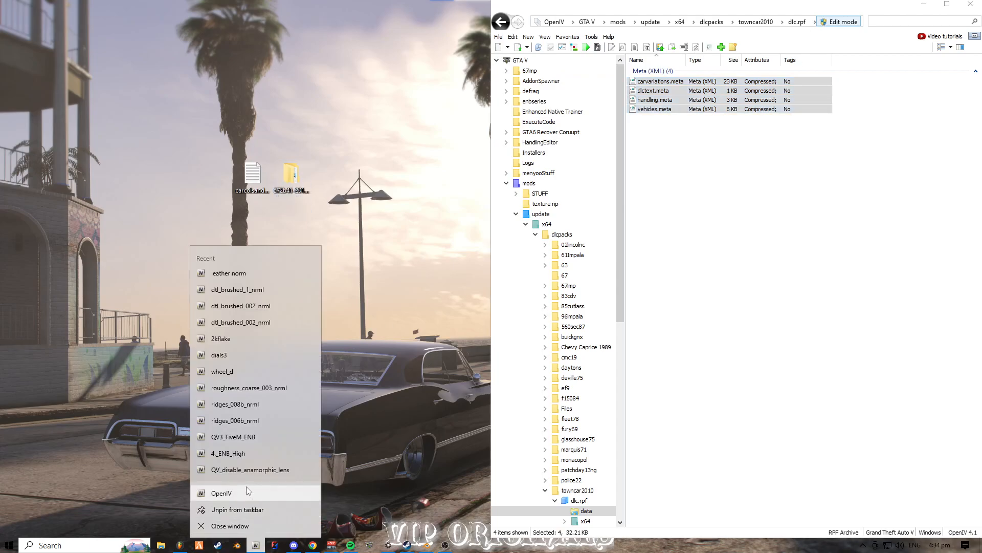
click(247, 492)
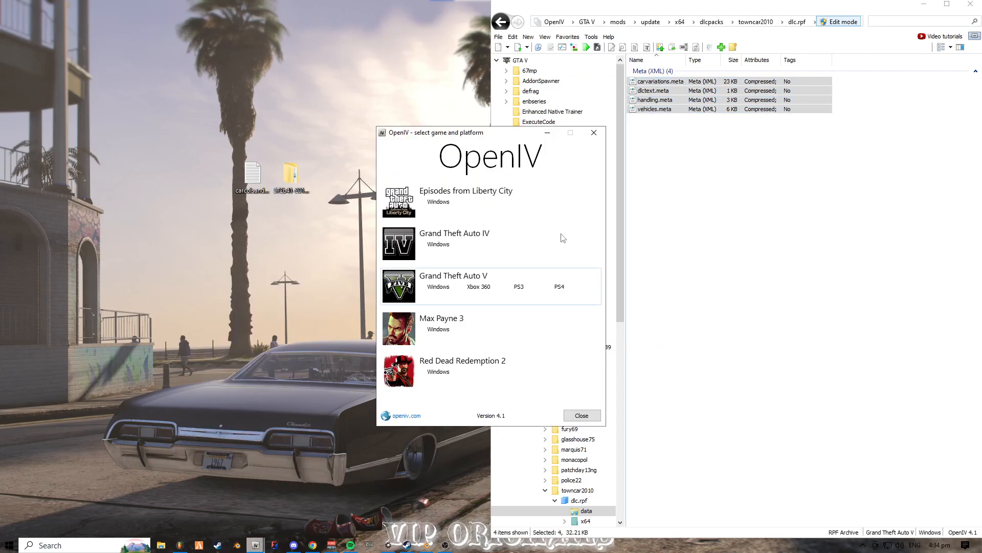
click(444, 289)
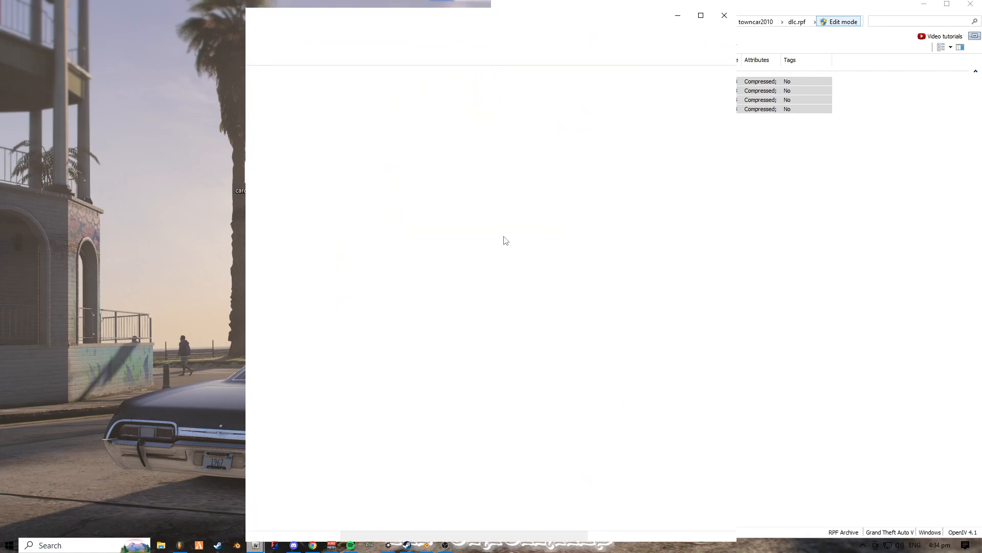
drag(463, 18, 3, 77)
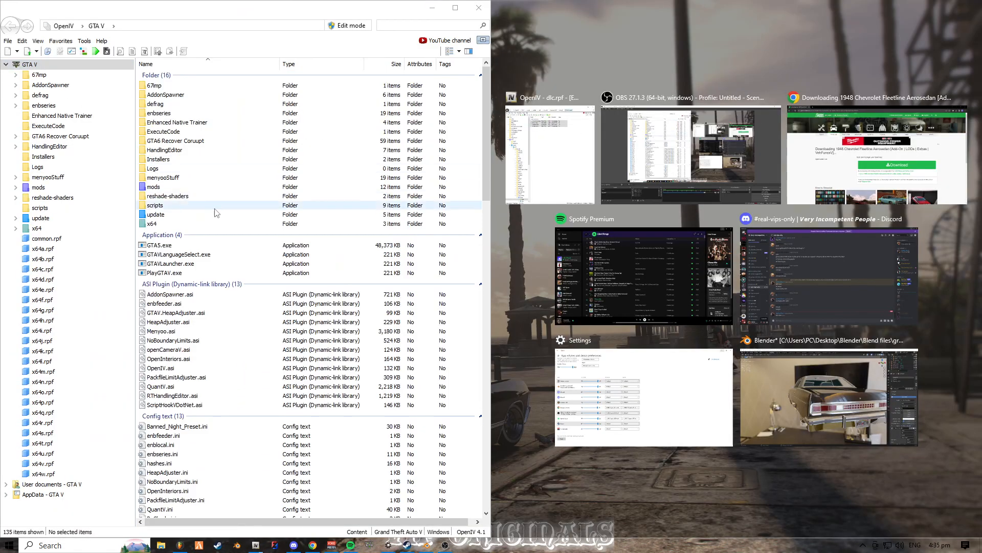
- Place the towncar2010 window beside the new OpenIV window and open mods/update/x64/dlcpacks in the new one
click(582, 179)
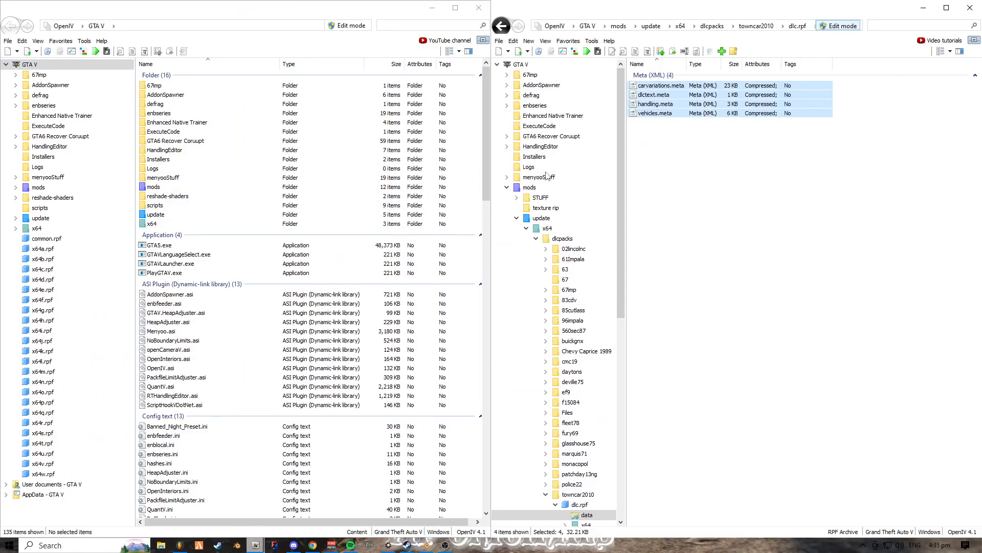
double_click(243, 188)
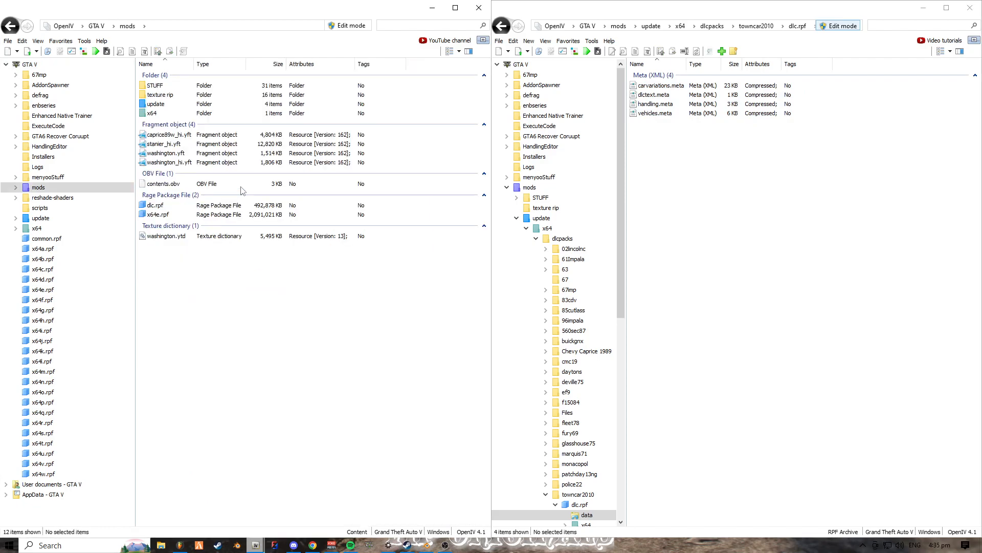
double_click(245, 105)
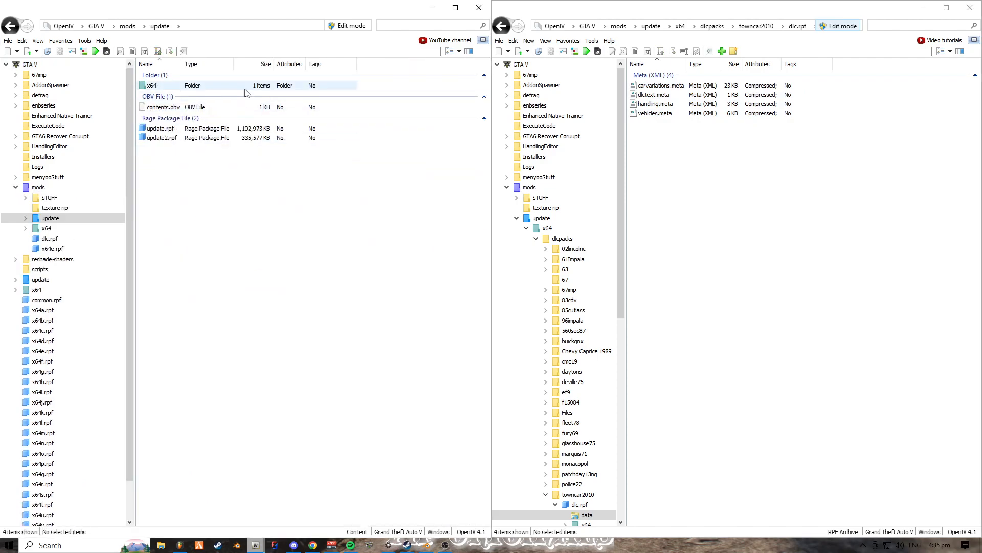
double_click(246, 85)
double_click(247, 86)
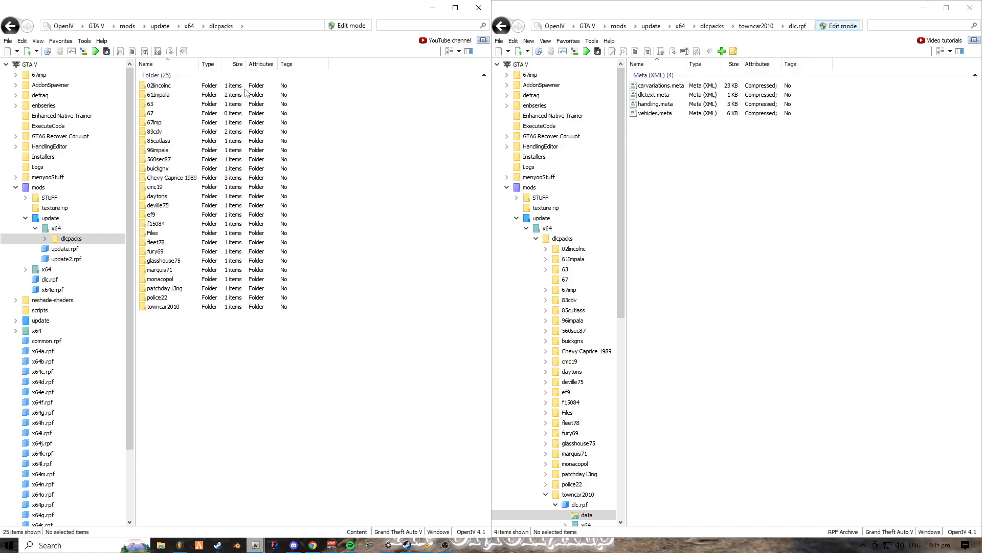
- Open the data folder inside the 67mp add-on's dlc.rpf
click(201, 122)
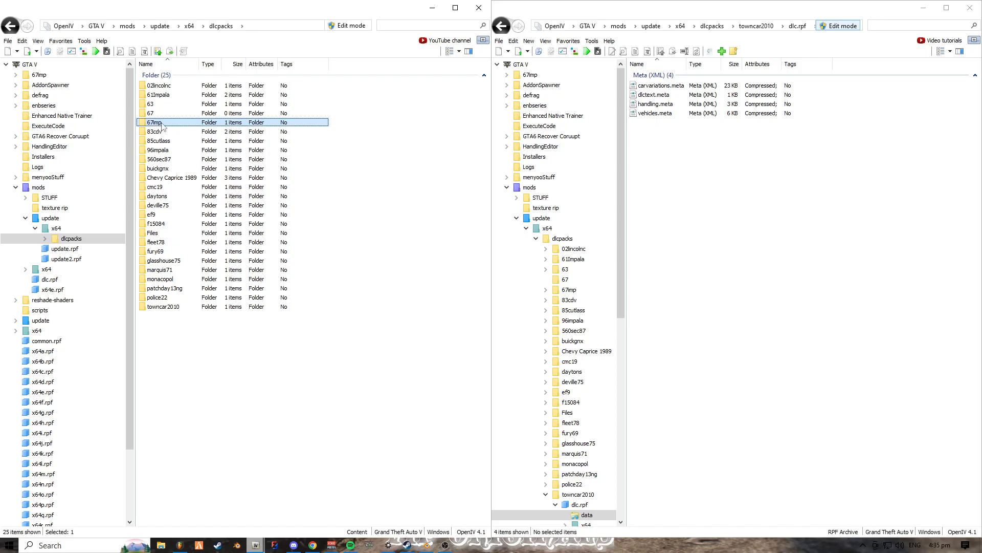
double_click(168, 123)
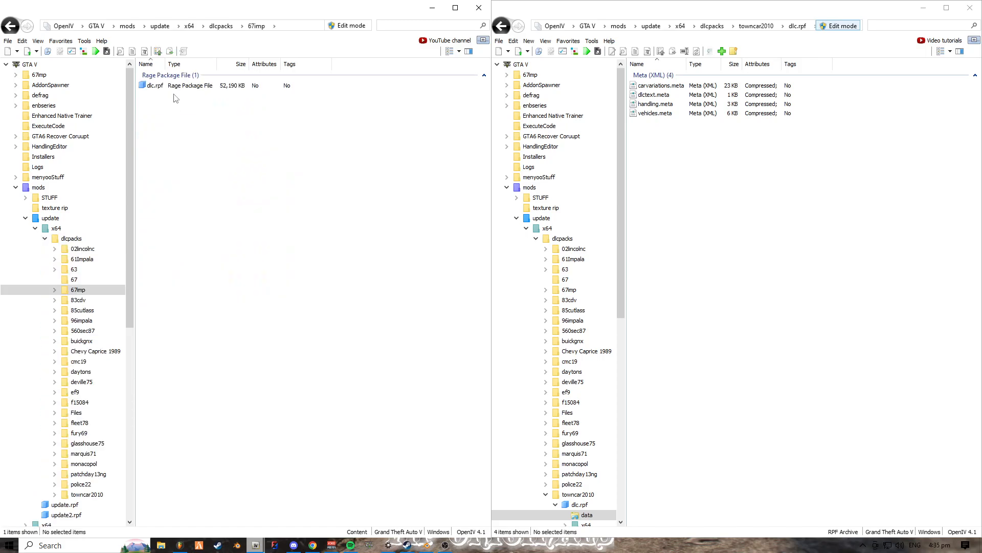
double_click(176, 86)
double_click(176, 87)
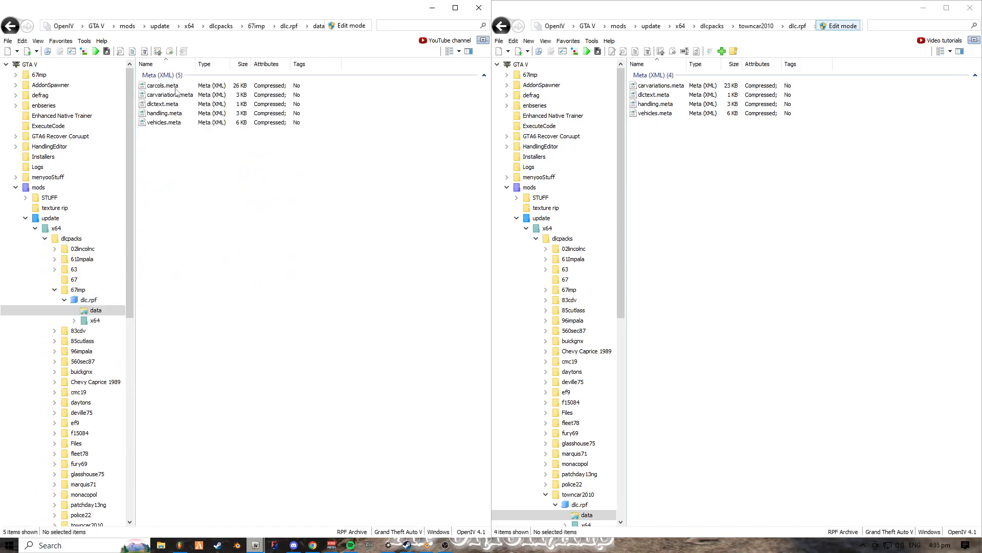
click(201, 85)
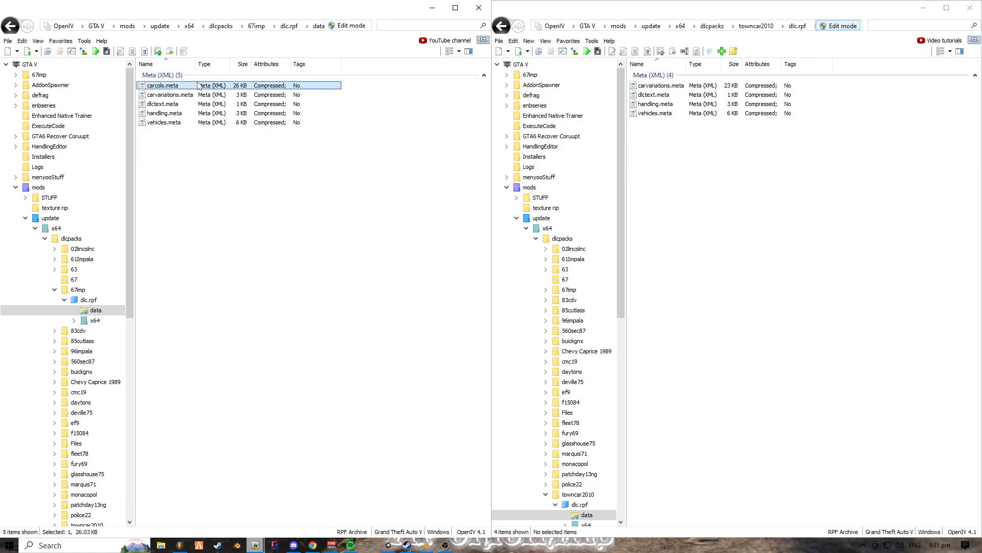
right_click(254, 88)
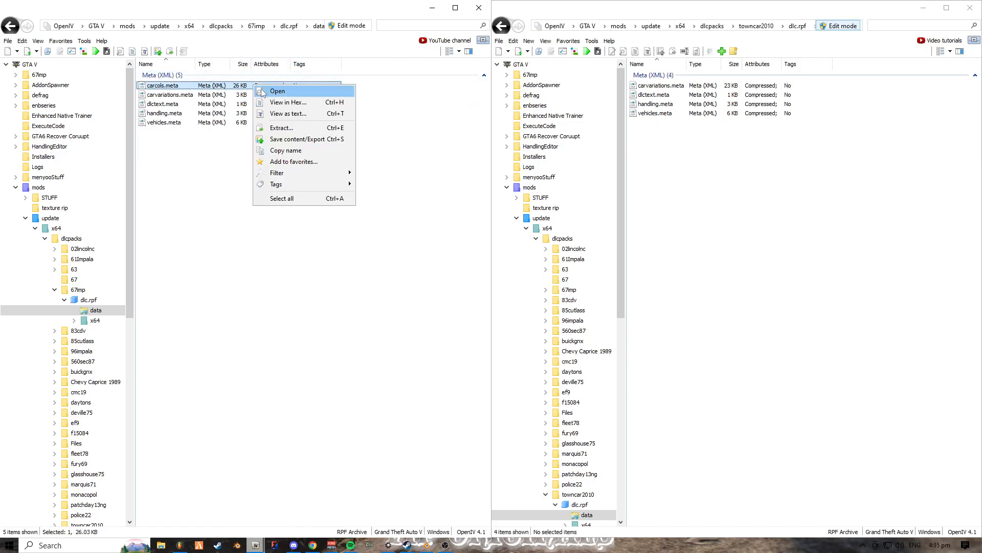
click(295, 128)
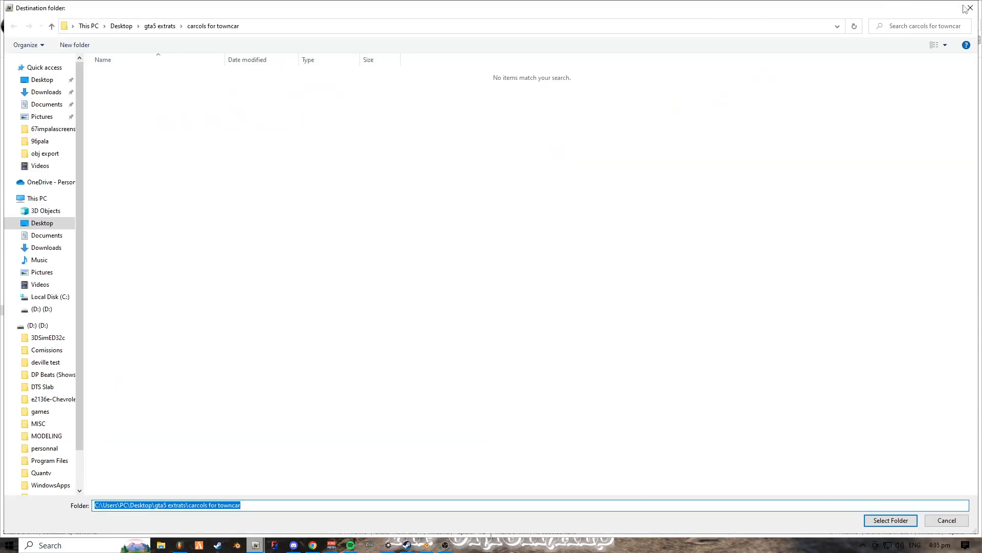
click(962, 8)
click(256, 26)
click(176, 87)
double_click(177, 87)
click(156, 87)
double_click(156, 86)
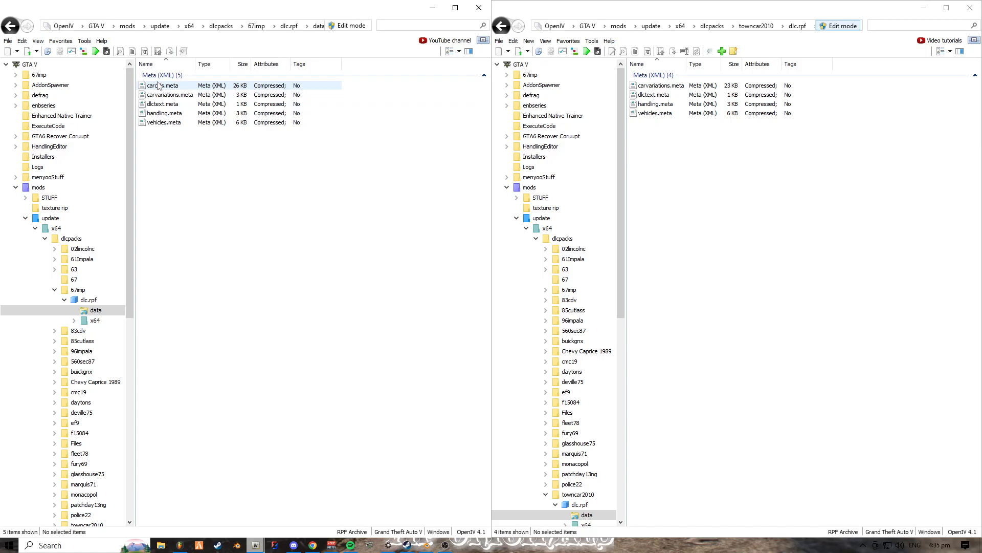
- Open 67mp's carcols.meta in the text viewer and examine the Kits block with its kit name, id and type
click(165, 86)
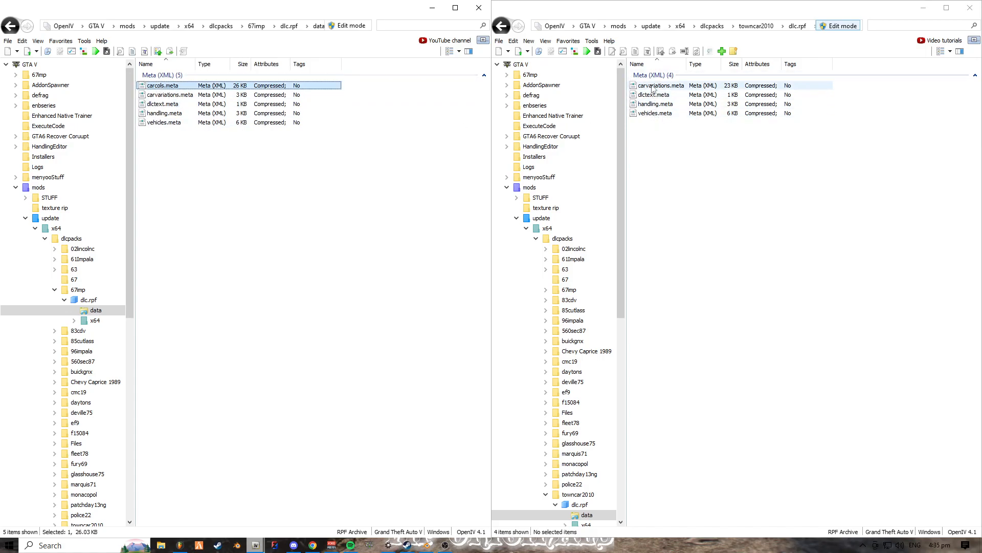
click(653, 124)
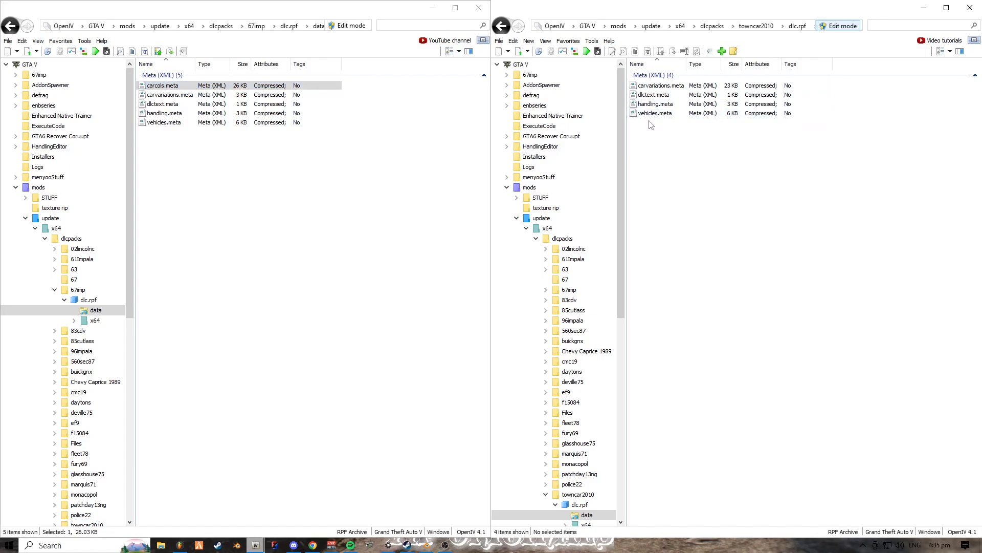
double_click(207, 86)
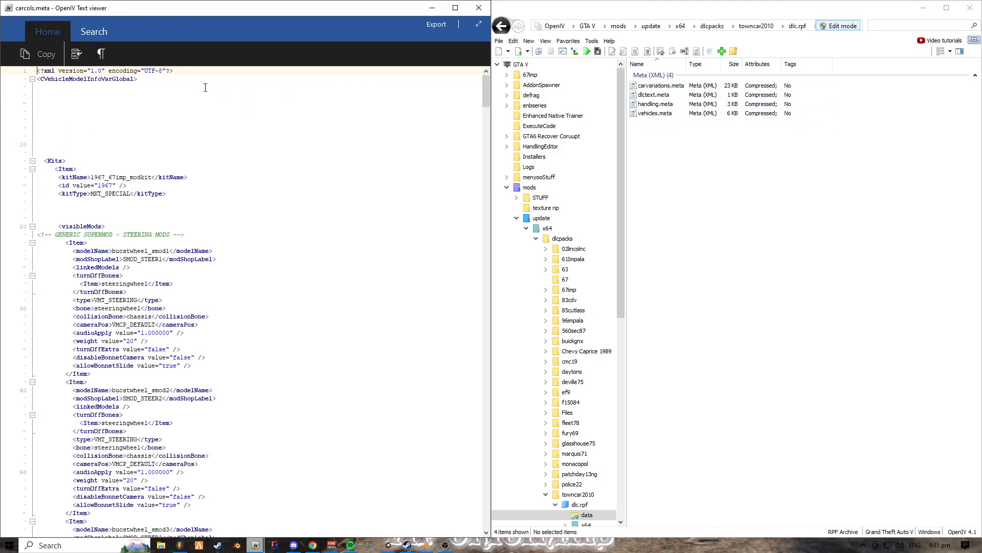
drag(39, 160, 178, 198)
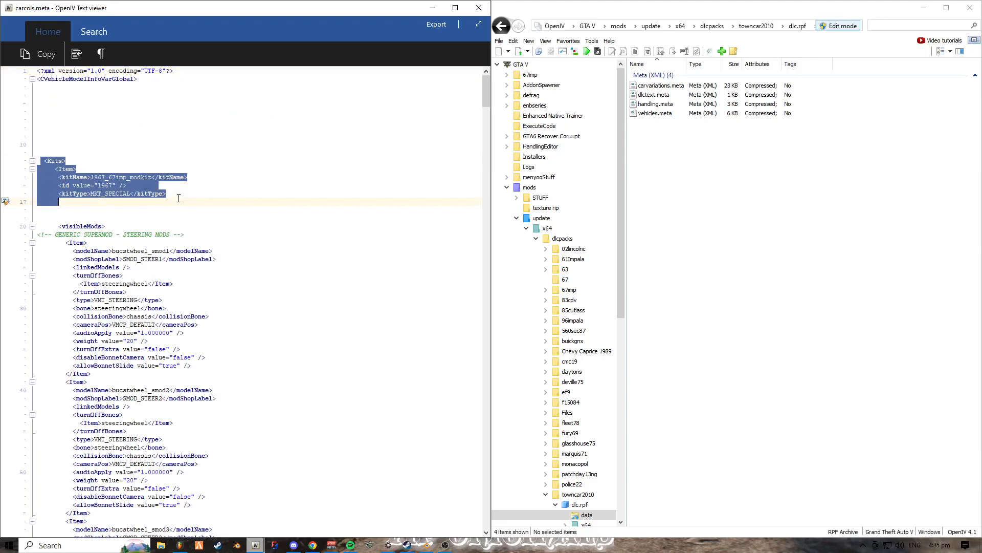
click(150, 193)
drag(40, 161, 149, 192)
click(453, 103)
- Examine the VMT_ARMOUR and VMT_HORN items in carcols.meta, including their modifier values
drag(486, 93, 447, 391)
drag(485, 353, 483, 306)
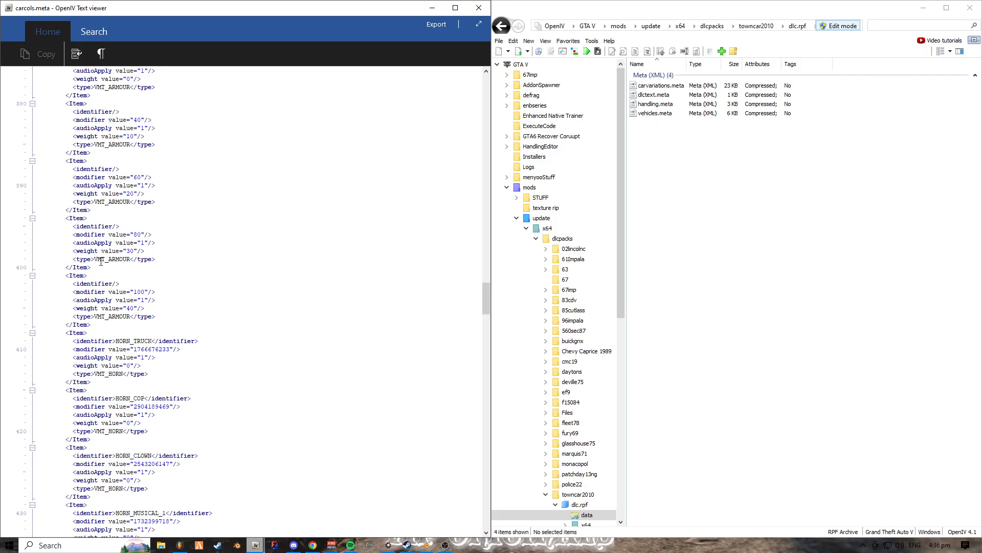
drag(97, 261, 126, 261)
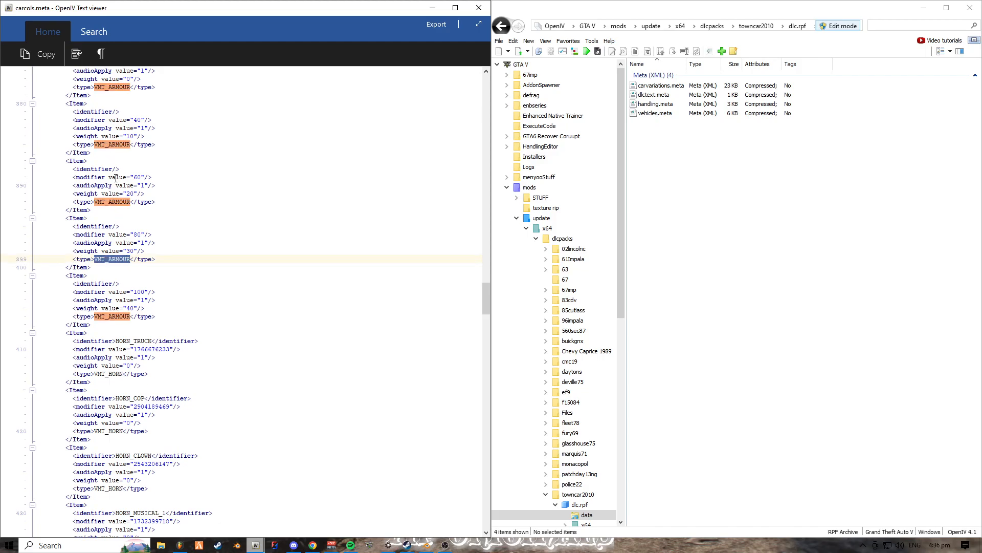
click(134, 177)
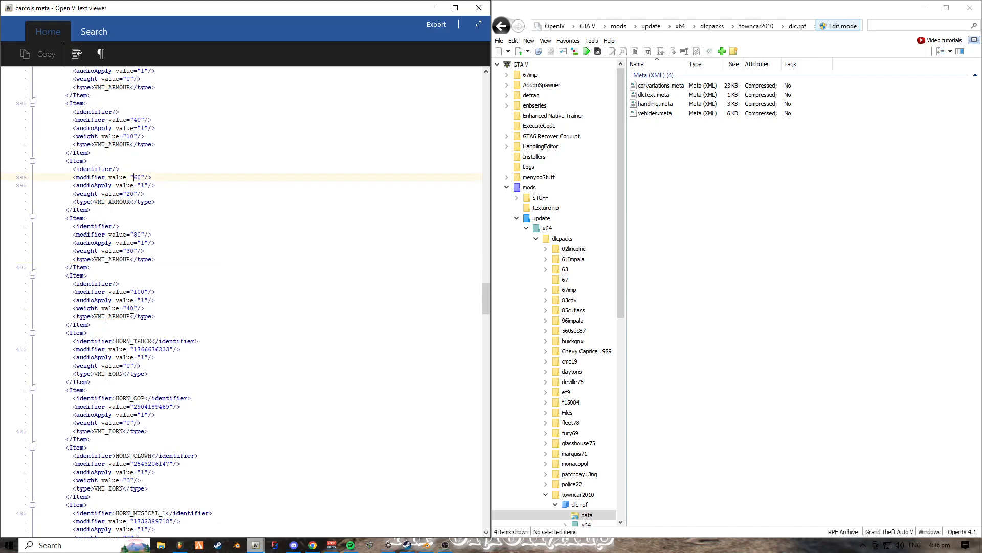
drag(96, 373, 122, 368)
click(444, 284)
- Examine the four VMT_WHEELS_REAR_OR_HYDRAULICS items at the end of the statMods section, then close the text viewer
drag(486, 297, 485, 433)
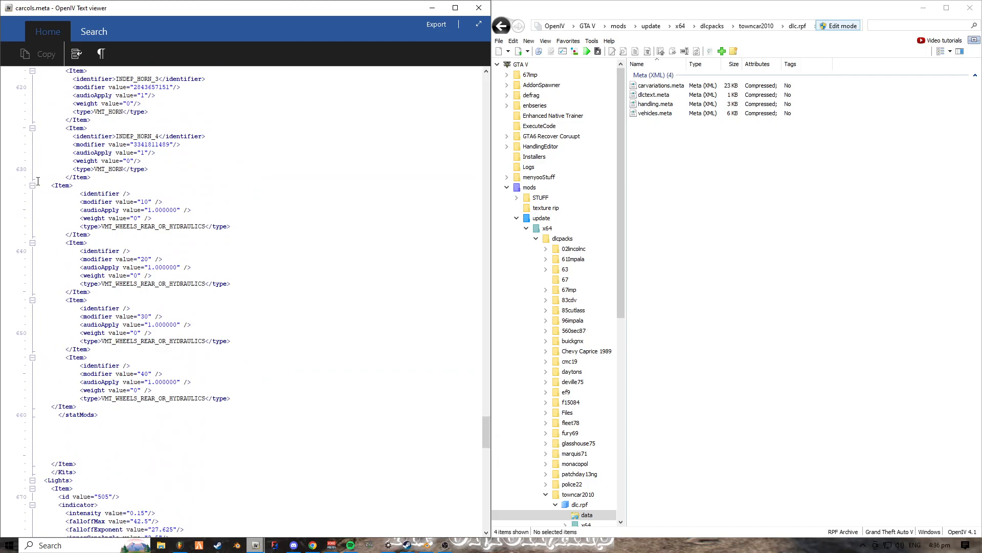
drag(37, 184, 257, 400)
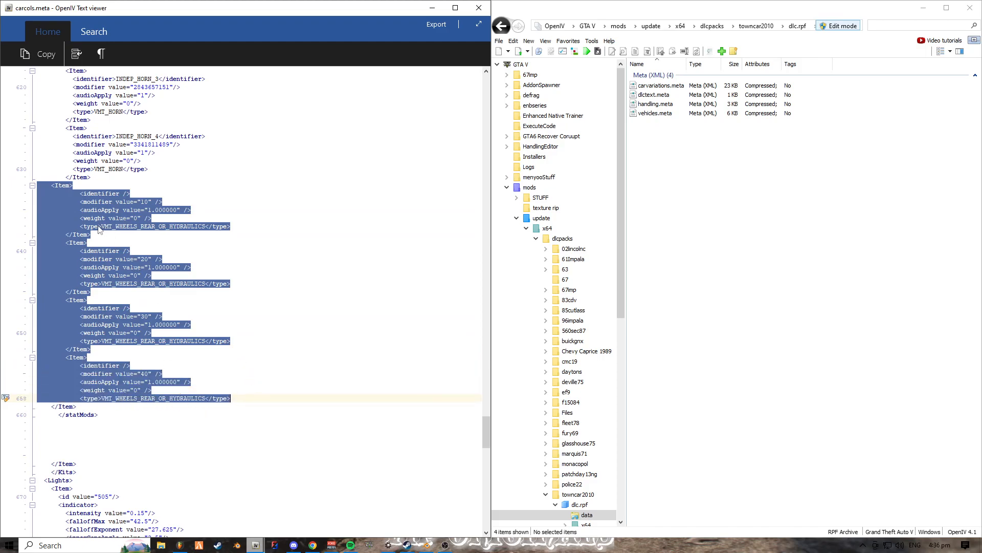
click(203, 229)
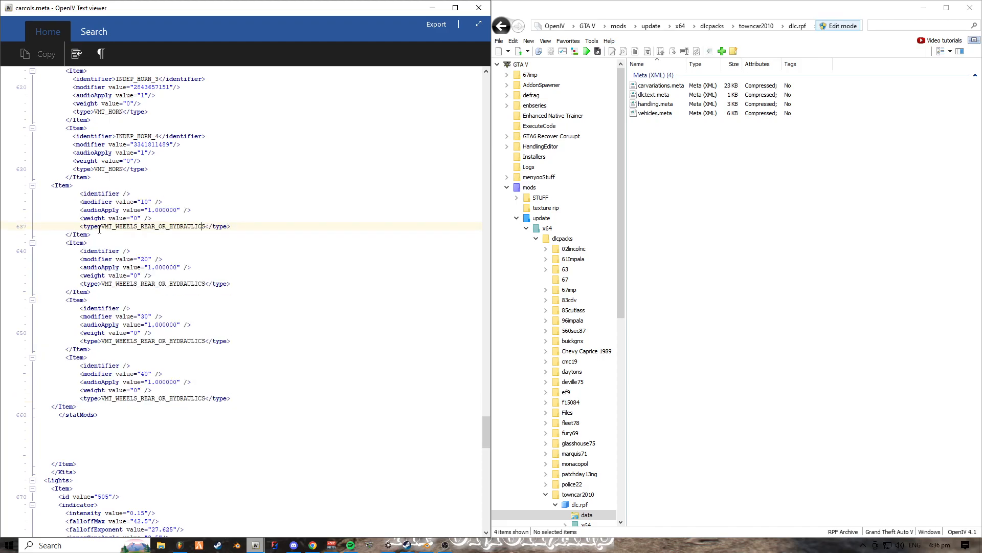
drag(102, 227, 205, 228)
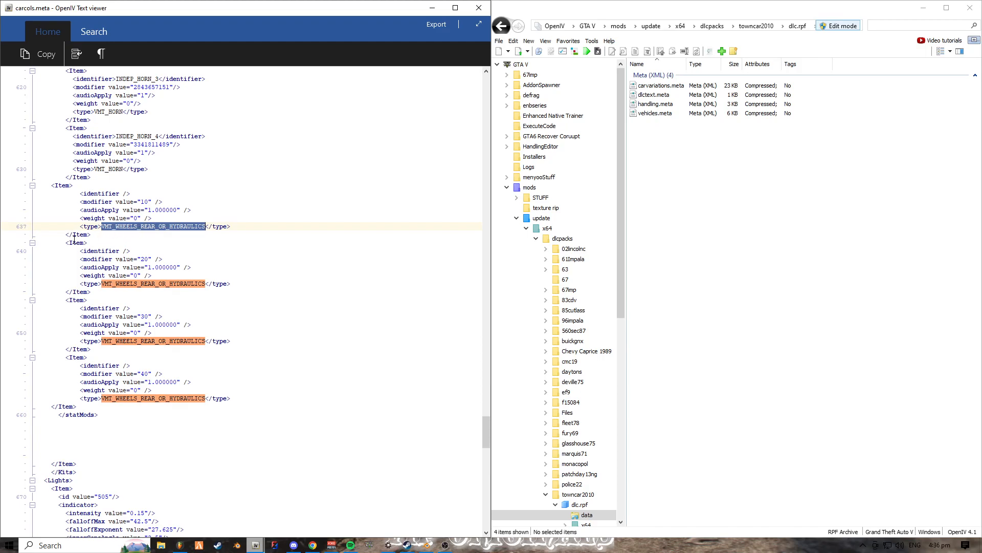
drag(169, 227, 204, 226)
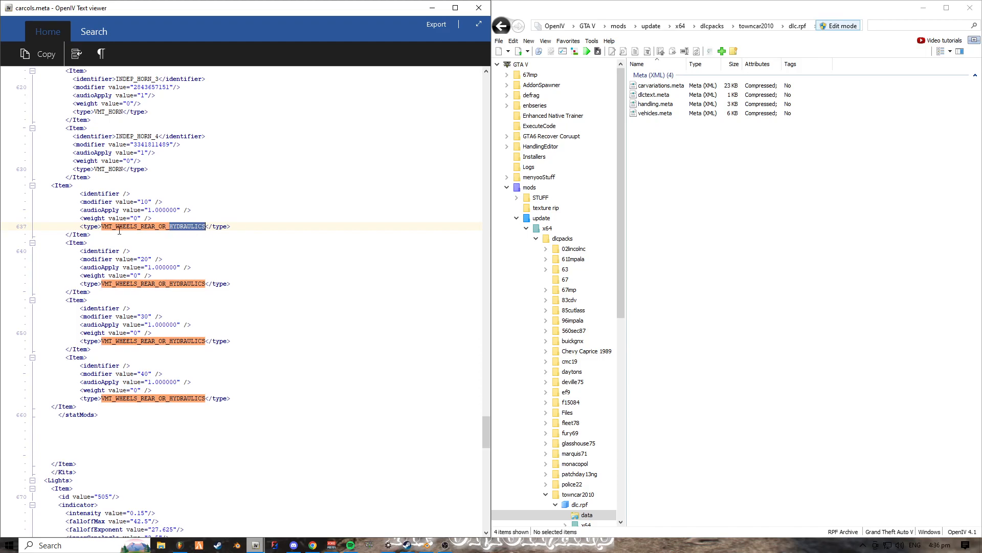
click(178, 228)
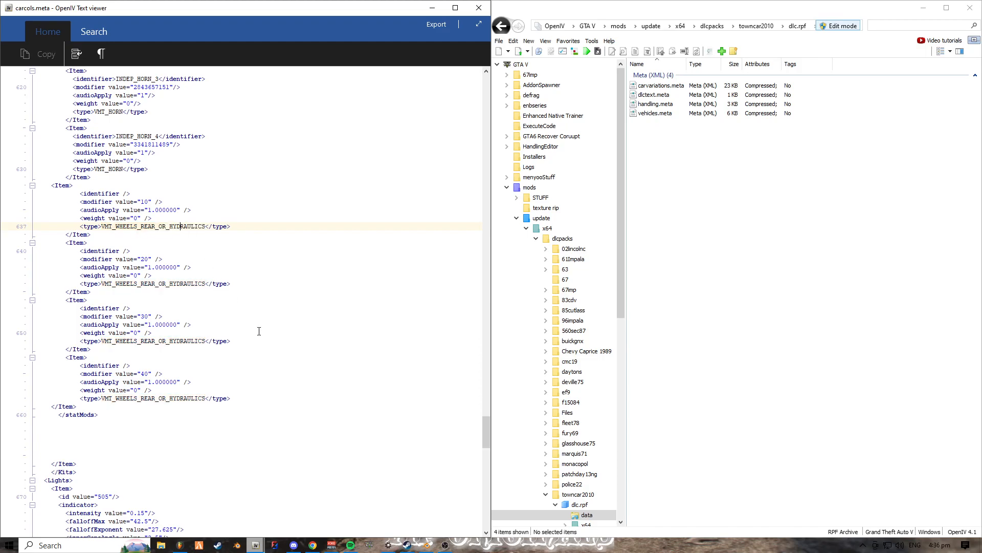
click(478, 7)
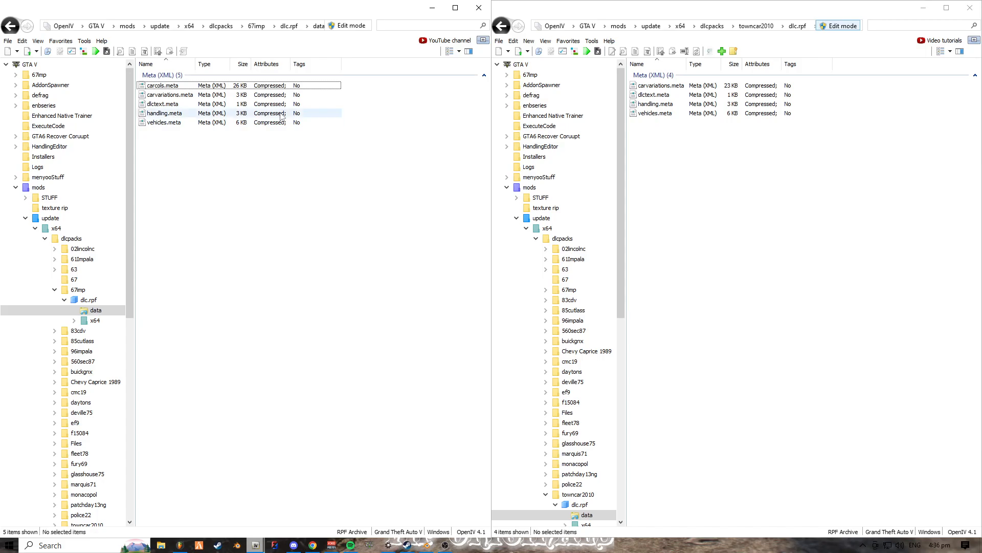
- Start extracting 67mp's carcols.meta and go to the Desktop's gta5 extrats folder for the destination
click(279, 86)
right_click(281, 86)
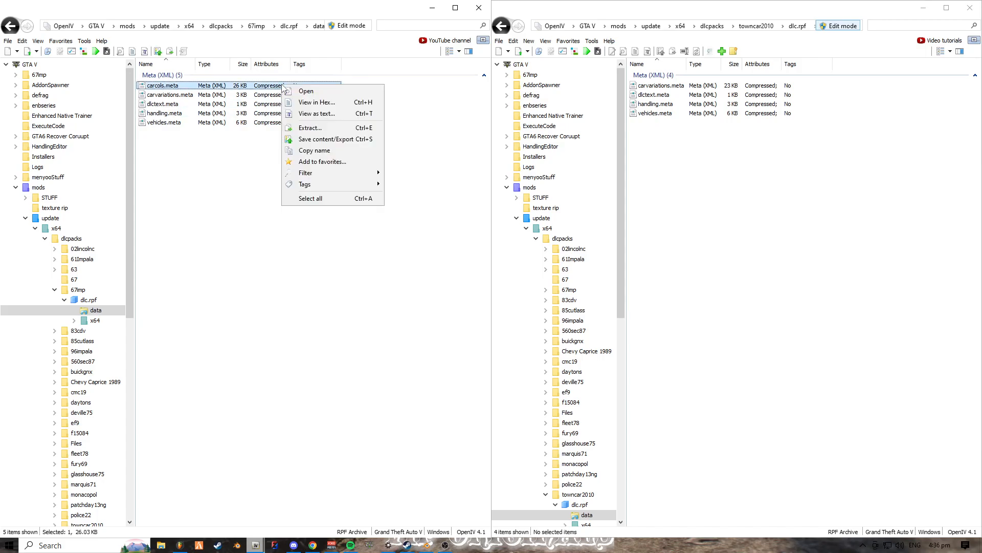
click(369, 128)
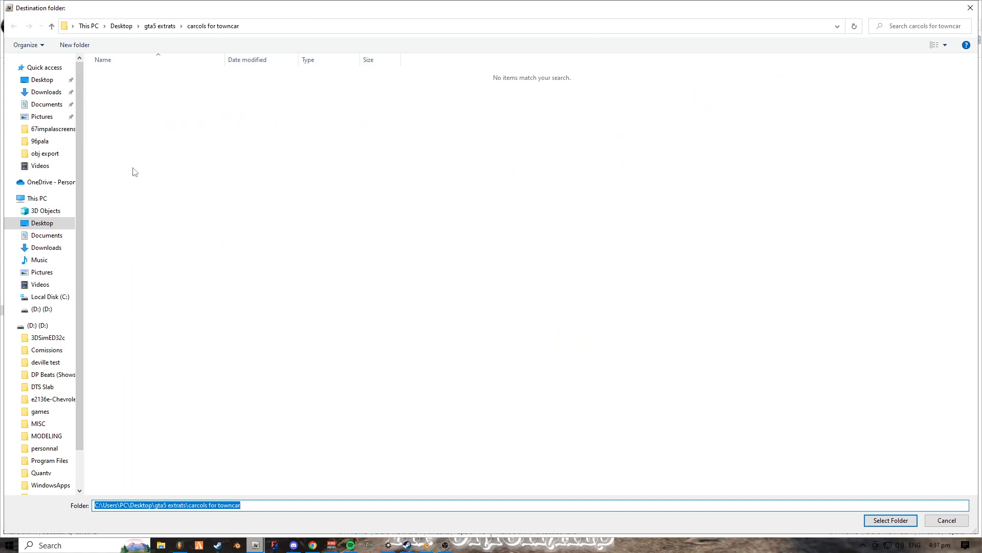
click(152, 29)
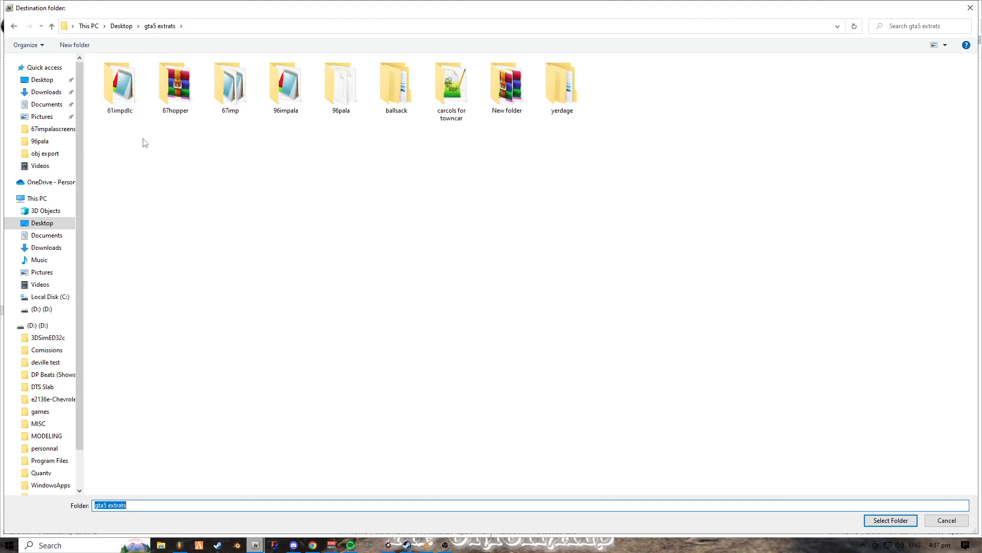
click(216, 132)
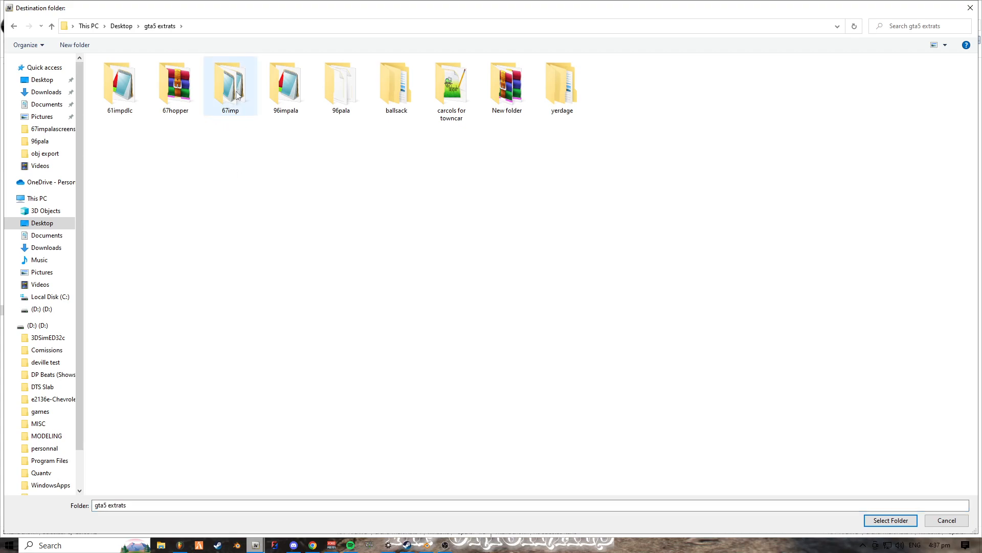
- Look through the ballsack and yerdage folders for an extraction destination, then return to gta5 extrats
double_click(394, 90)
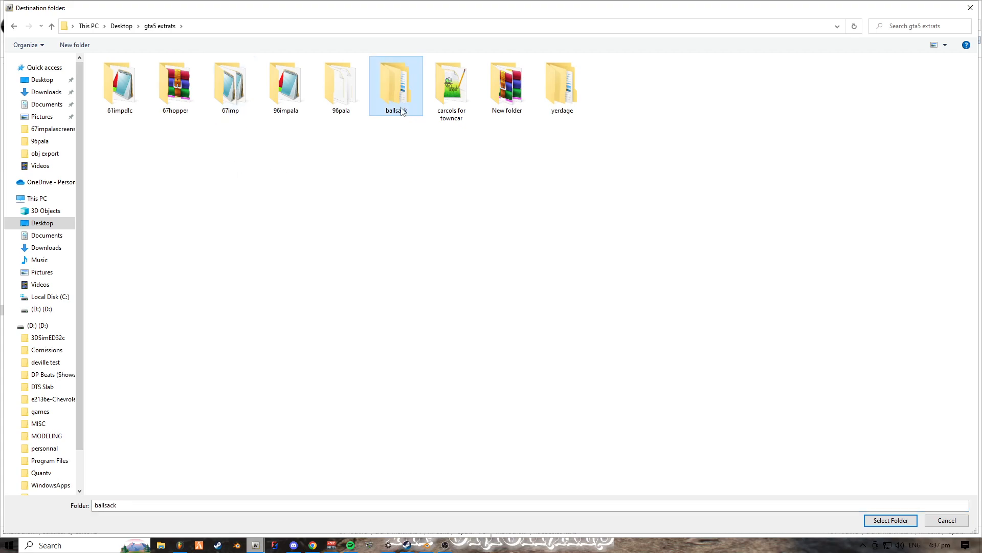
double_click(199, 81)
click(51, 26)
click(51, 26)
right_click(403, 104)
click(314, 180)
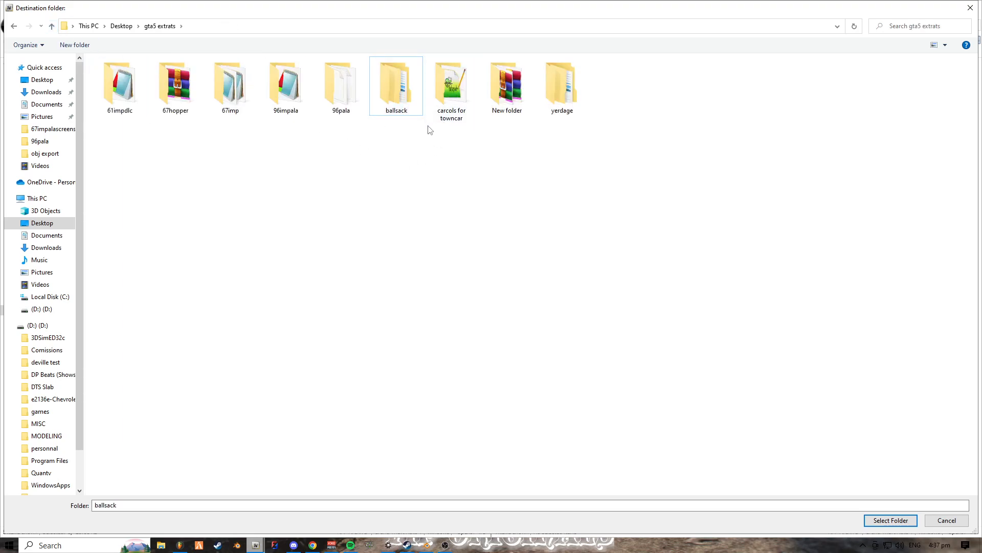
double_click(544, 95)
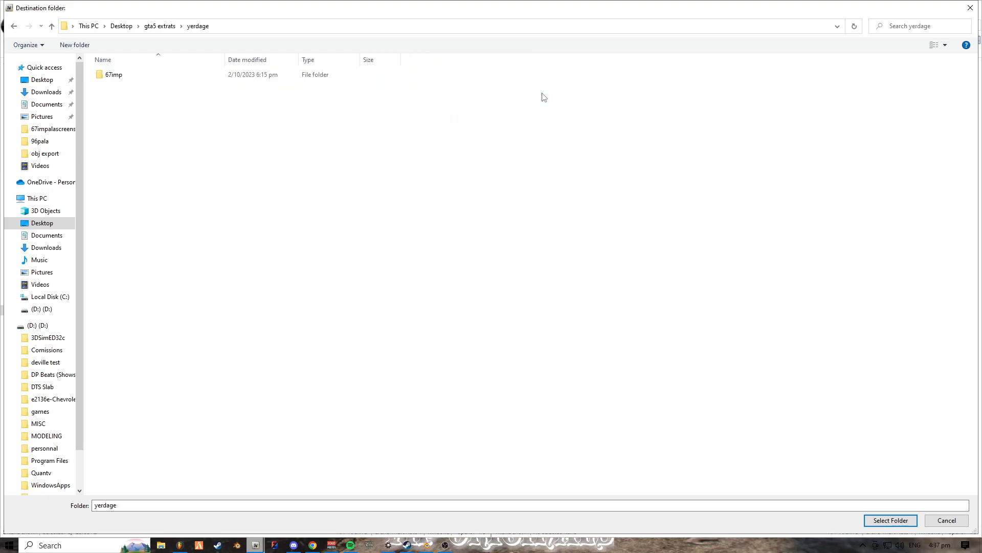
click(52, 26)
- Extract 67imp's carcols.meta into the carcols for towncar folder inside gta5 extrats
click(452, 117)
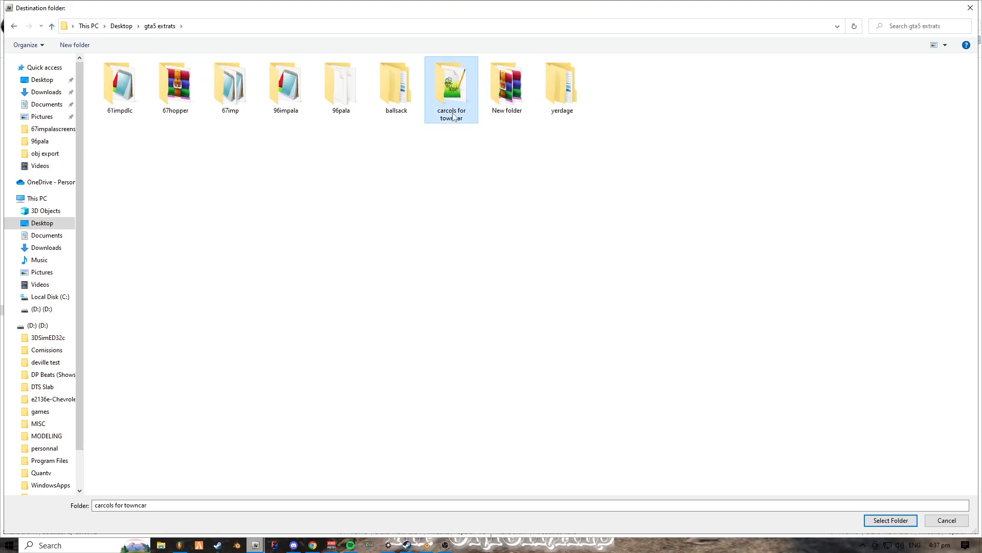
double_click(453, 117)
click(159, 26)
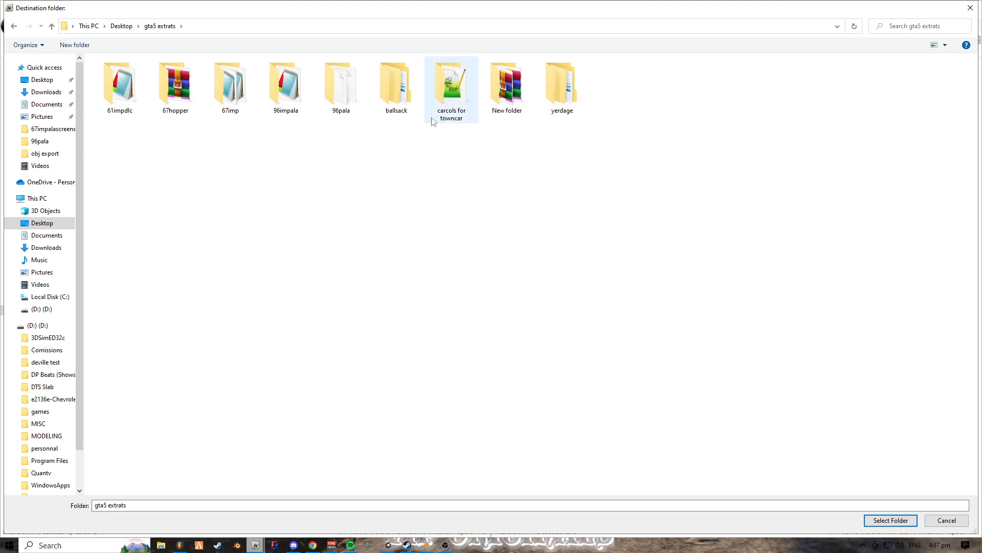
click(445, 121)
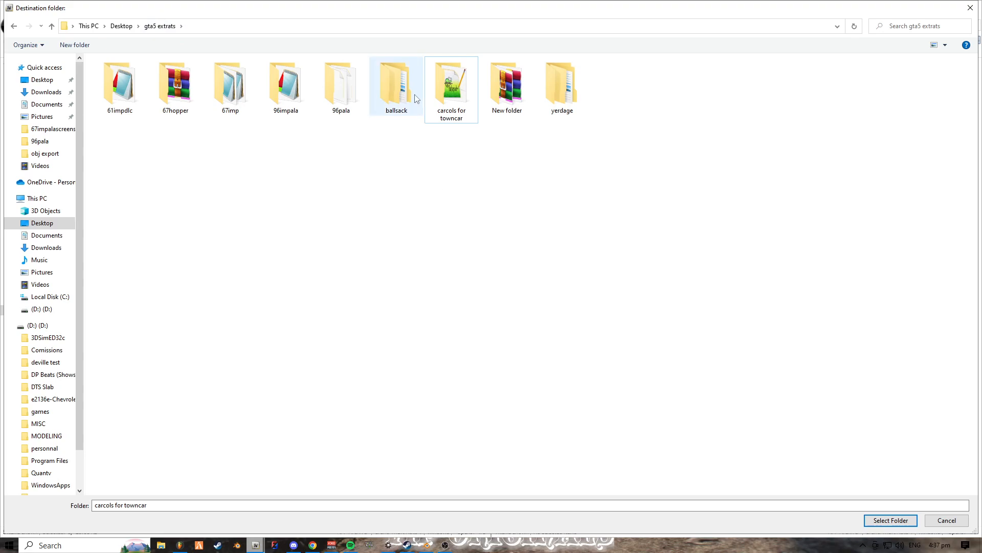
double_click(459, 87)
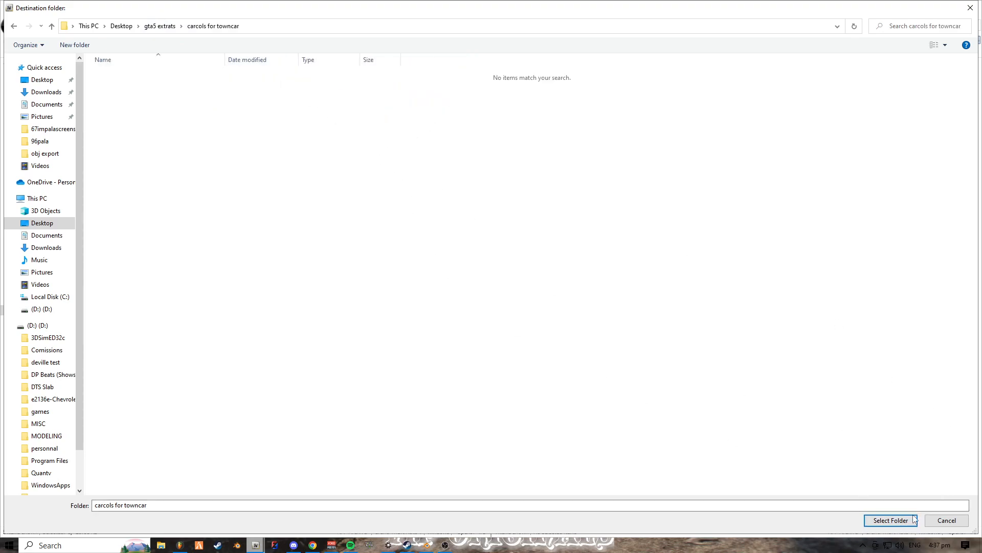
click(890, 520)
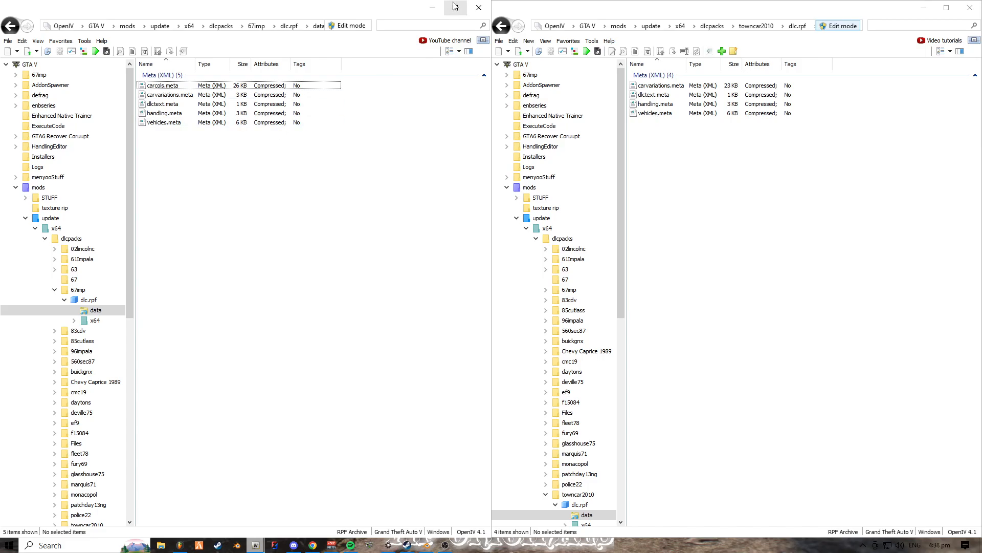
- Minimize the 67imp OpenIV window and open Desktop > gta5 extrats > carcols for towncar in File Explorer
click(432, 8)
key(super+e)
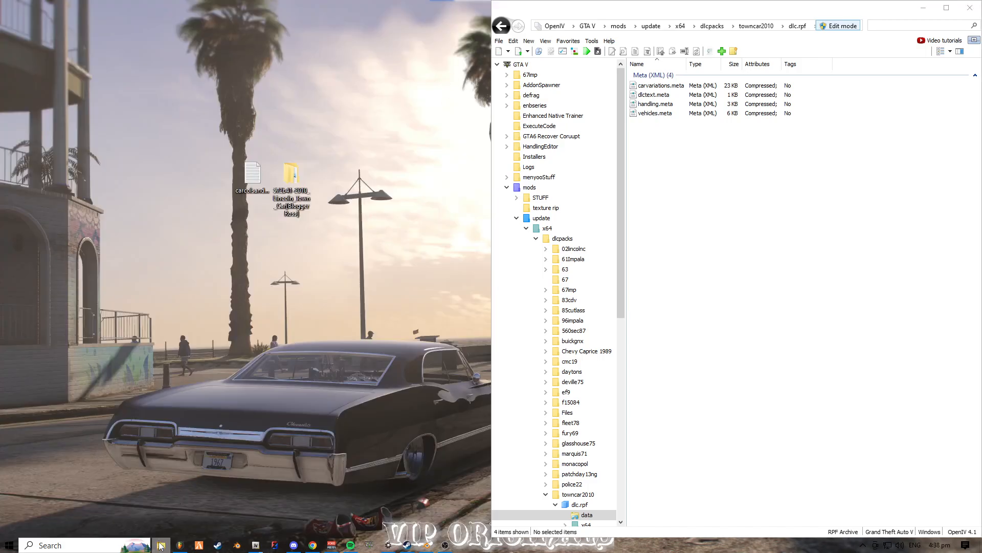
drag(749, 125, 193, 118)
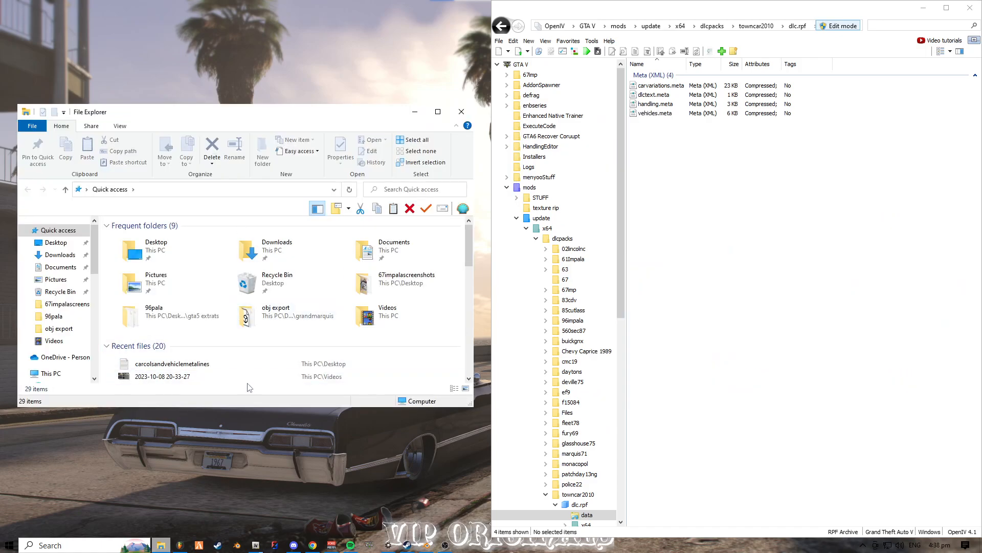
click(64, 249)
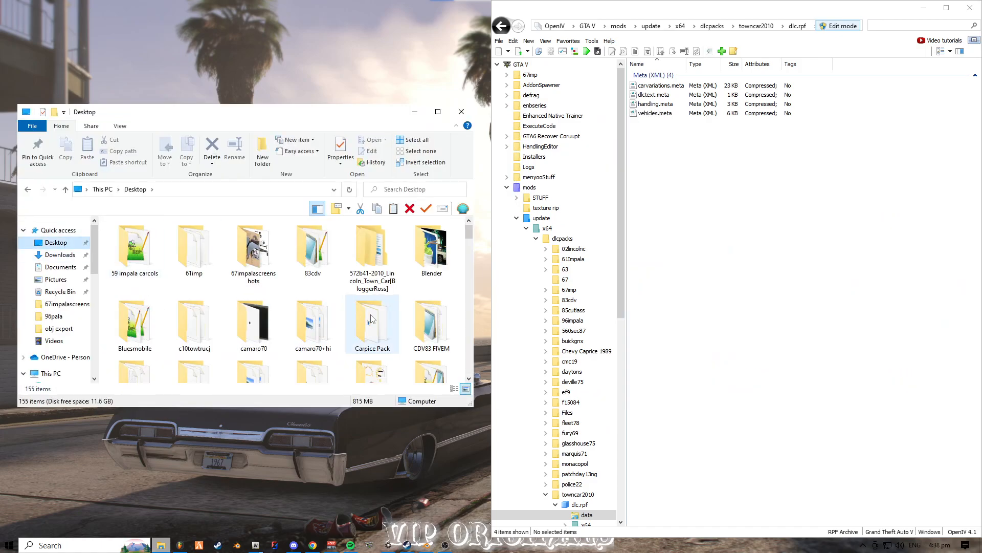
scroll(379, 327, down, 1)
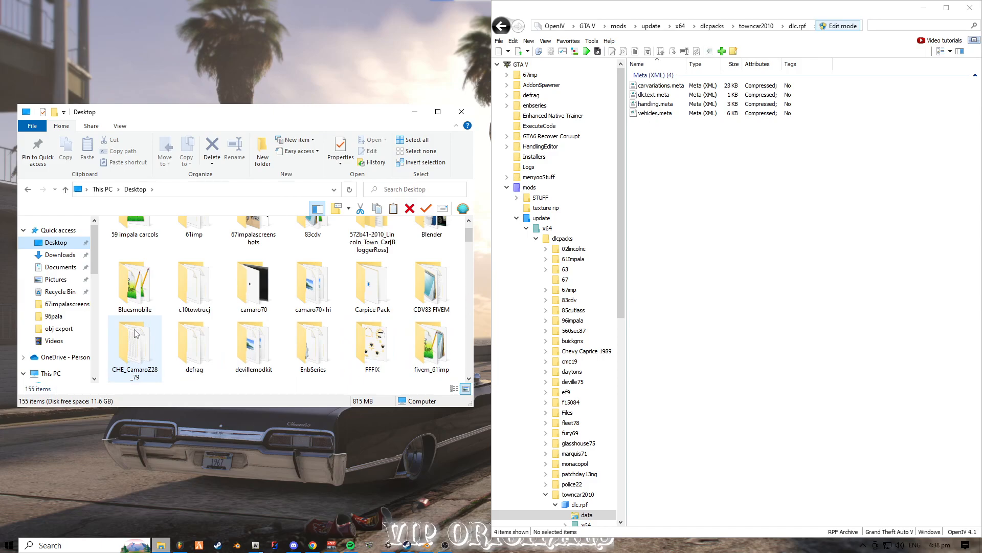
scroll(311, 341, down, 1)
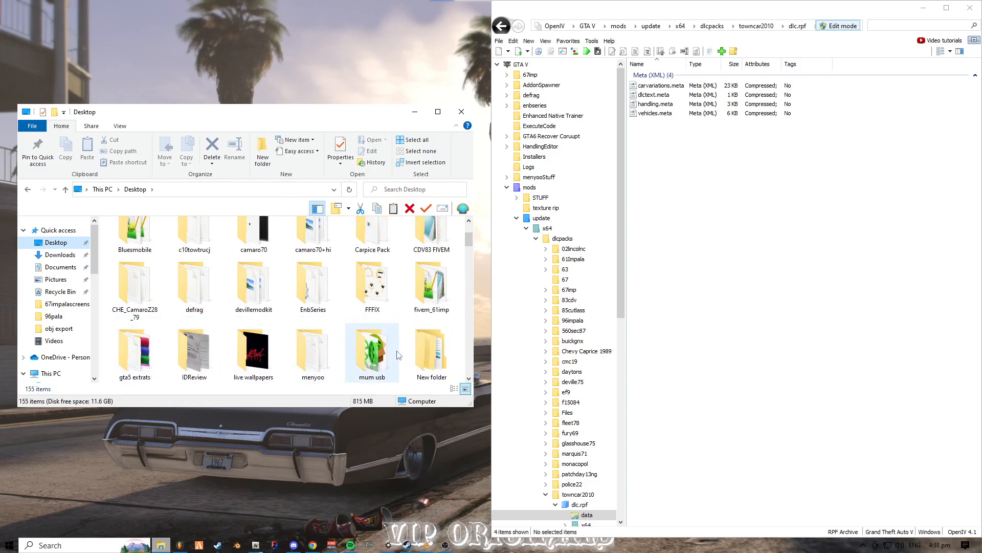
scroll(398, 354, down, 1)
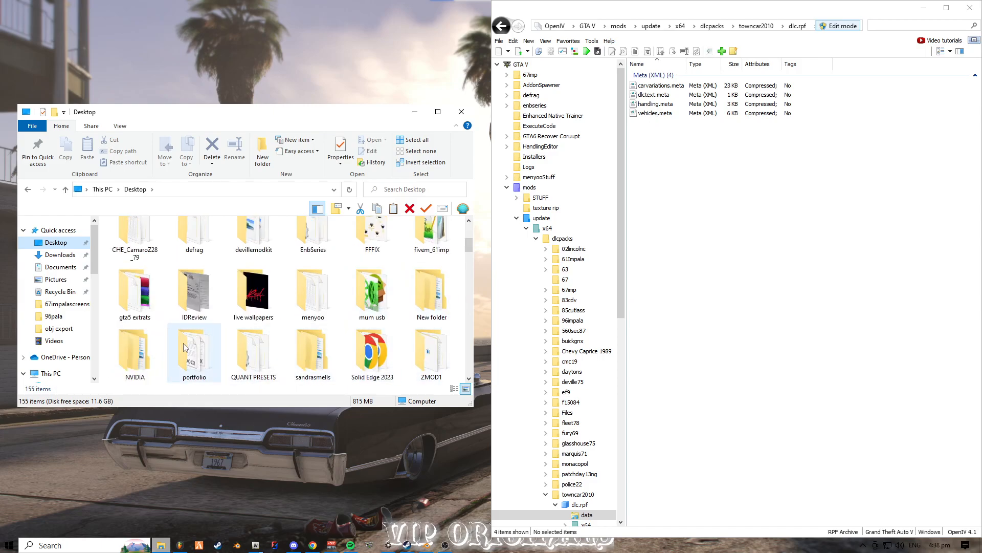
scroll(190, 343, down, 1)
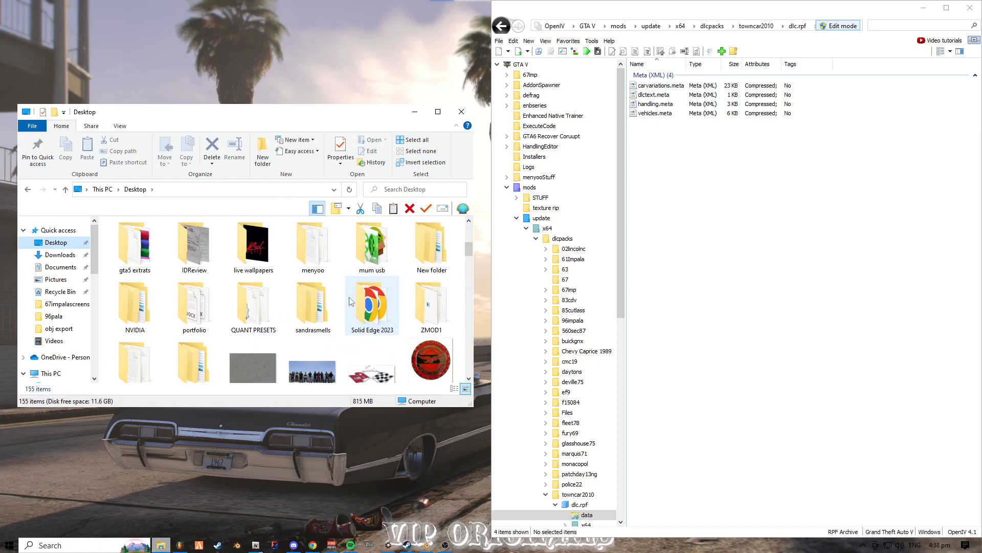
scroll(138, 309, up, 1)
double_click(145, 307)
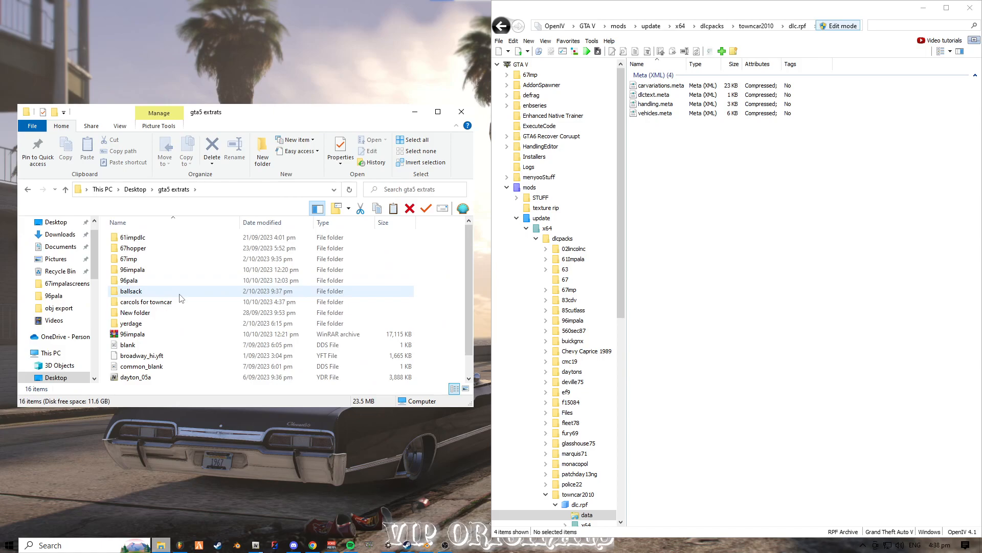
double_click(174, 306)
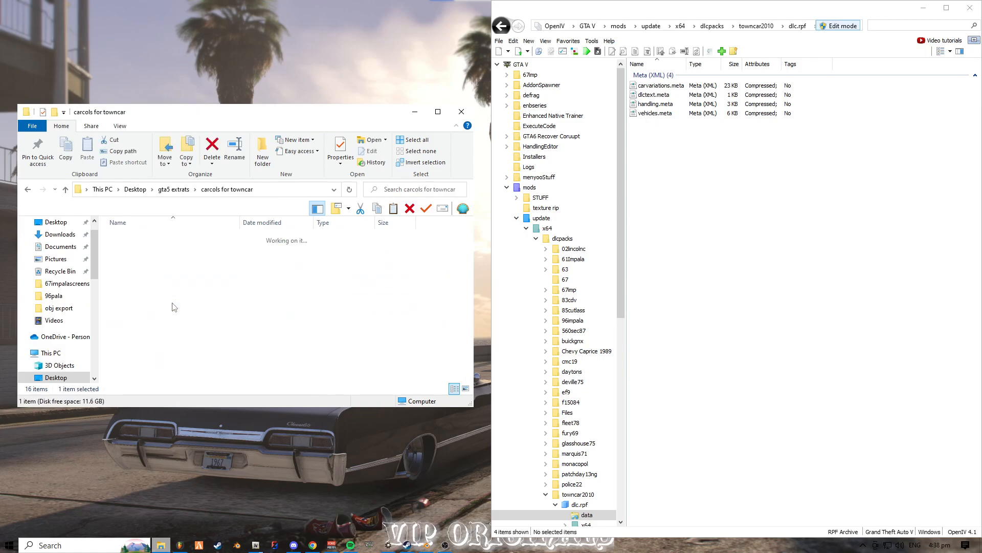
- Dock the folder window beside OpenIV and copy the extracted carcols file into the data folder of towncar2010's dlc.rpf
drag(195, 116, 0, 277)
click(333, 133)
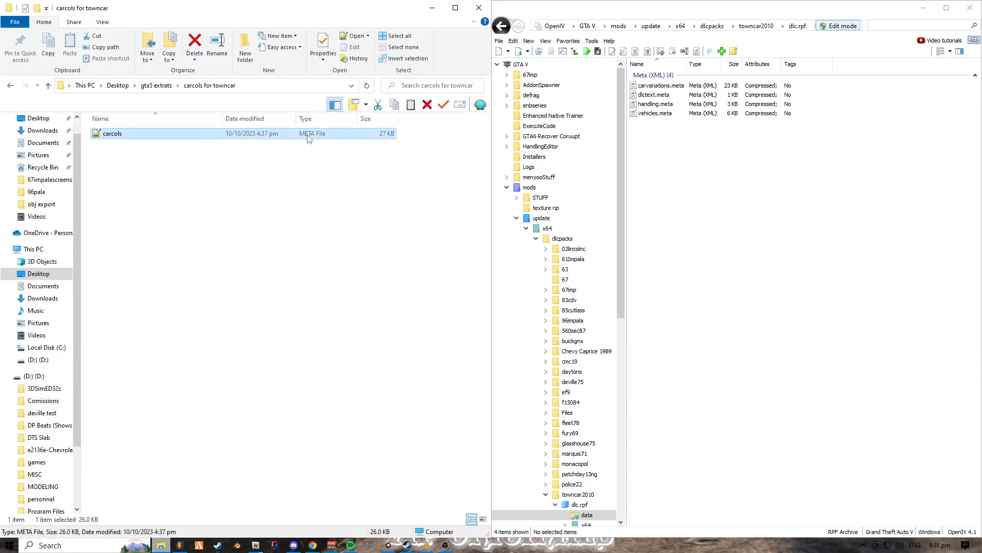
drag(322, 134, 698, 174)
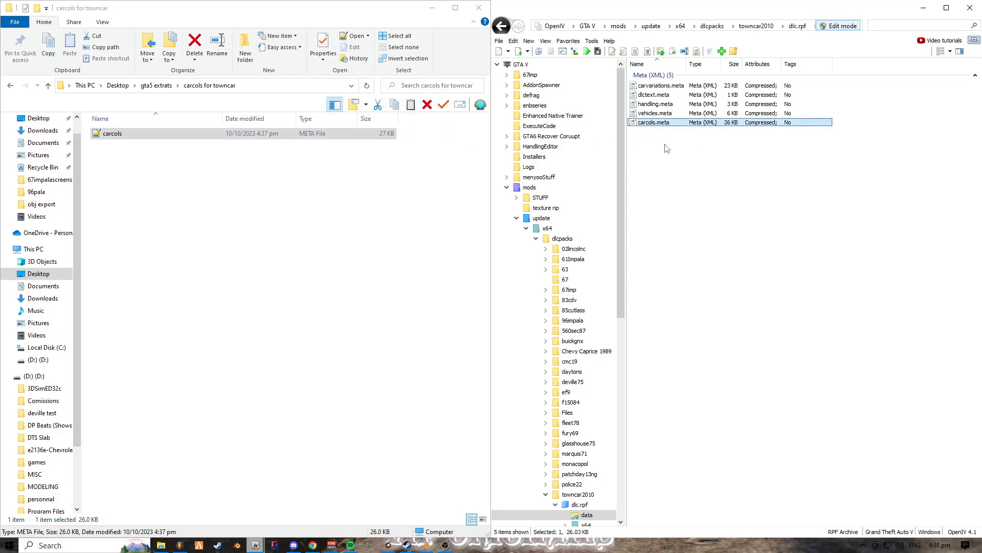
- View towncar2010's carcols.meta and check its kitName entry, then close the text viewer
double_click(696, 124)
drag(578, 178, 641, 177)
click(621, 177)
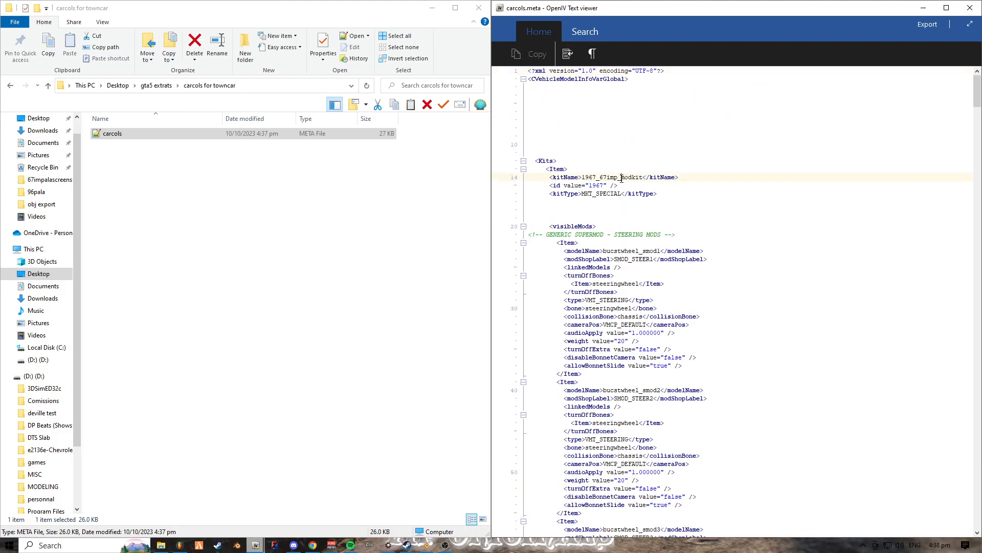
click(972, 9)
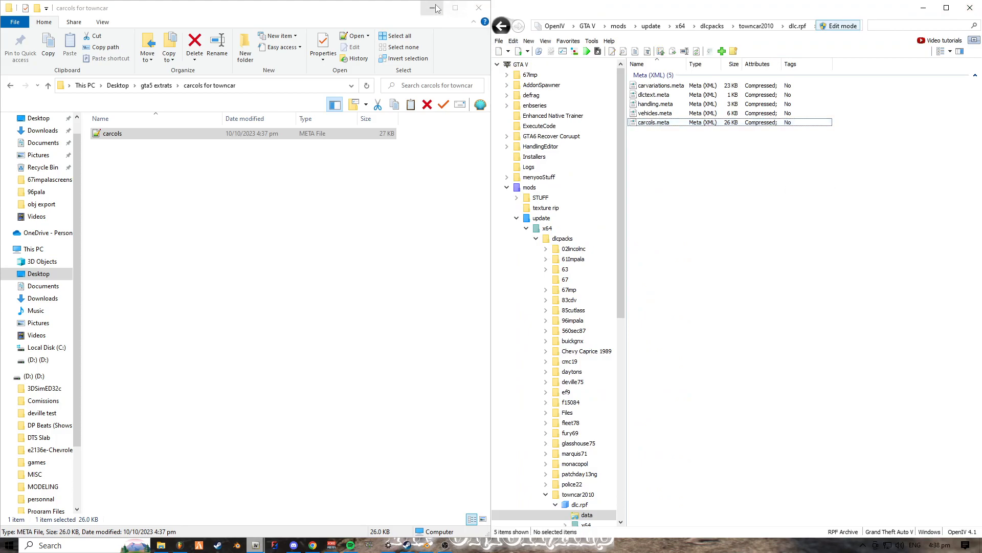
- Close File Explorer and restore the OpenIV window showing 67imp's data folder beside the towncar2010 one
click(479, 7)
mouse_move(255, 544)
click(225, 501)
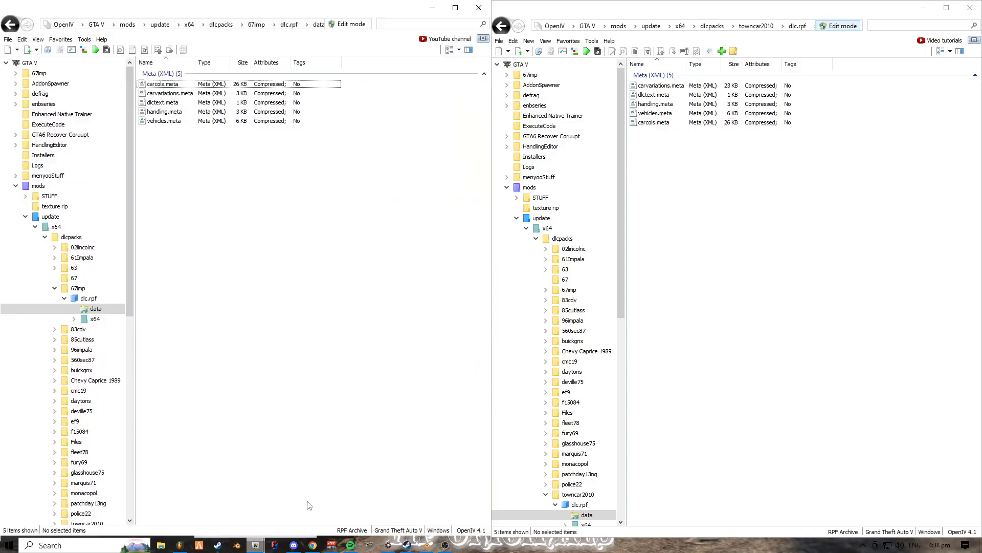
click(703, 147)
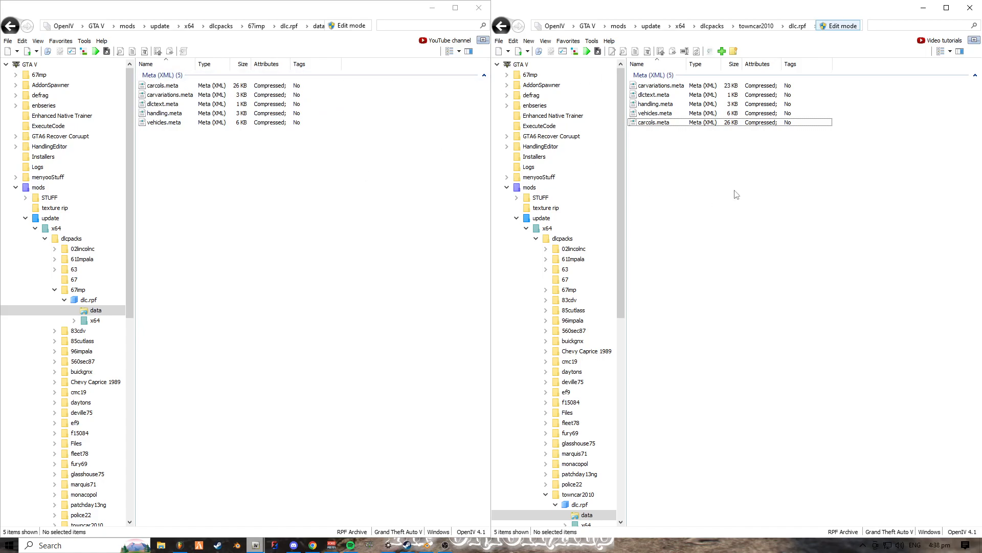
click(689, 124)
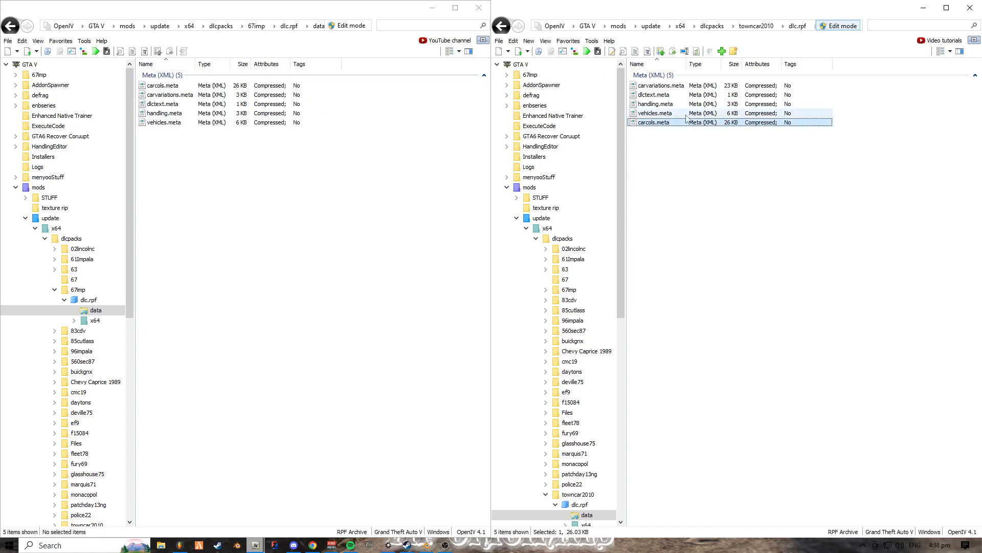
right_click(659, 122)
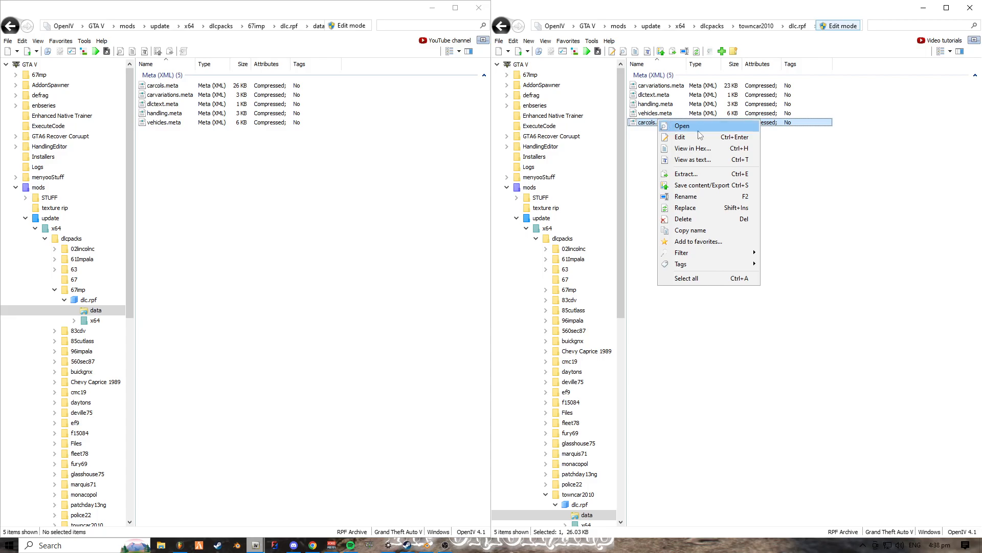
click(852, 177)
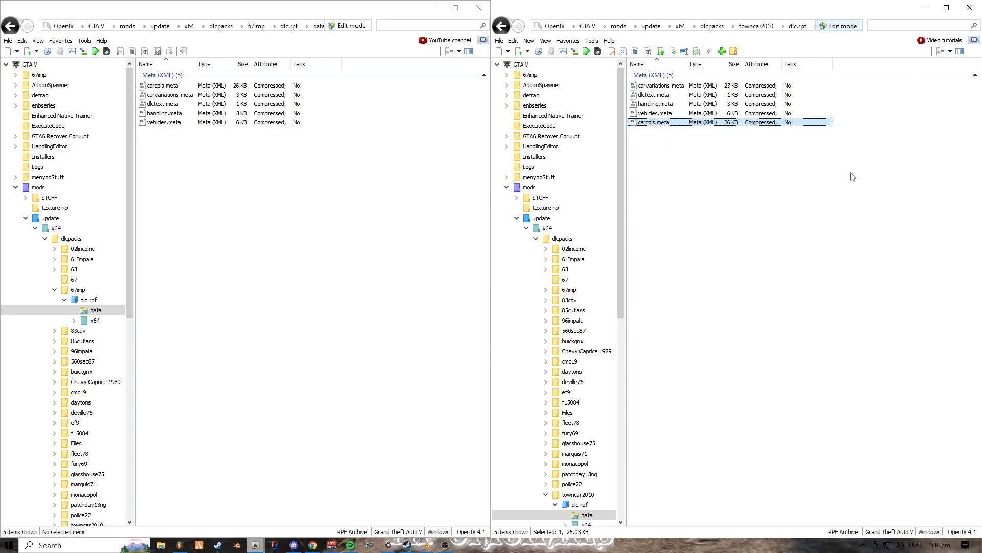
click(648, 85)
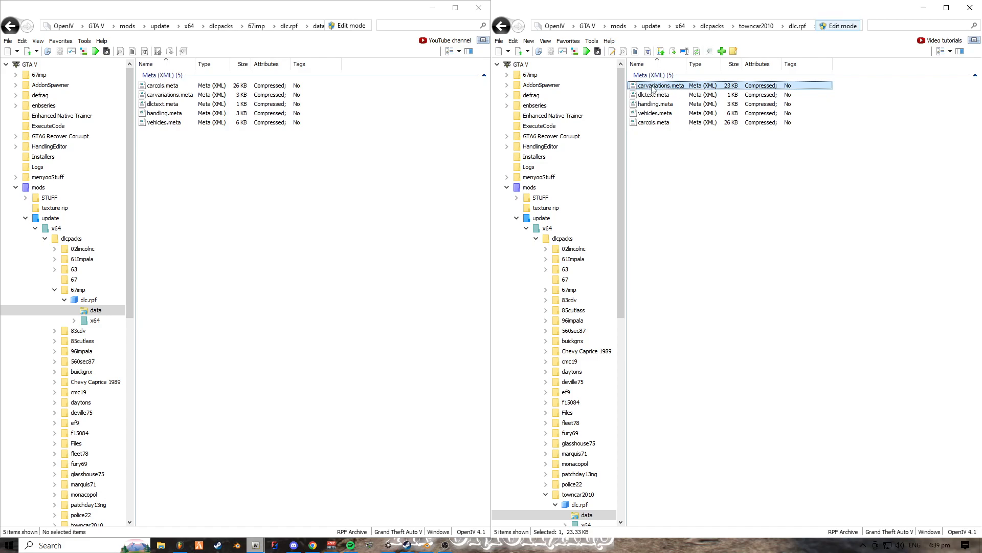
click(658, 123)
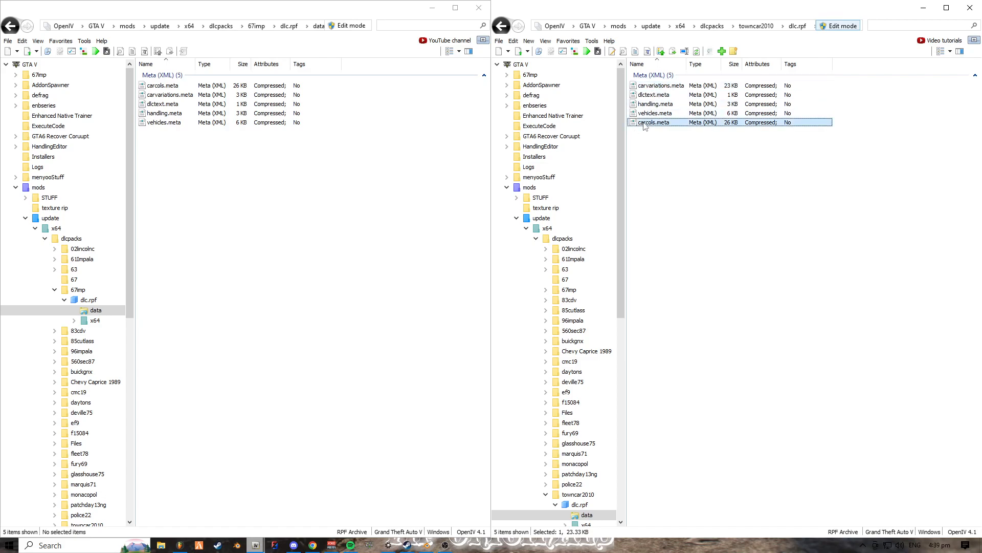
click(671, 137)
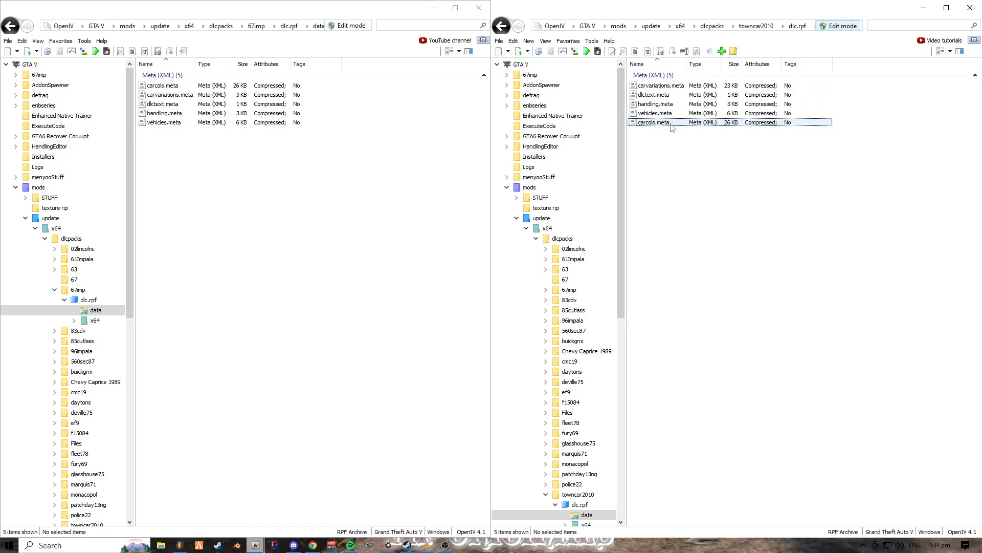
- Open towncar2010's carvariations.meta for editing and go to the kits section at the end of the file
click(656, 86)
right_click(656, 86)
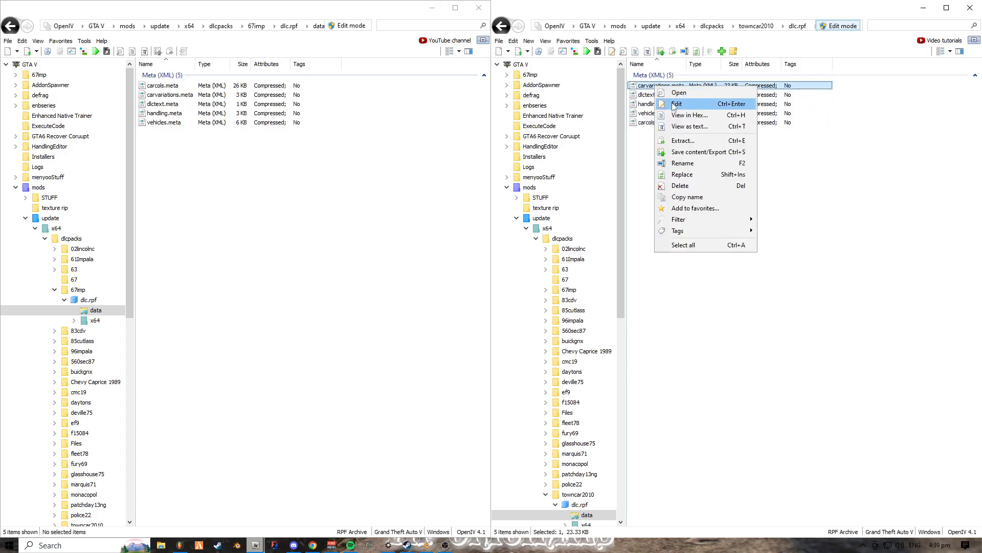
click(675, 105)
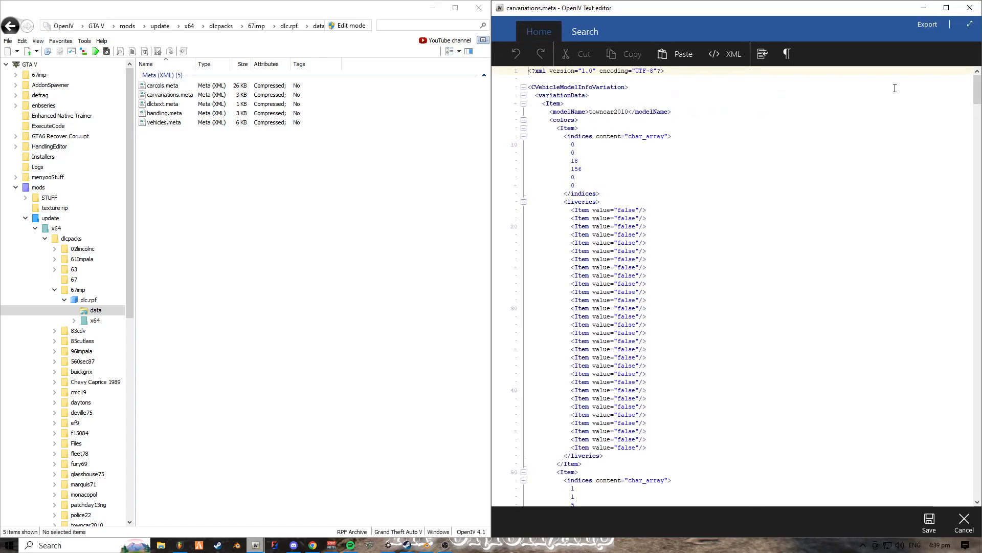
drag(977, 89, 978, 463)
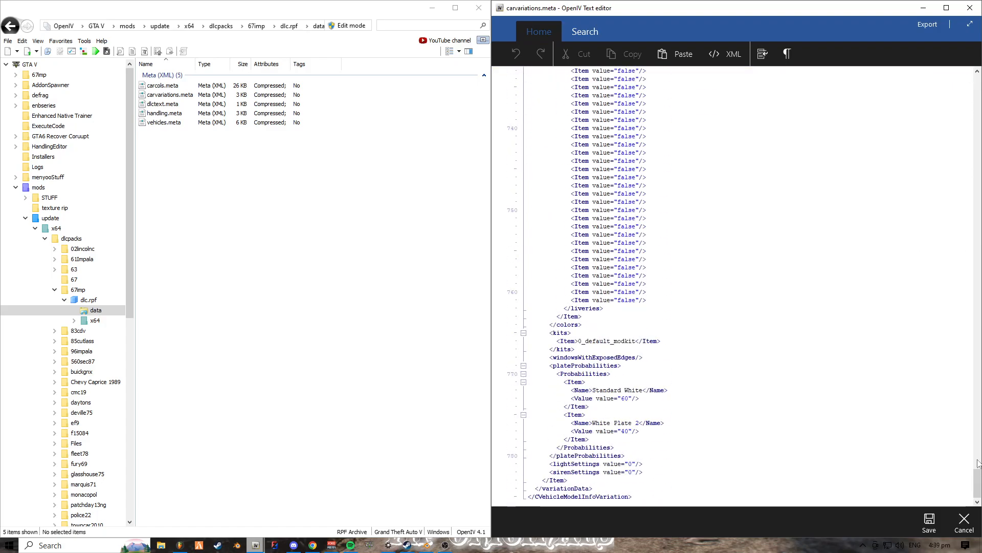
- Replace the number in the kits item with 2010 so it reads 2010_default_modkit, and save carvariations.meta
triple_click(578, 344)
double_click(579, 344)
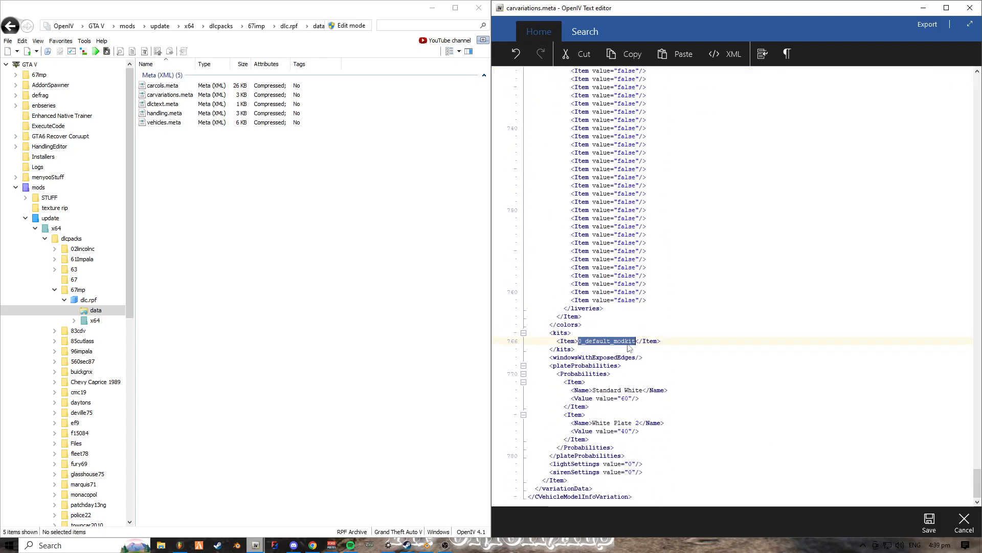
click(581, 341)
drag(580, 341, 638, 340)
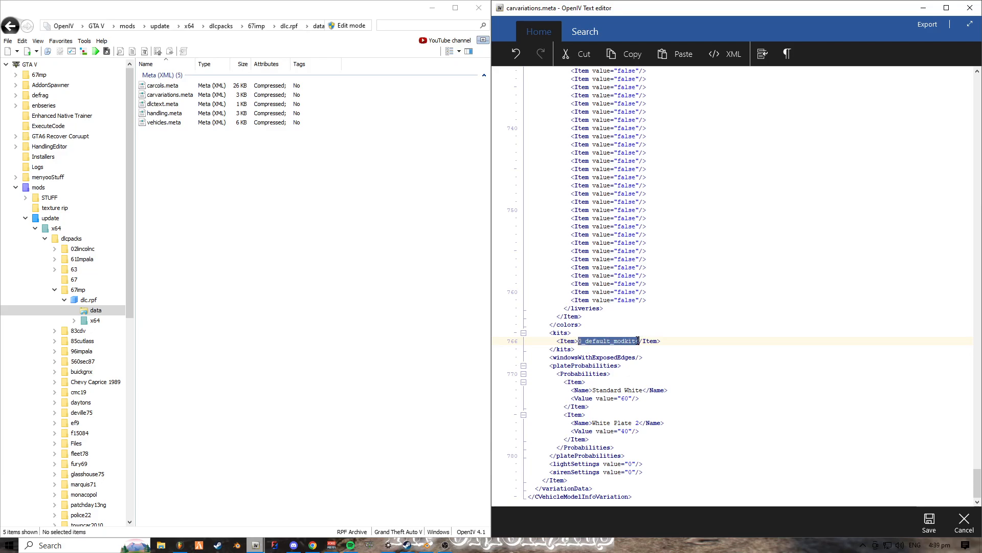
click(604, 341)
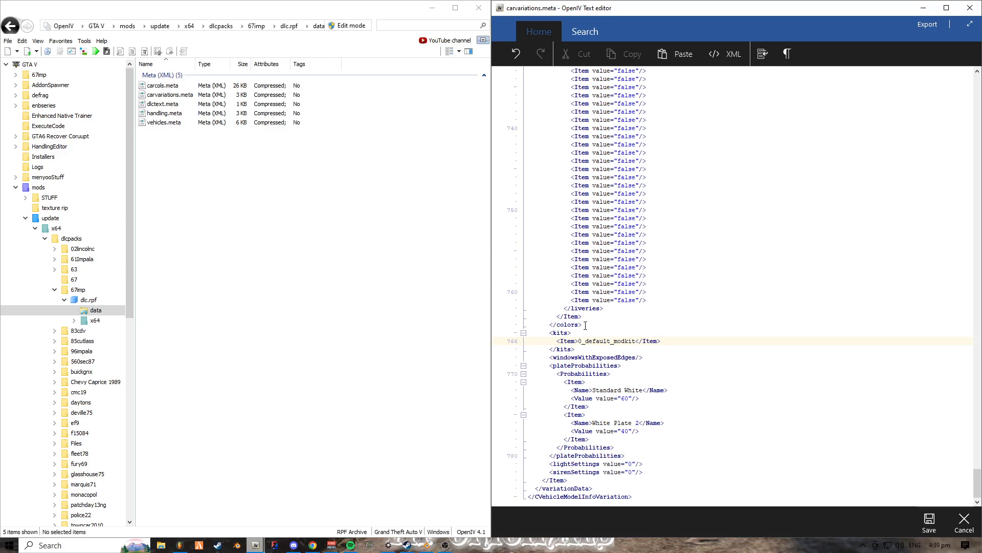
text(2010)
mouse_move(575, 340)
mouse_down()
mouse_move(590, 341)
mouse_move(579, 341)
mouse_up()
click(592, 340)
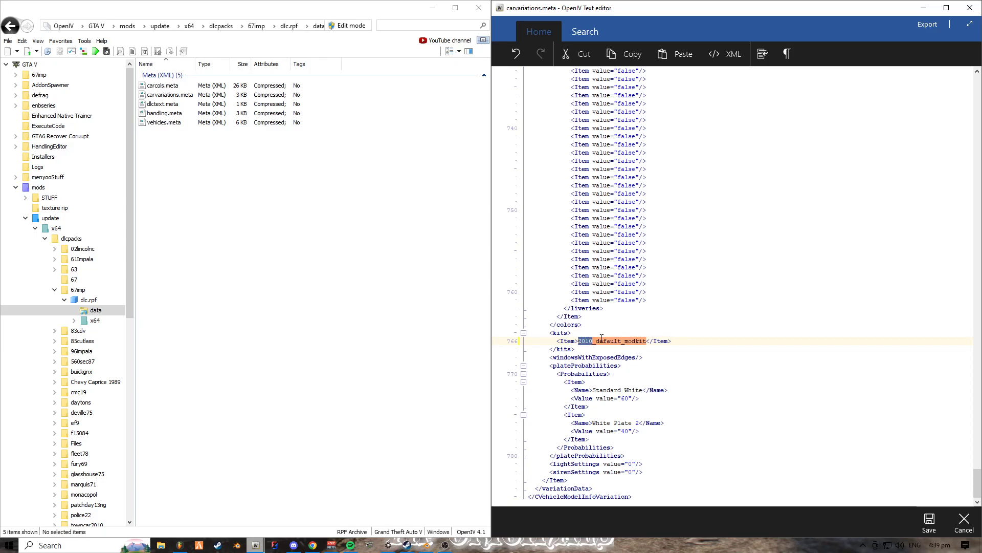
click(594, 341)
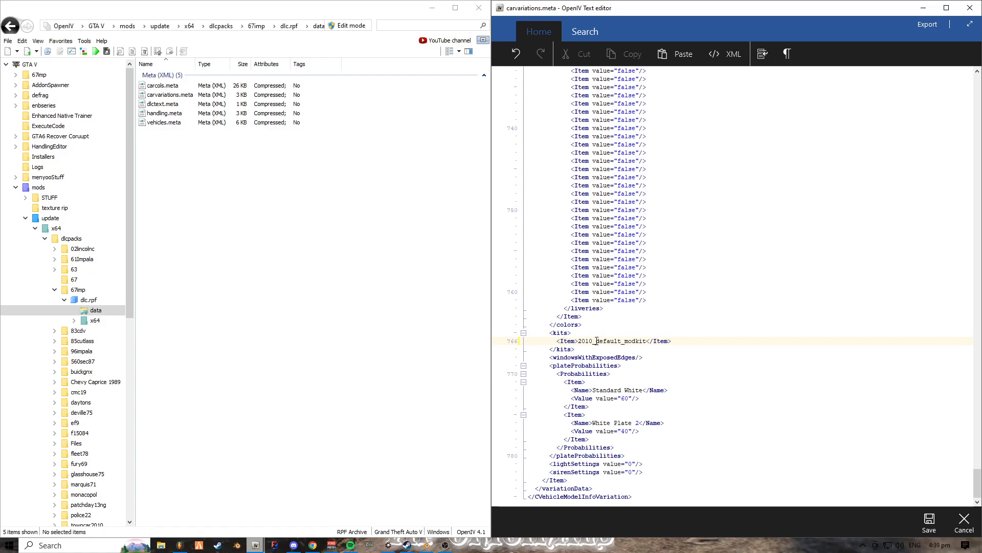
drag(596, 341, 624, 338)
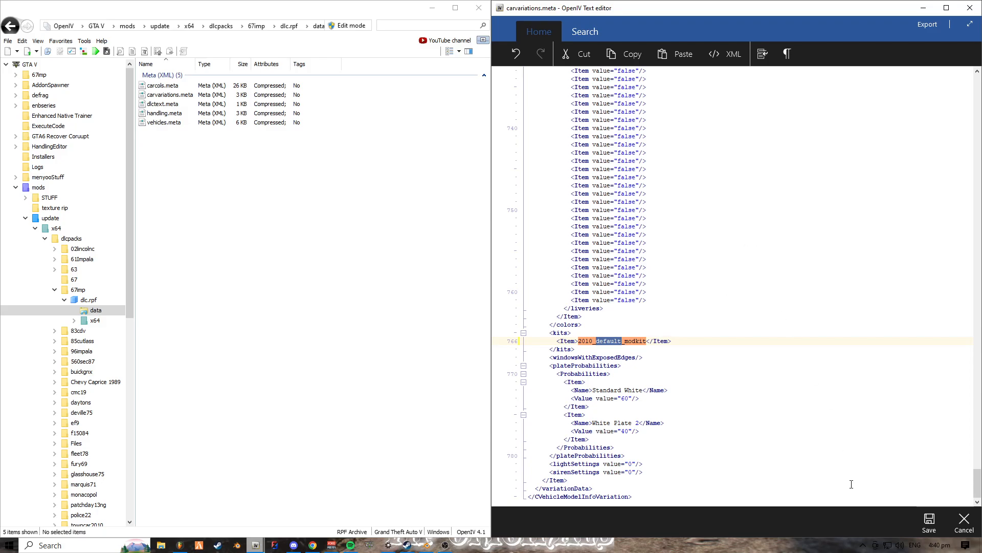
click(930, 523)
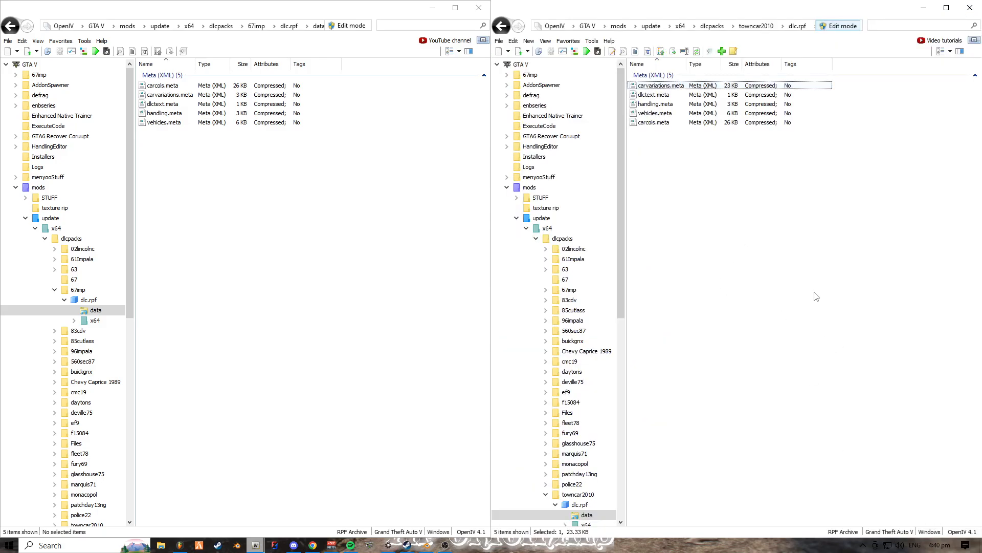
- Open towncar2010's carvariations.meta in the text viewer and copy the model name towncar2010
double_click(677, 85)
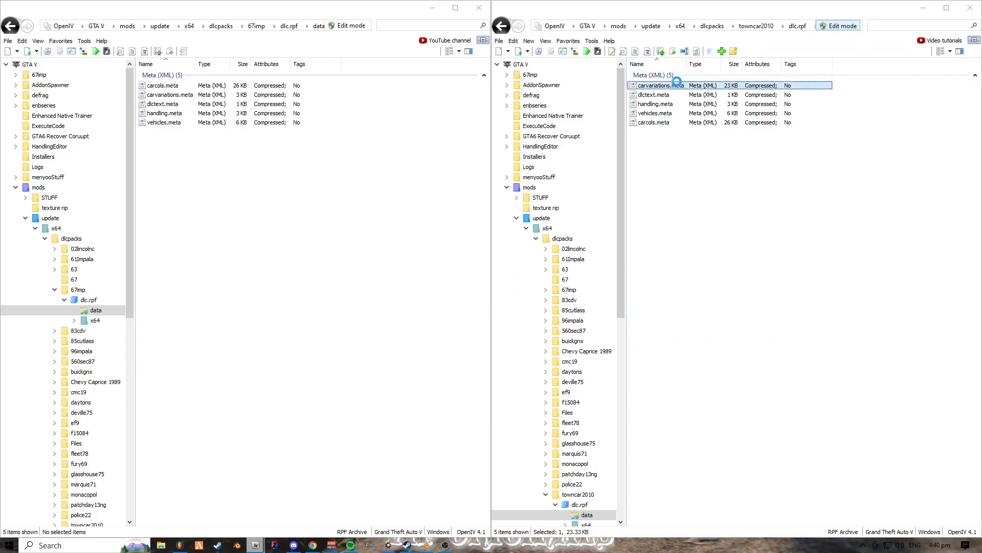
drag(589, 111, 628, 112)
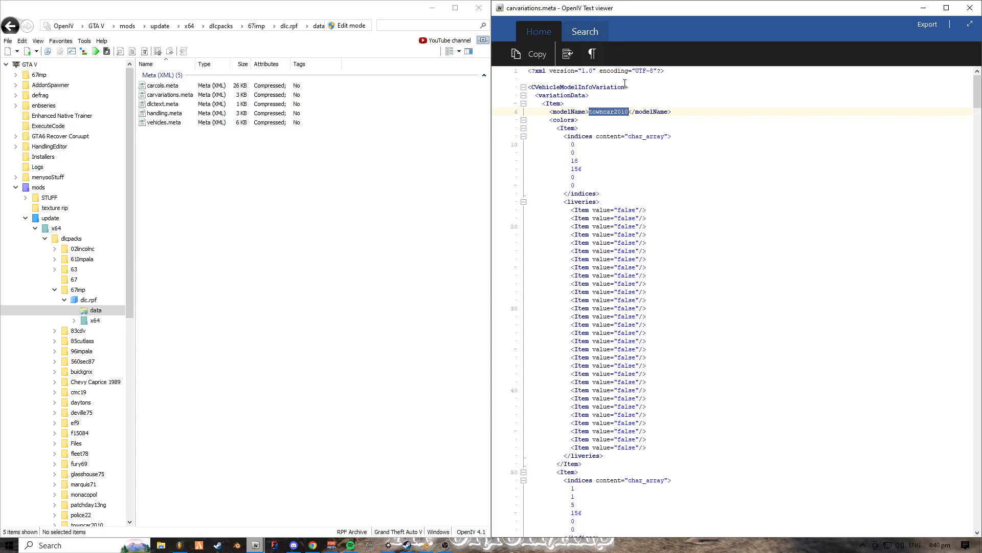
right_click(611, 112)
click(620, 116)
- Examine the kits item at the end of carvariations.meta, highlight the word default, and close the text viewer
drag(977, 93, 978, 523)
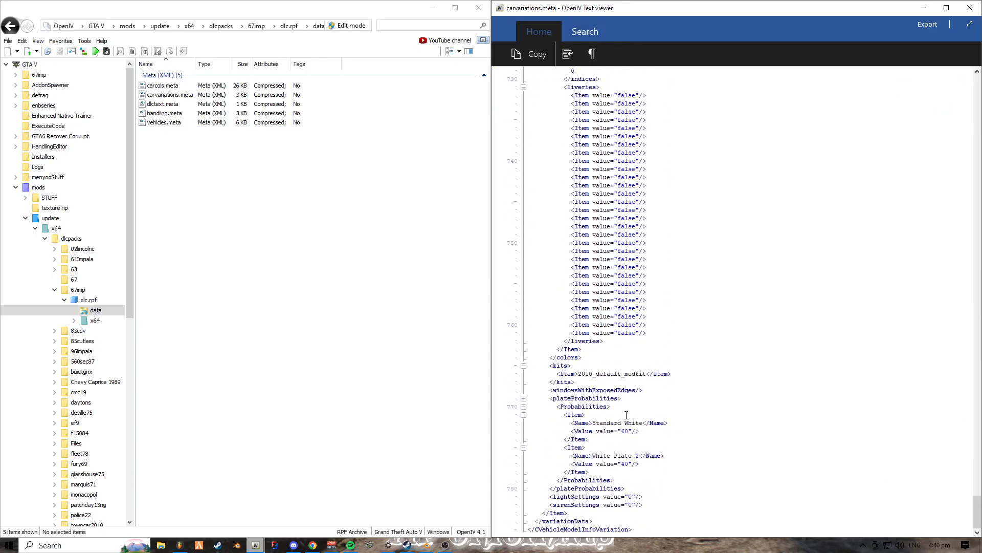
double_click(604, 373)
drag(605, 373, 623, 374)
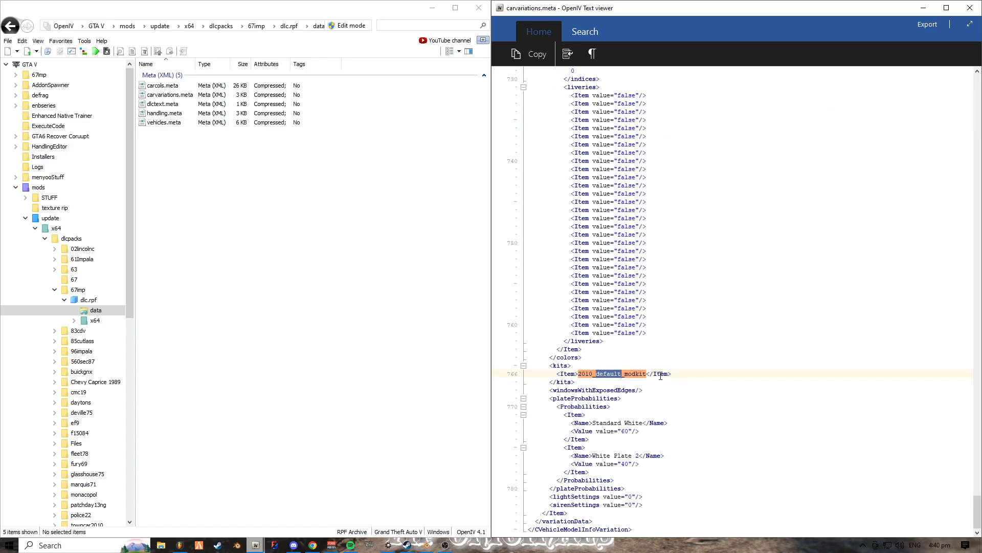
key(Right)
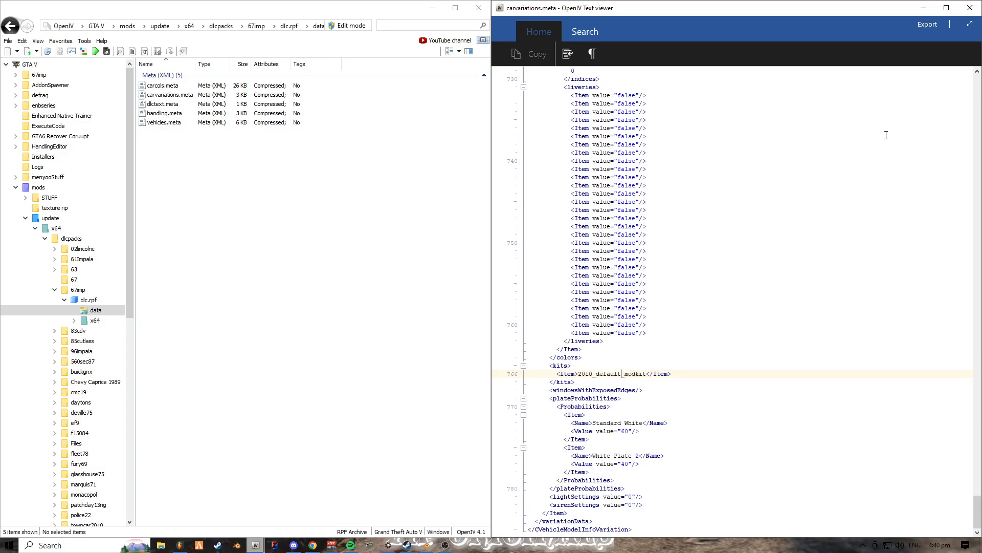
click(969, 8)
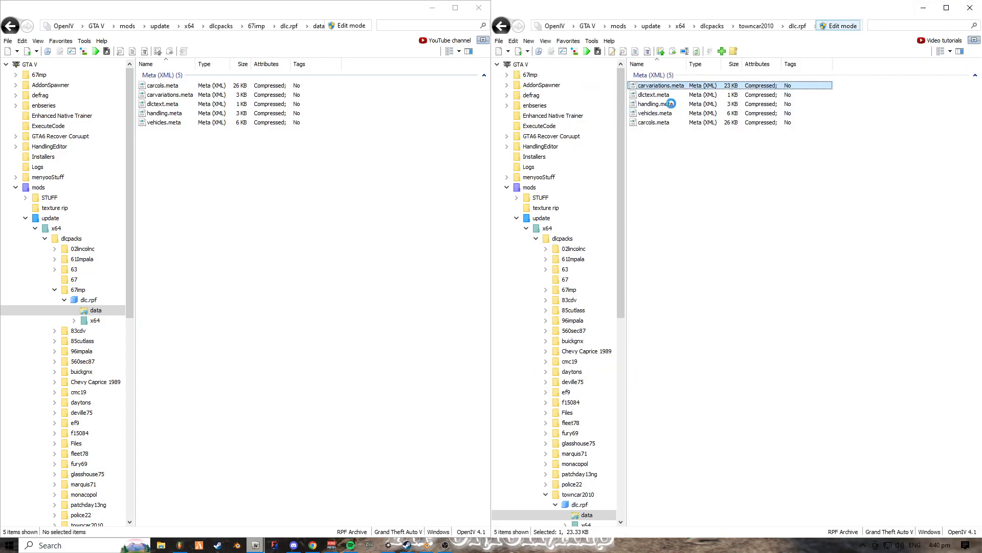
- Replace default in carvariations.meta's kits item with towncar2010 so it reads 2010_towncar2010_modkit, and save the file
drag(977, 95, 935, 511)
drag(595, 341, 662, 340)
key(ctrl+v)
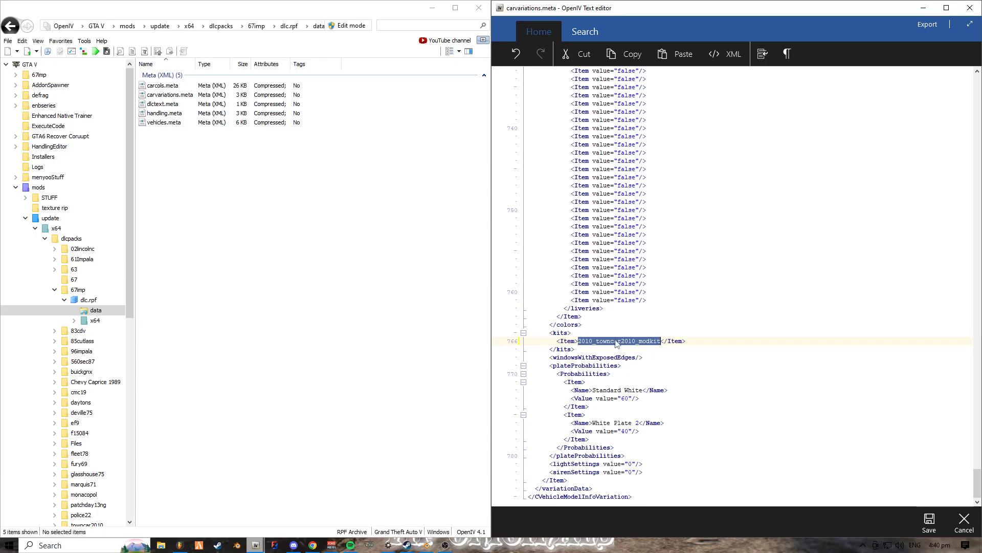
click(597, 341)
double_click(582, 342)
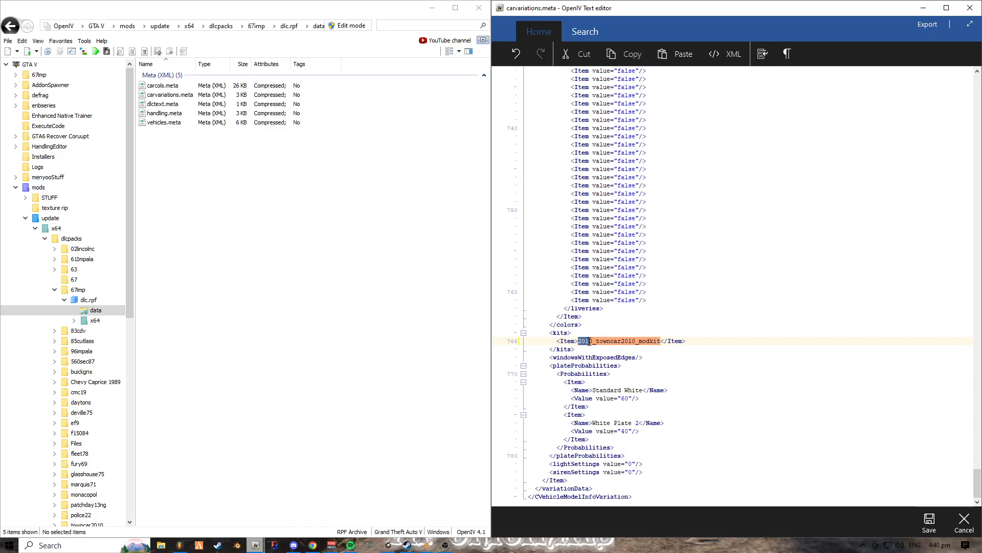
click(586, 344)
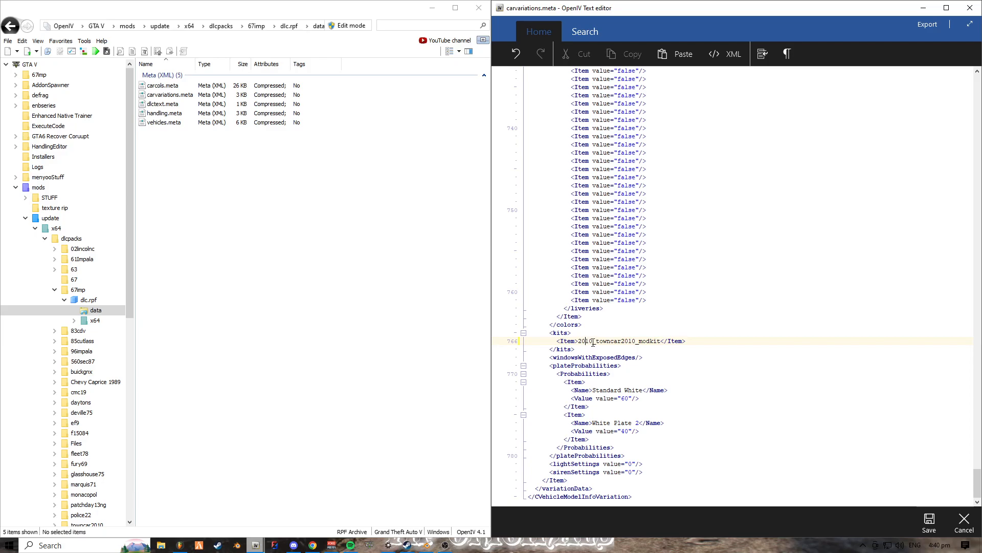
drag(578, 341, 659, 342)
click(582, 343)
click(634, 341)
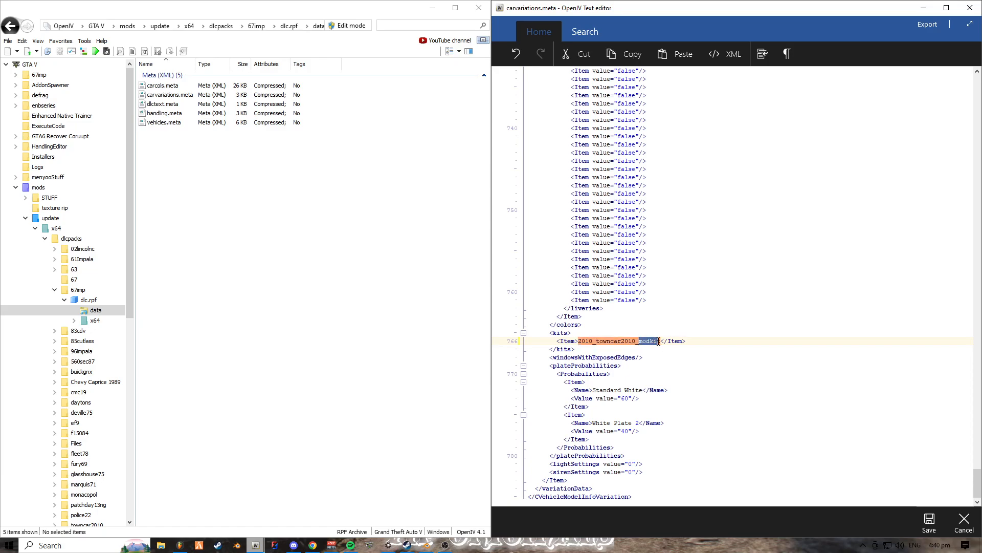
click(641, 391)
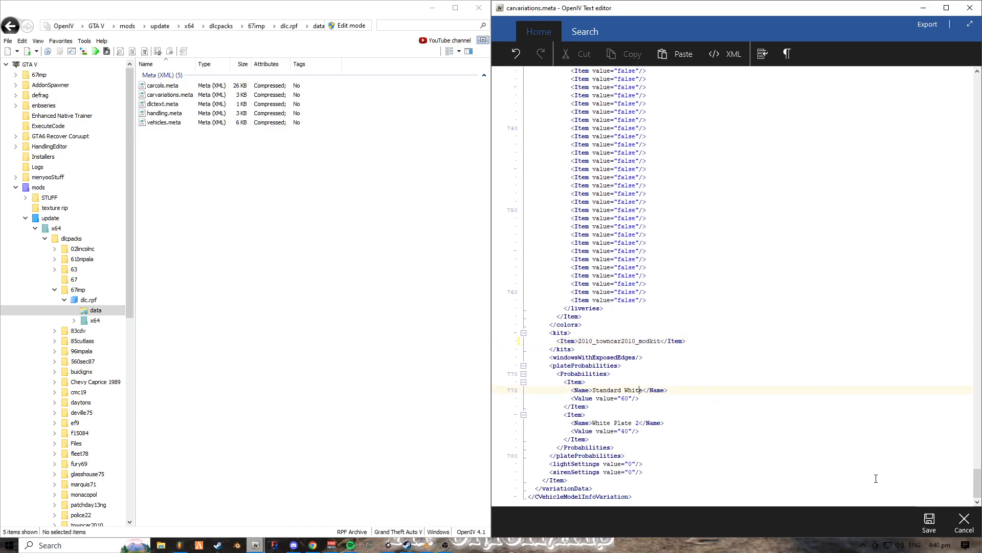
click(925, 519)
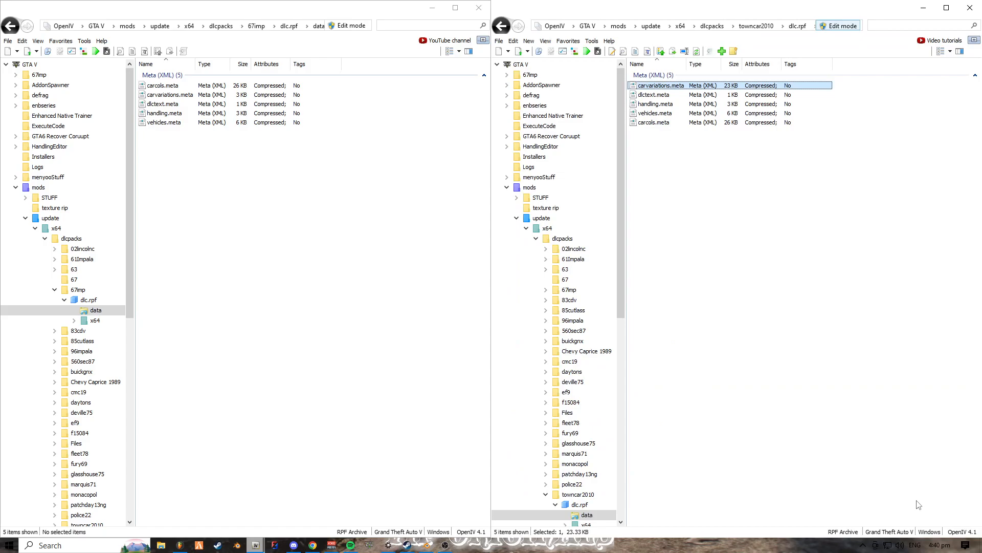
- Reopen towncar2010's carvariations.meta for editing, copy the full kit name 2010_towncar2010_modkit, and save the file
right_click(667, 88)
click(674, 104)
drag(977, 89, 977, 483)
double_click(660, 340)
key(ctrl+c)
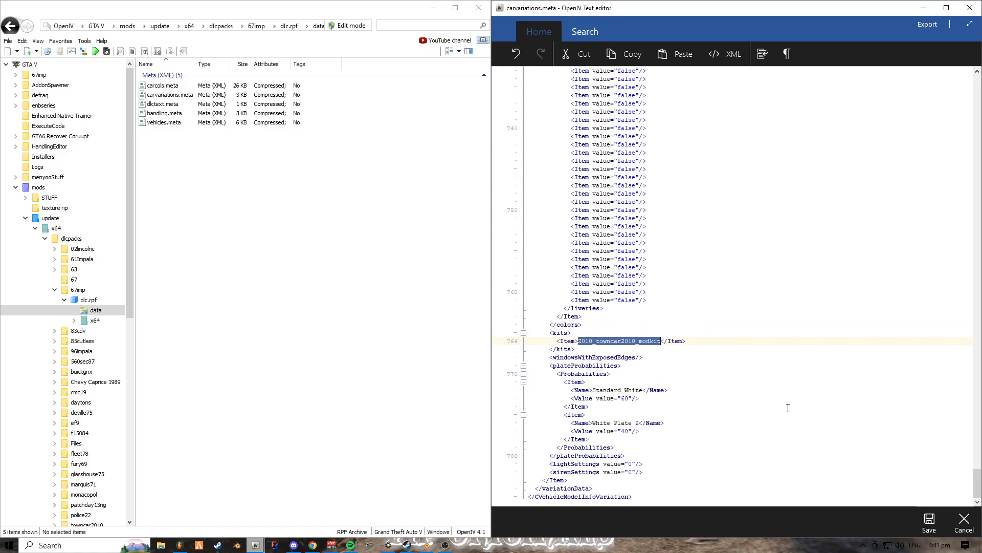
click(929, 522)
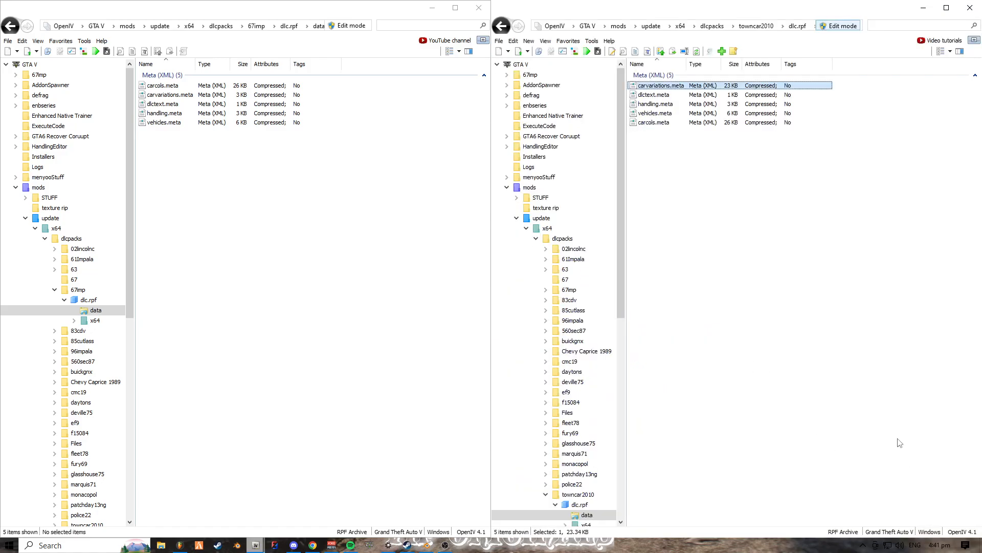
- Open towncar2010's carcols.meta for editing and replace the kitName entry with 2010_towncar2010_modkit
click(663, 127)
right_click(663, 127)
click(676, 135)
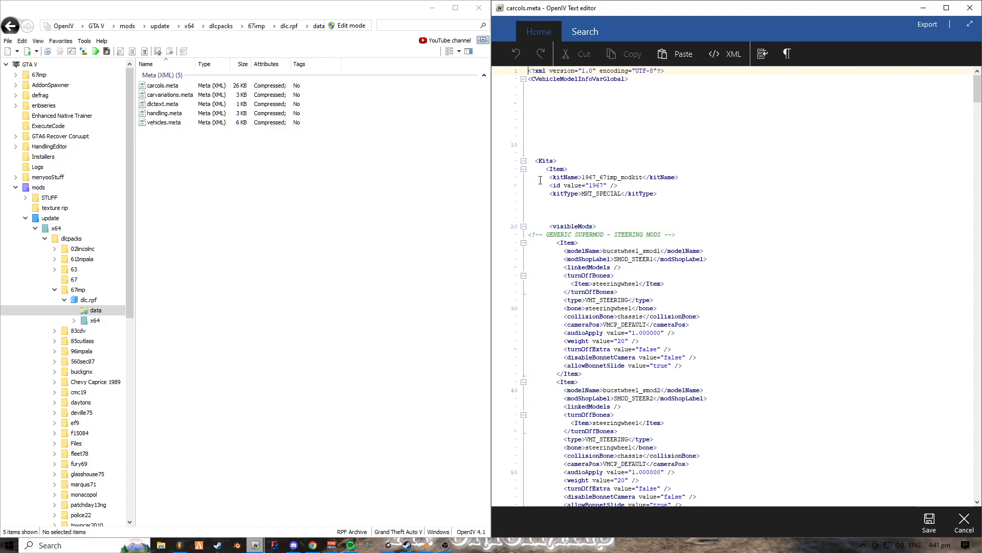
drag(582, 177, 643, 177)
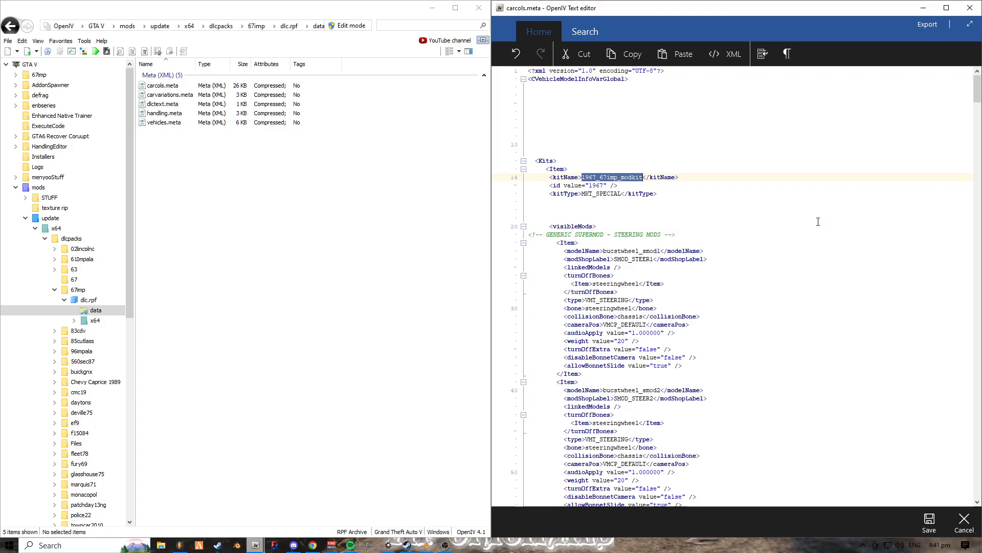
key(ctrl+v)
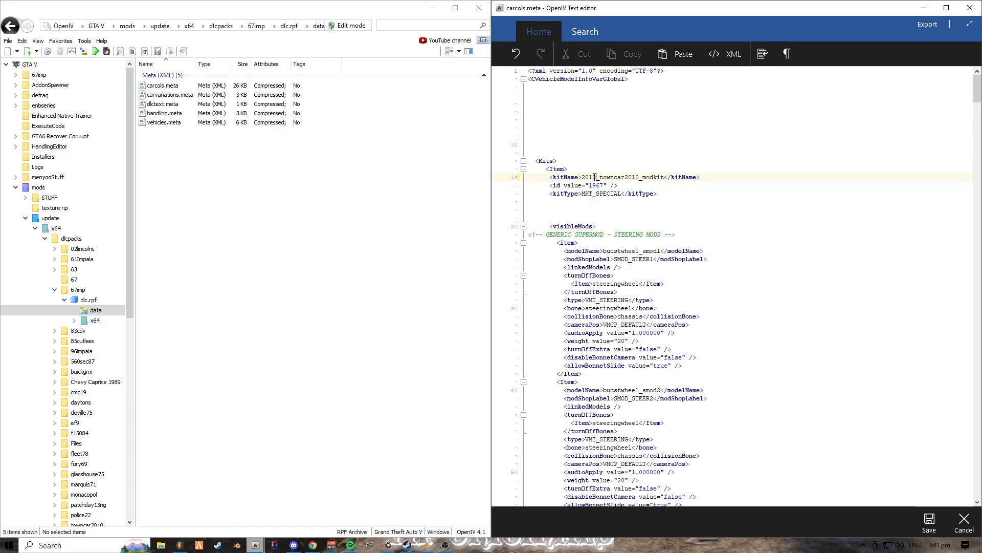
- Set the kit's id value to 2010 below the kitName entry and save carcols.meta
double_click(582, 177)
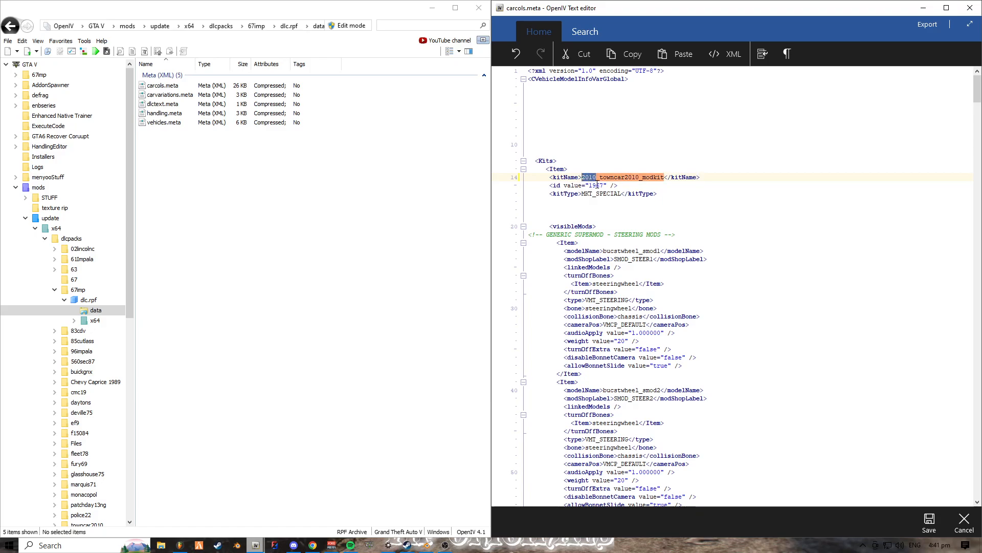
click(588, 186)
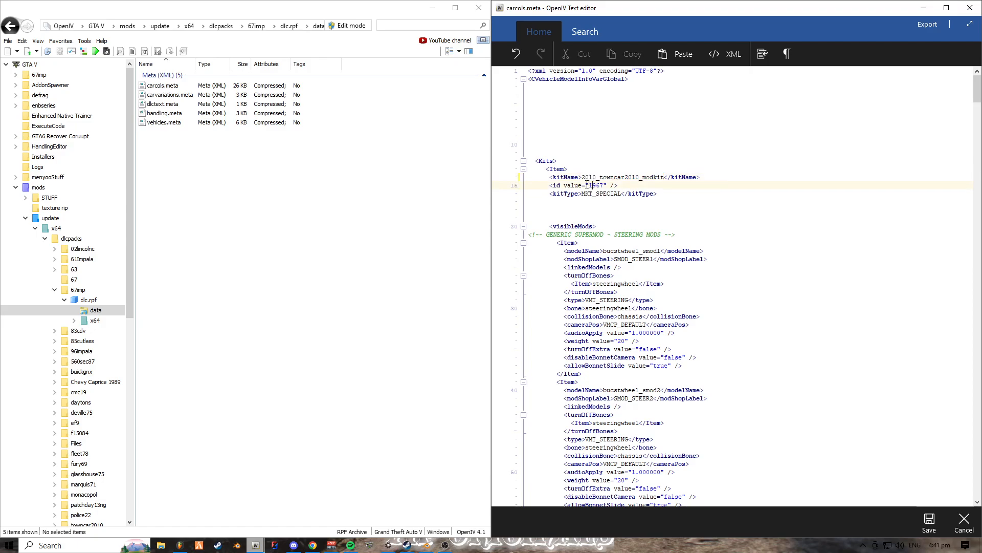
double_click(589, 185)
text(2010)
drag(582, 177, 668, 178)
click(605, 185)
double_click(599, 186)
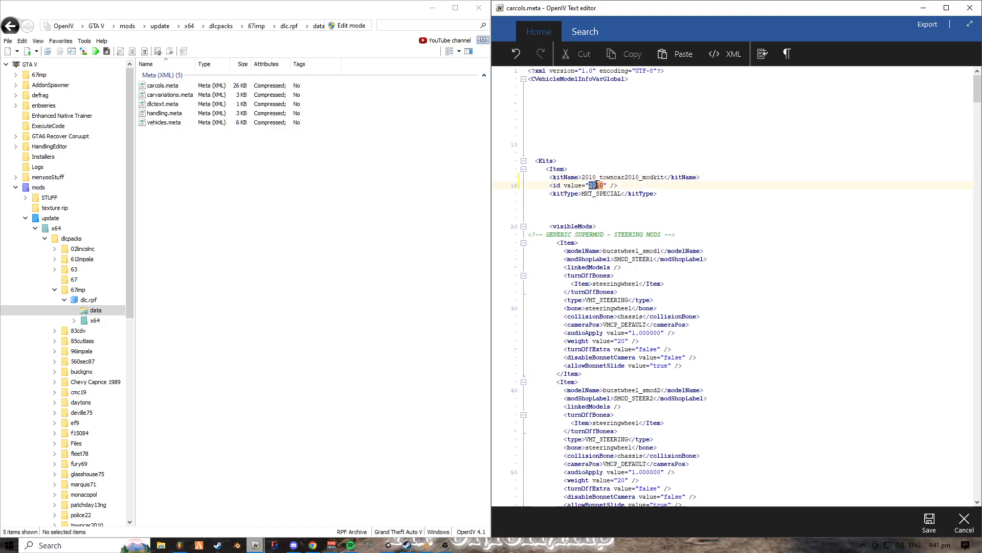
click(724, 209)
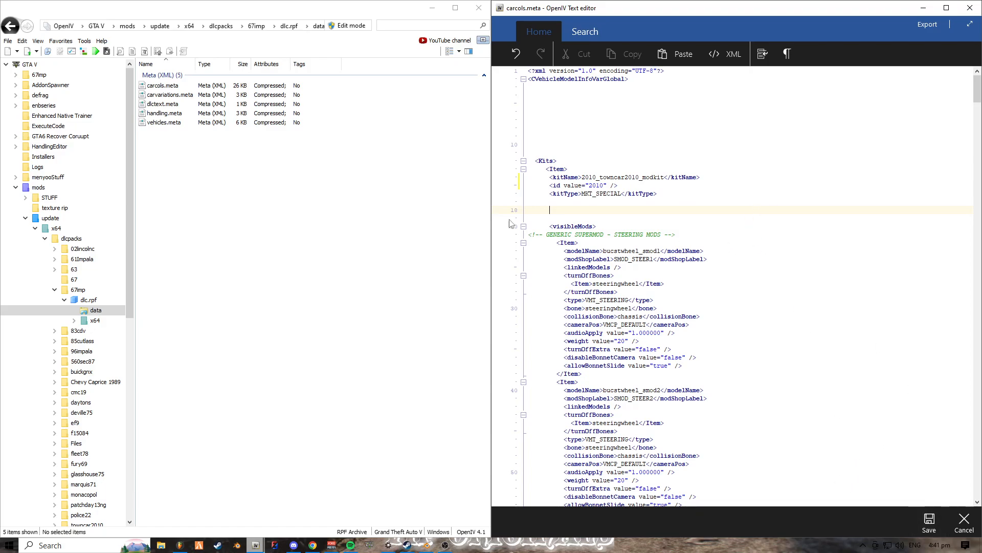
drag(588, 185, 606, 185)
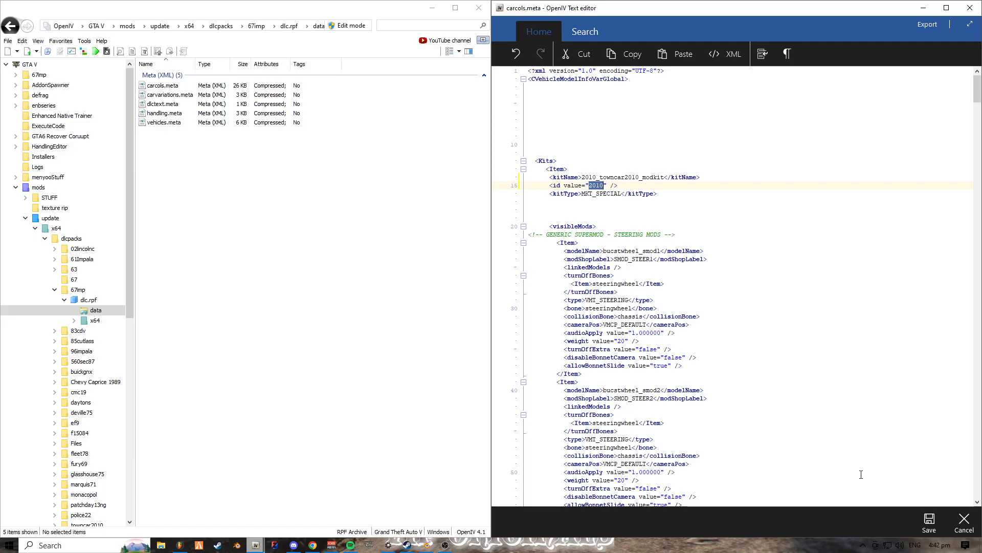
click(929, 522)
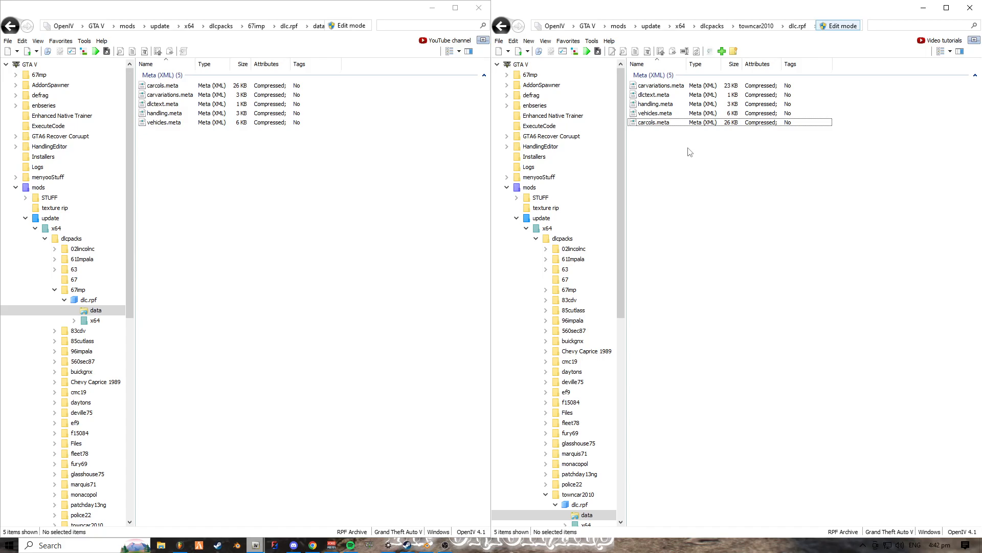
- Reopen towncar2010's carcols.meta for editing, search it for vmt and look through the highlighted mod types
click(679, 113)
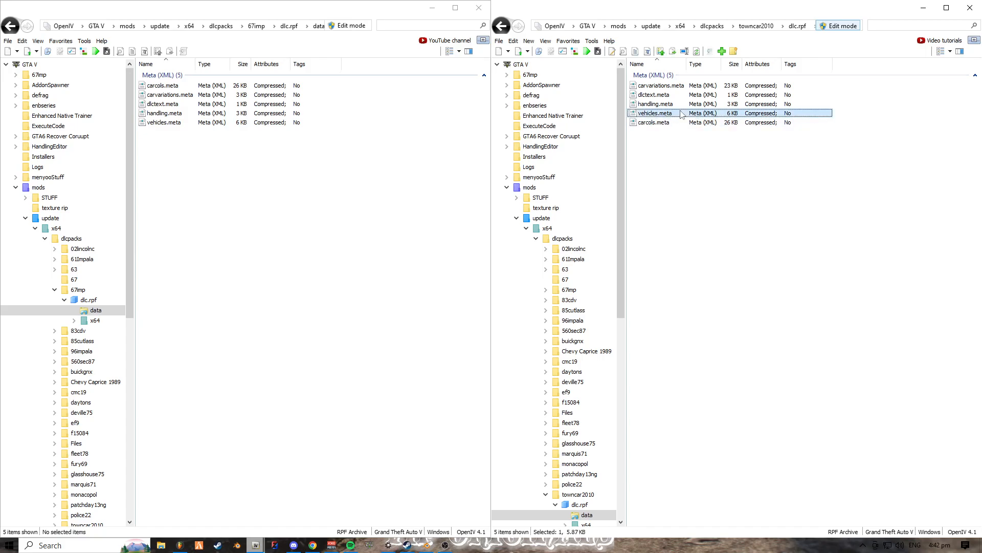
double_click(679, 123)
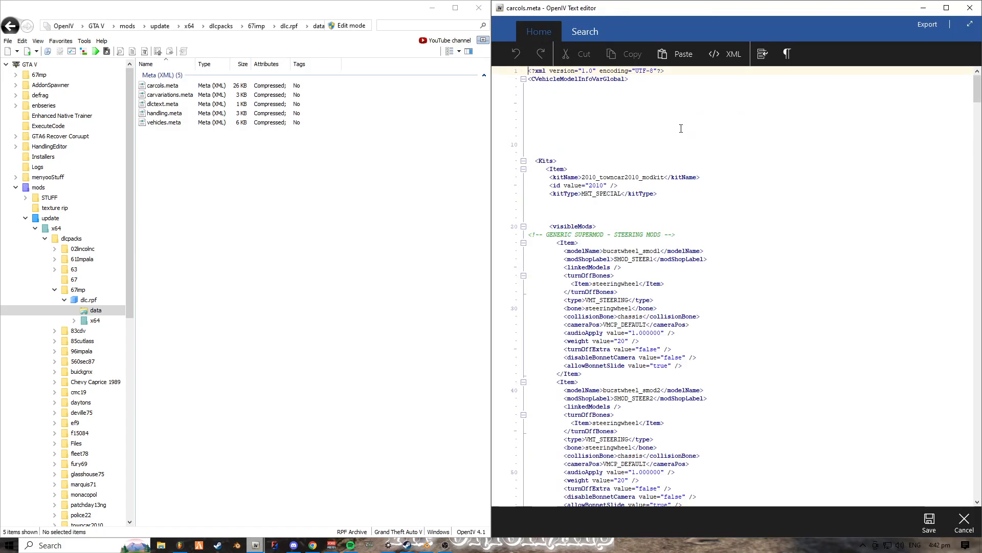
click(588, 31)
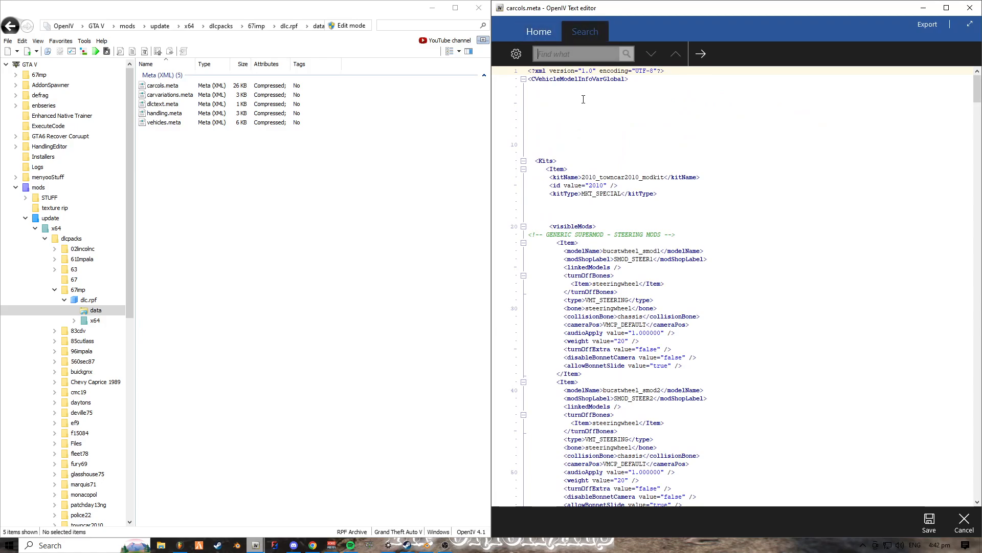
text(vmt)
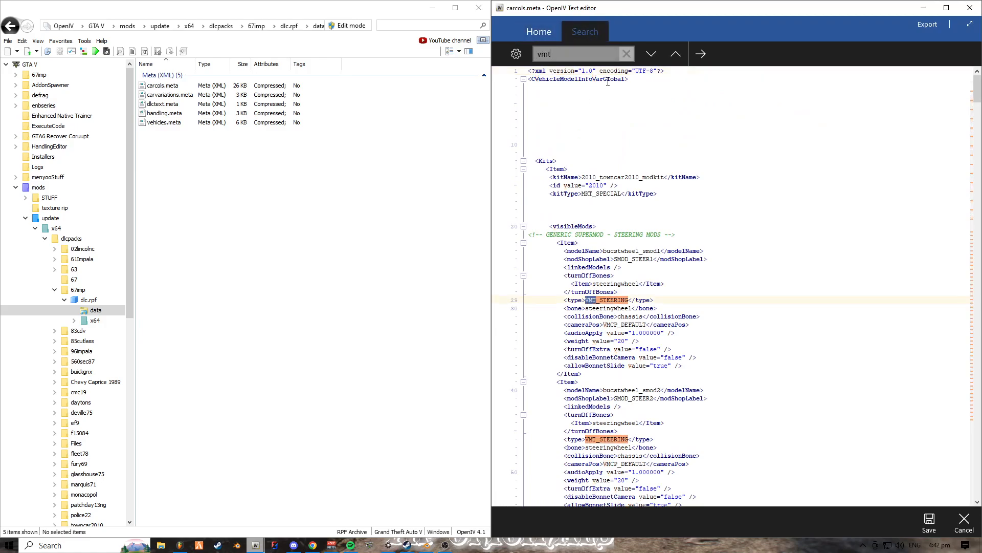
scroll(553, 271, down, 12)
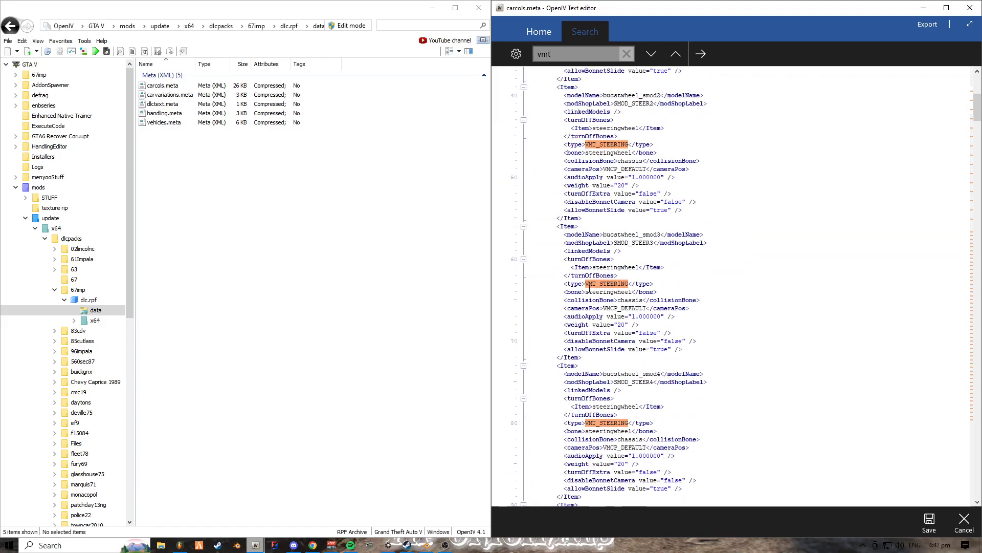
scroll(612, 417, down, 6)
scroll(615, 421, down, 20)
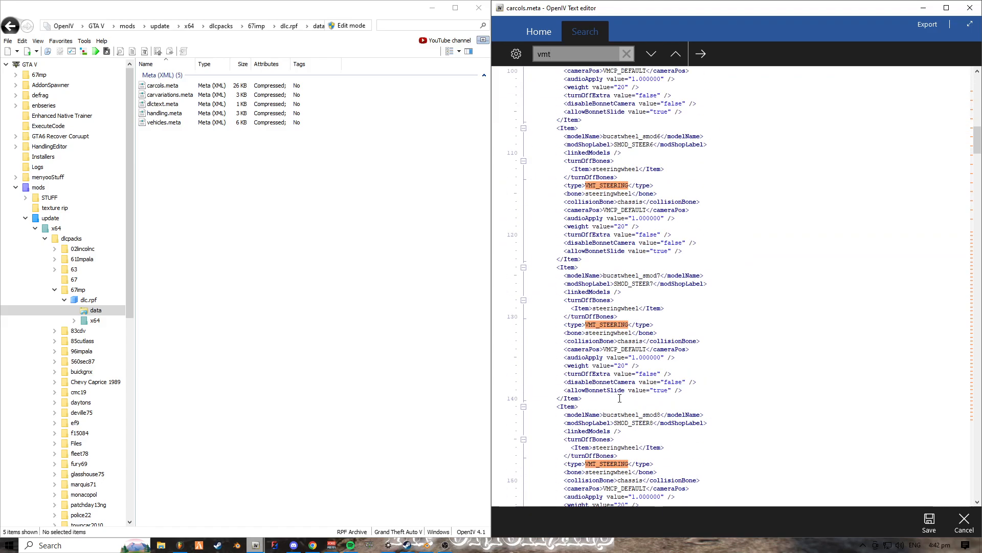
scroll(607, 360, down, 14)
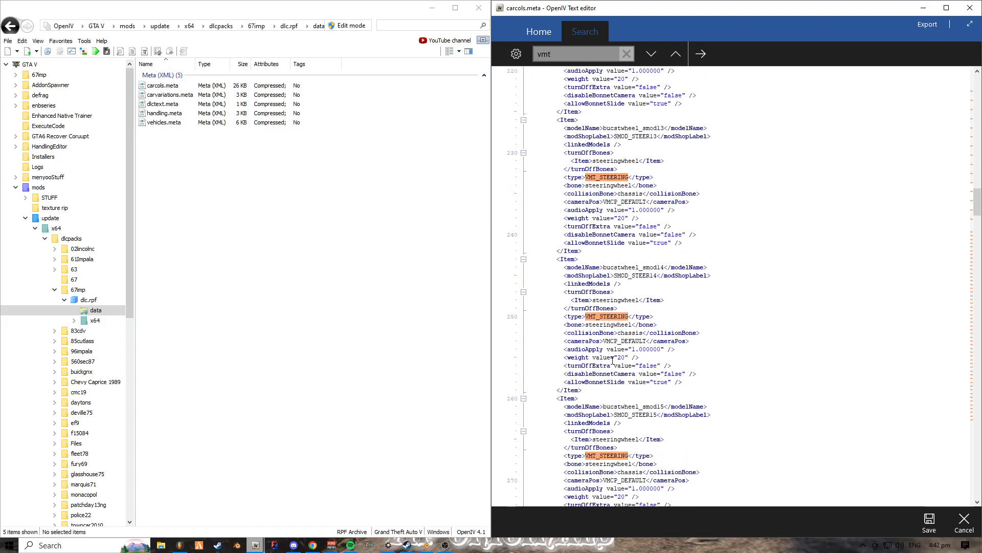
scroll(612, 348, down, 20)
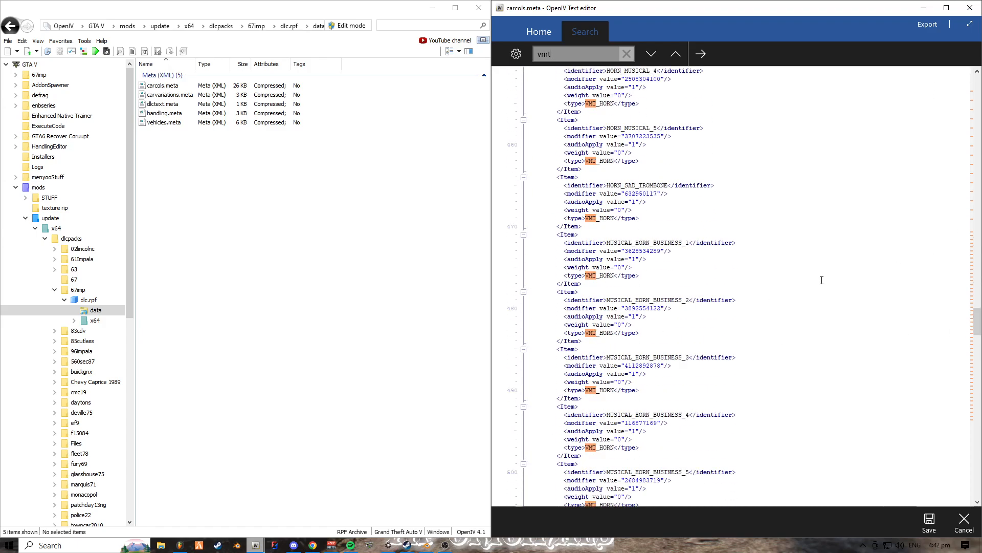
- Locate the VMT_WHEELS_REAR_OR_HYDRAULICS items at the end of the statMods section and highlight them and their type name
drag(977, 321, 977, 410)
scroll(570, 214, up, 1)
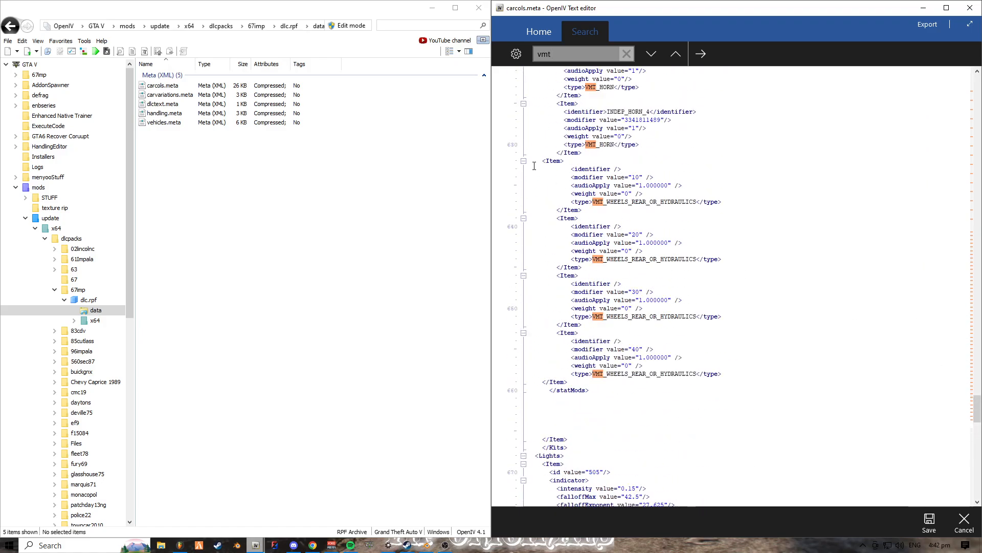
drag(532, 163, 757, 378)
click(755, 380)
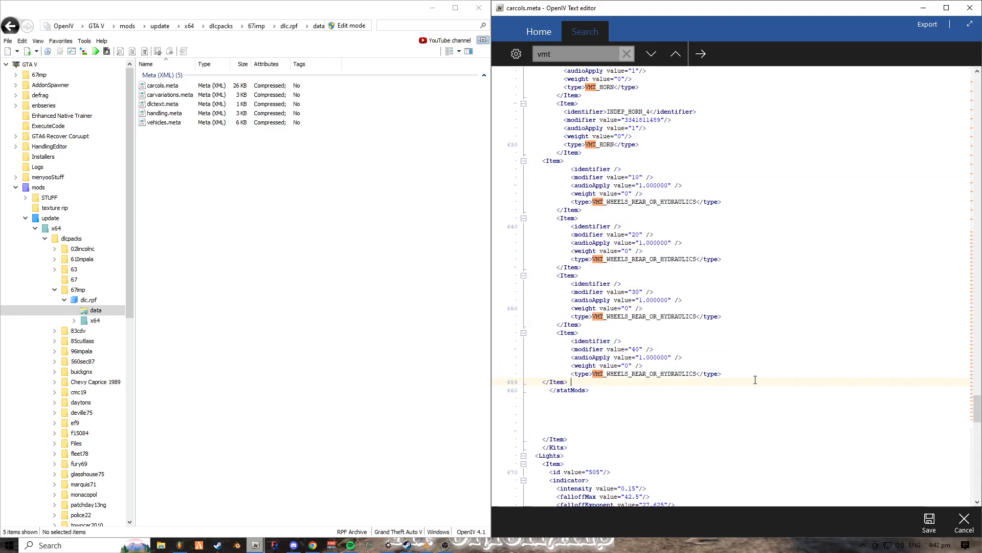
drag(592, 202, 696, 200)
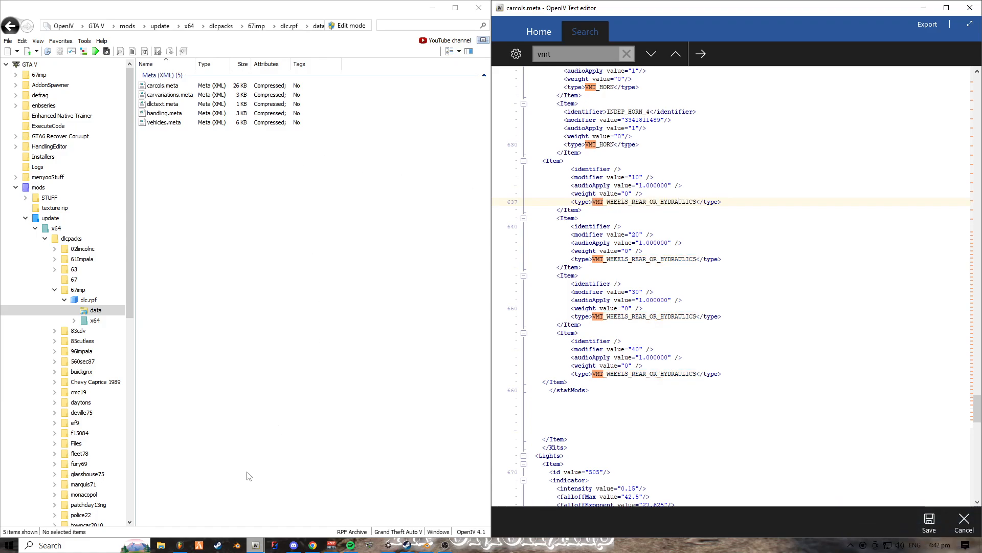
- Minimise the 67imp OpenIV window and open the desktop text file carcolsandvehiclemetalines in Notepad, placing it beside the carcols.meta editor
click(435, 10)
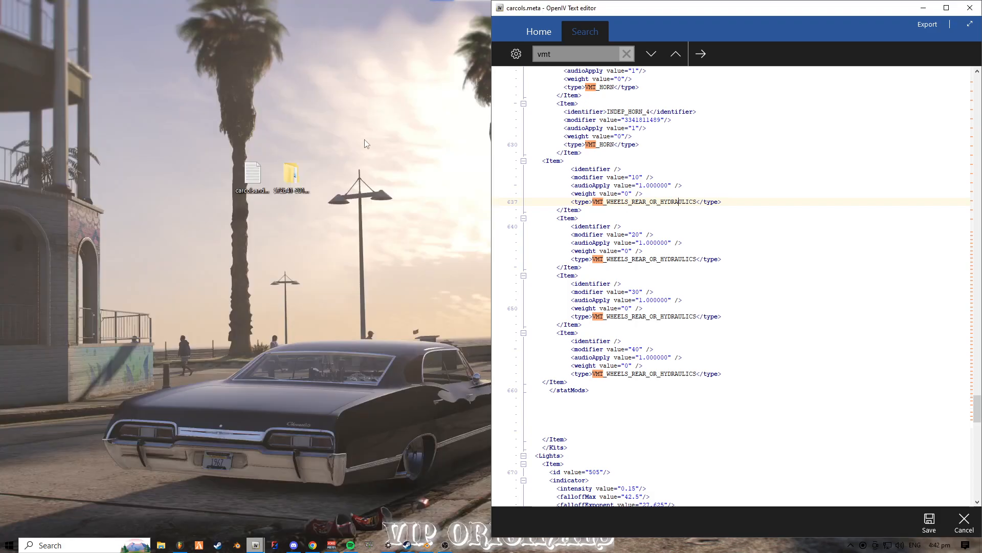
double_click(276, 176)
key(super+Left)
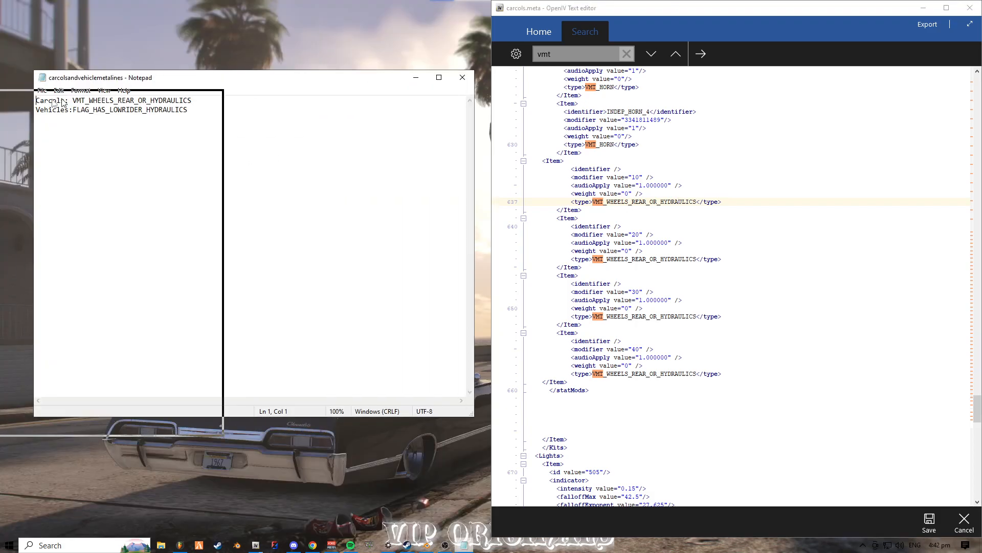
- Snap the Notepad window beside the carcols.meta editor and copy VMT_WHEELS_REAR_OR_HYDRAULICS from its Carcols line
click(617, 169)
click(216, 79)
click(154, 31)
double_click(154, 31)
key(ctrl+c)
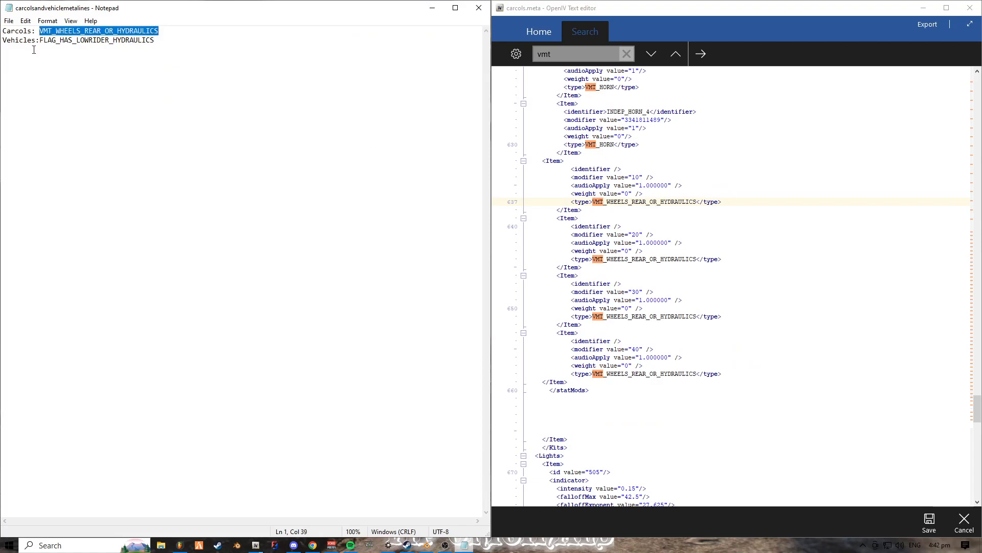
- Paste VMT_WHEELS_REAR_OR_HYDRAULICS over the type name of each of the four items at the end of statMods
double_click(619, 201)
key(ctrl+v)
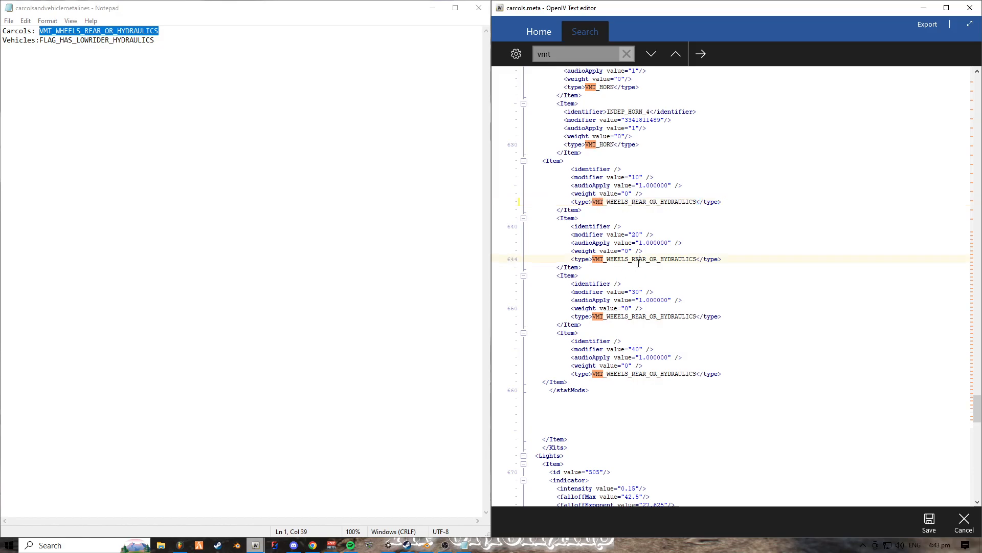
double_click(636, 259)
key(ctrl+v)
double_click(616, 316)
key(ctrl+v)
double_click(618, 374)
key(ctrl+v)
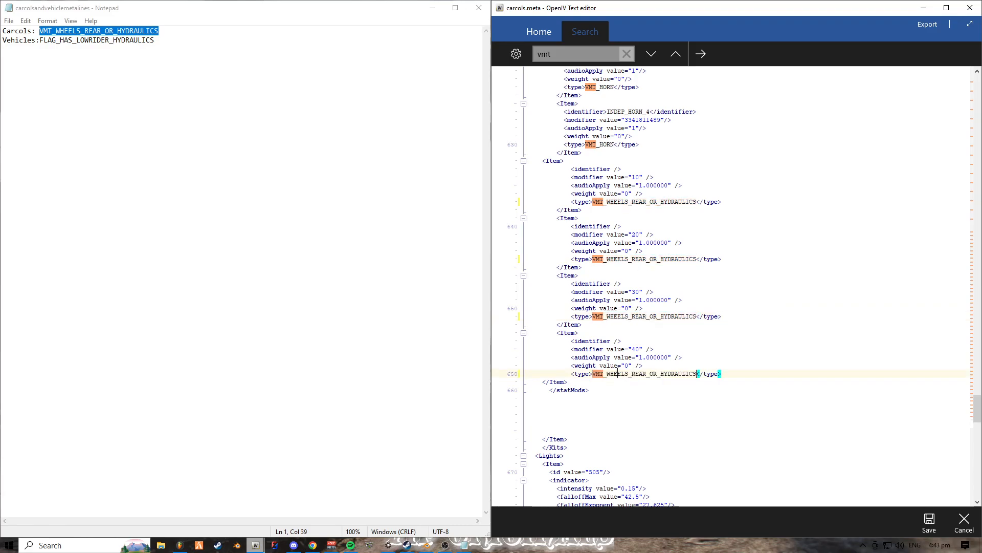
- Set the modifier values of the first two hydraulics items to 15 and 30
click(627, 177)
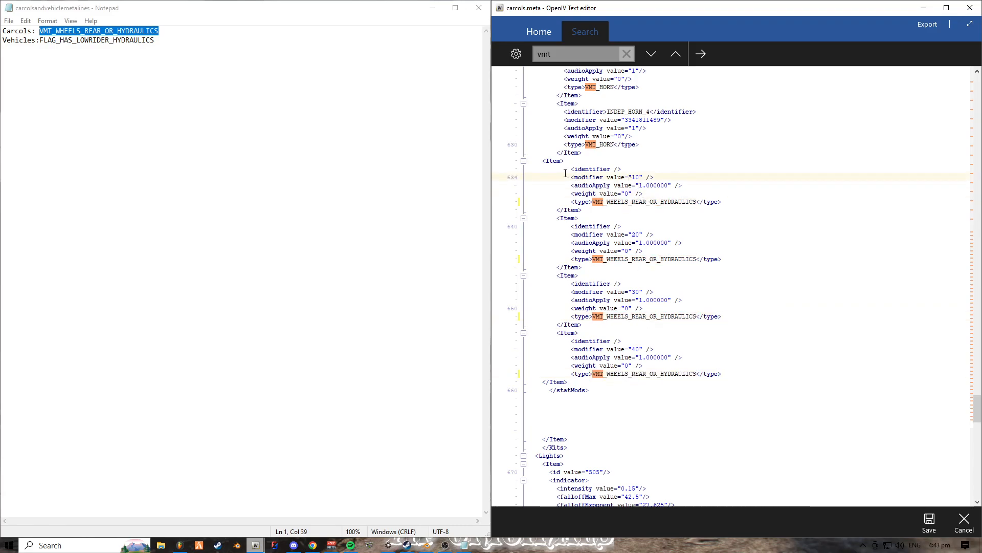
drag(529, 177, 672, 177)
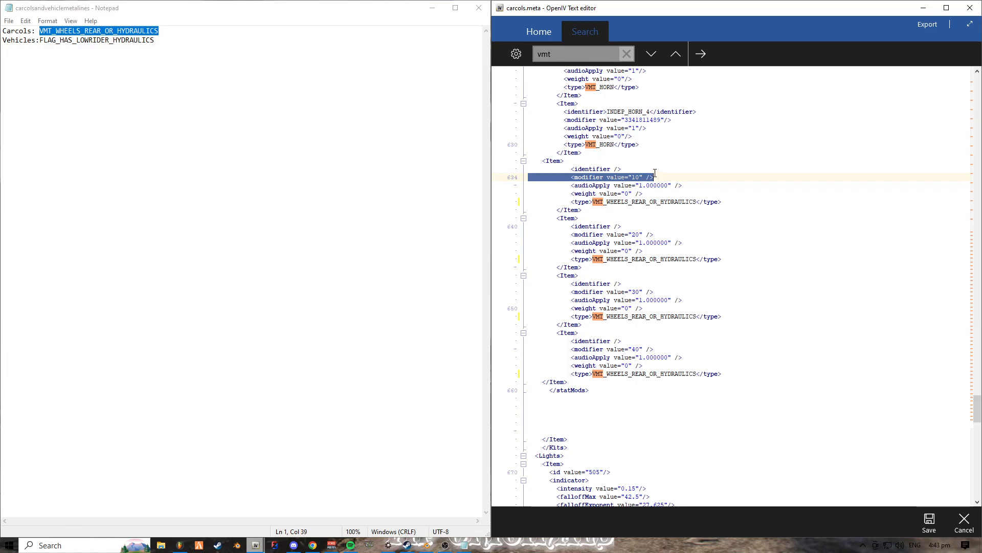
click(632, 178)
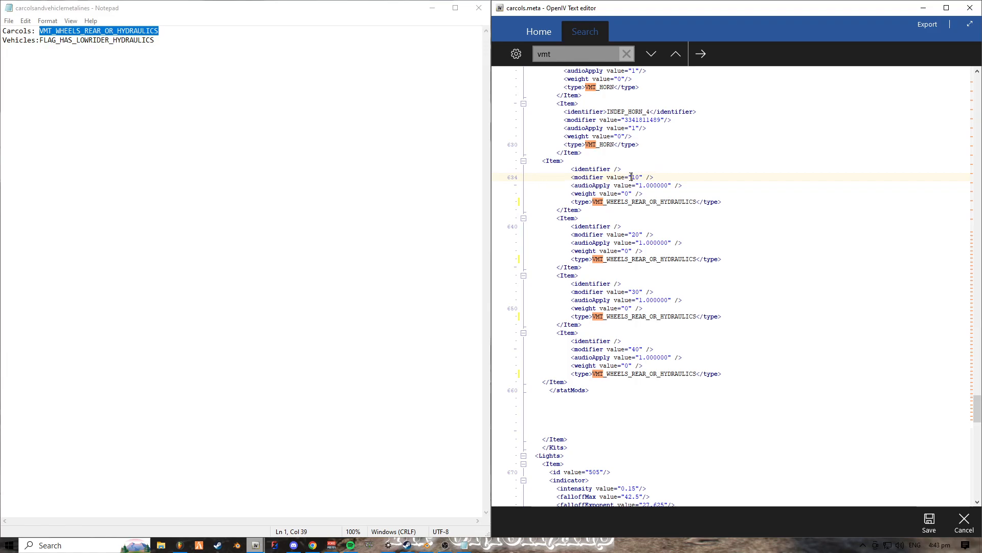
drag(632, 177, 641, 178)
click(608, 194)
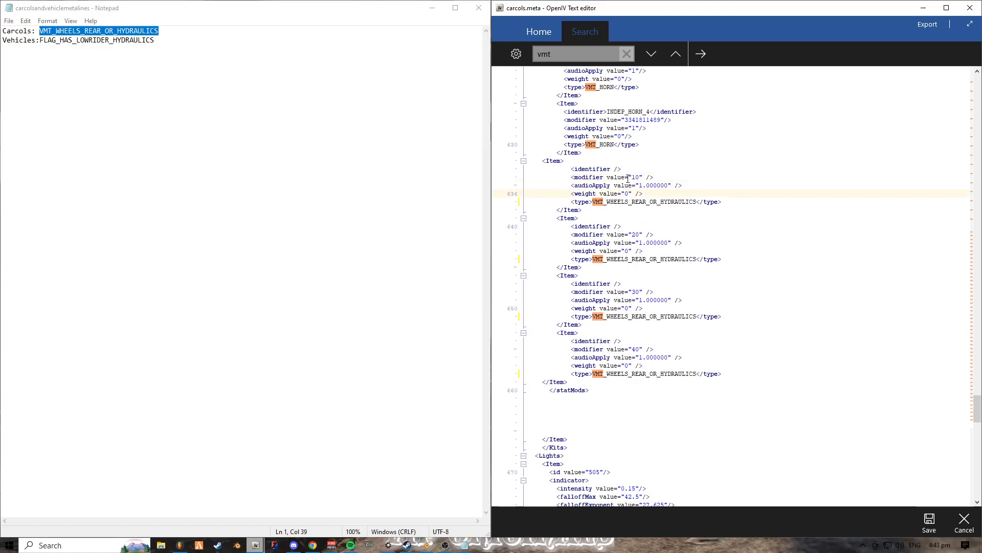
drag(631, 177, 640, 177)
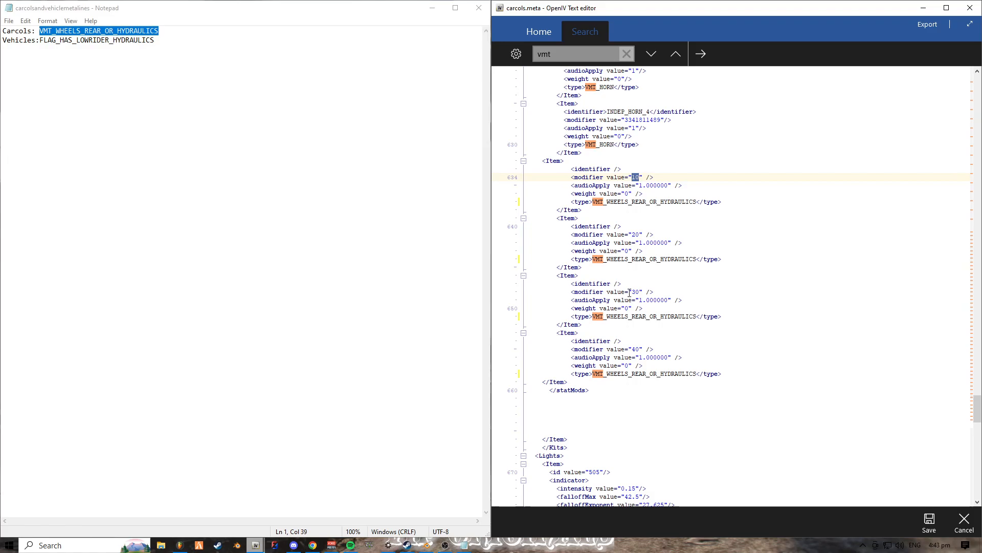
click(642, 251)
double_click(635, 178)
text(15)
double_click(636, 234)
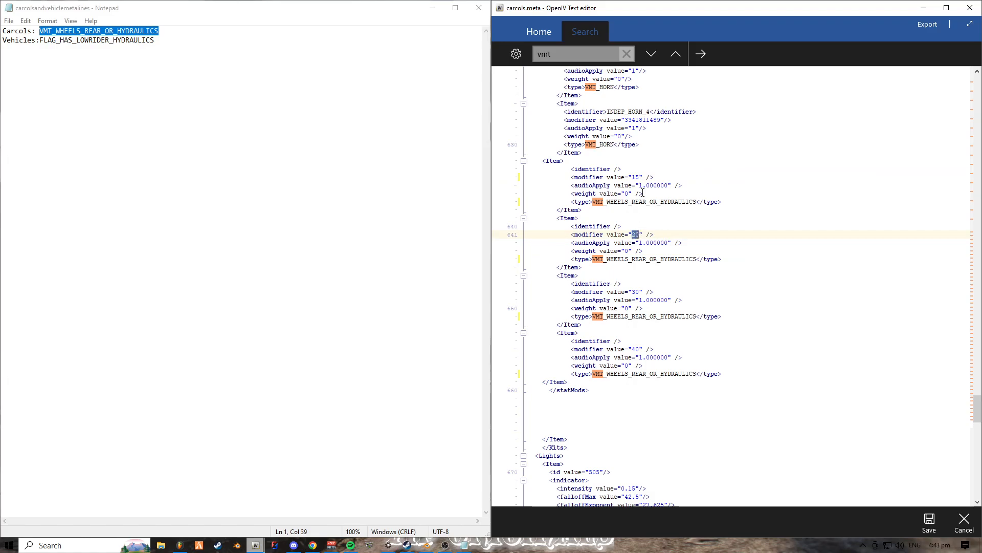
text(30)
- Set the modifier values of the third and fourth hydraulics items to 45 and 60
double_click(635, 291)
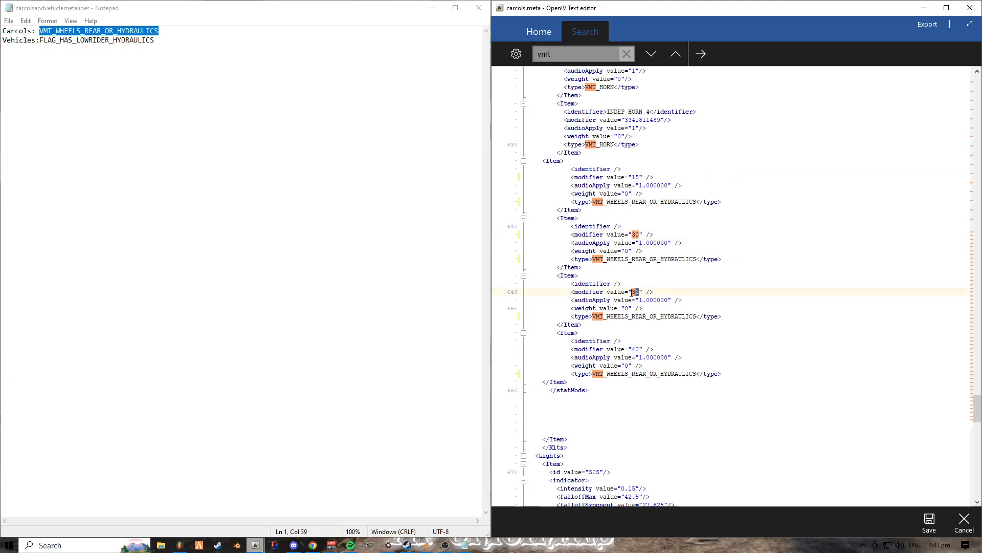
text(4)
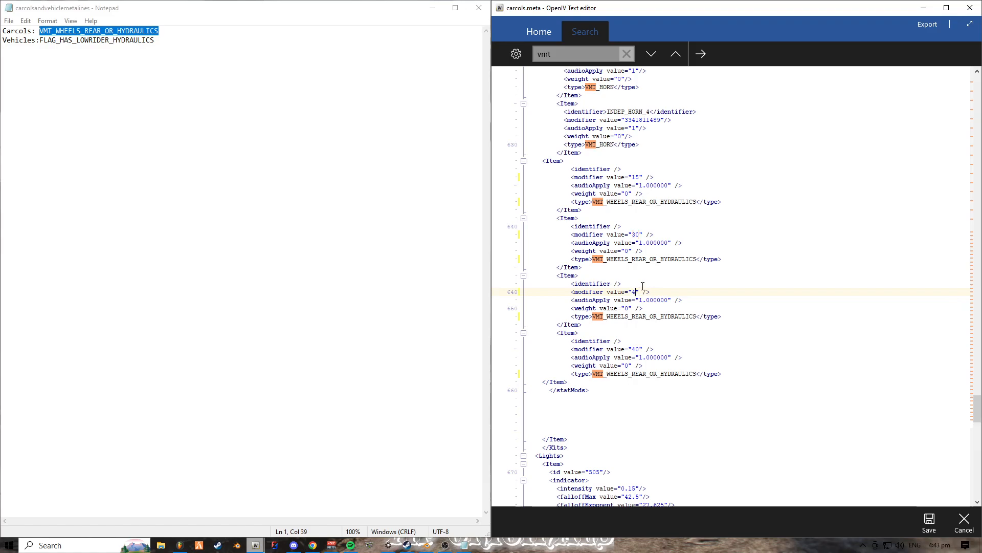
text(5)
double_click(639, 349)
text(60)
- Review the modifier values of the four hydraulics items at the end of the statMods section
click(636, 177)
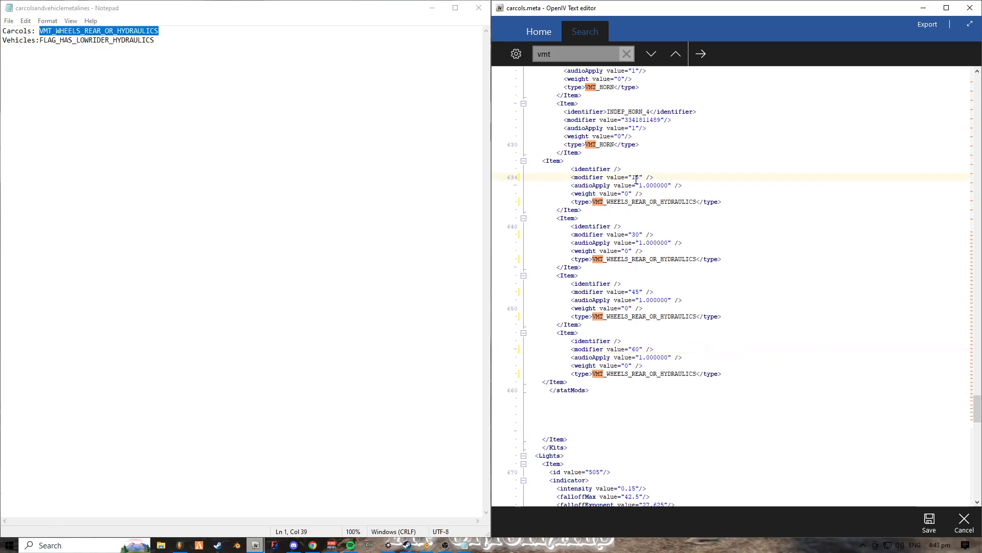
click(634, 234)
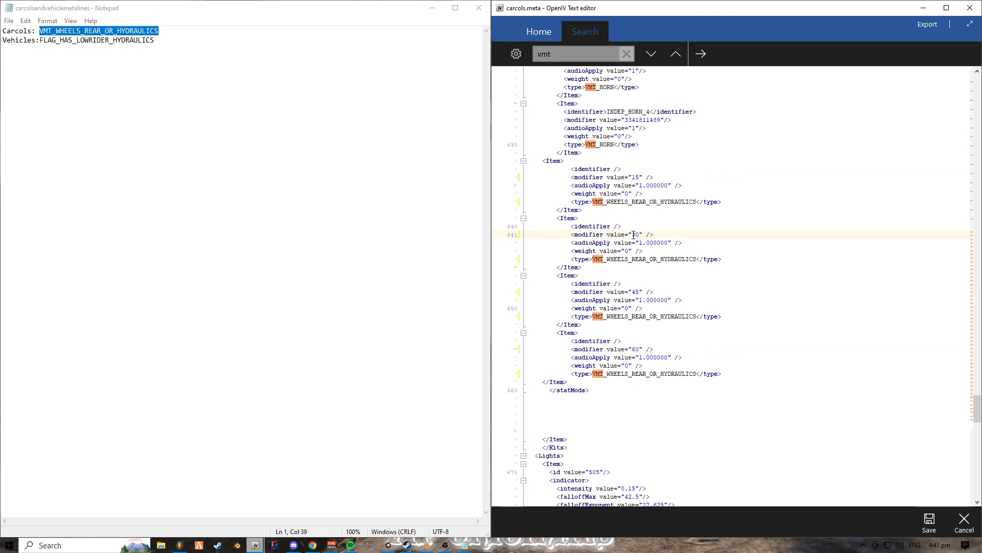
click(636, 292)
click(638, 349)
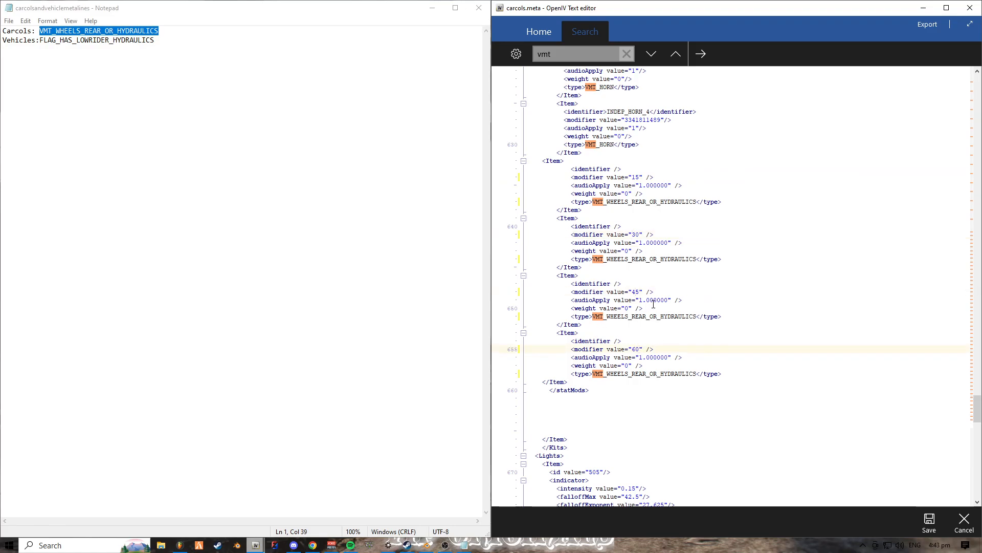
scroll(653, 304, up, 1)
click(641, 218)
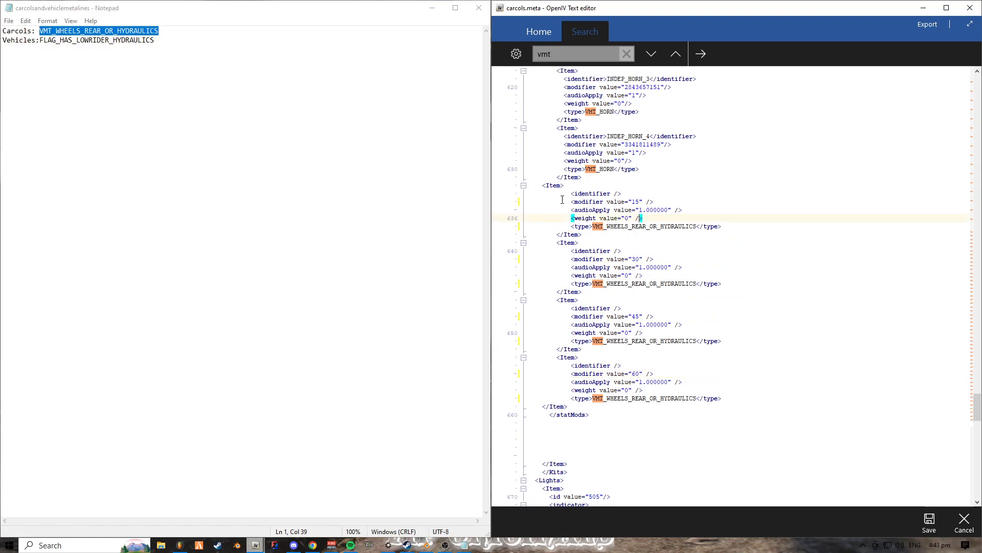
drag(534, 205, 654, 199)
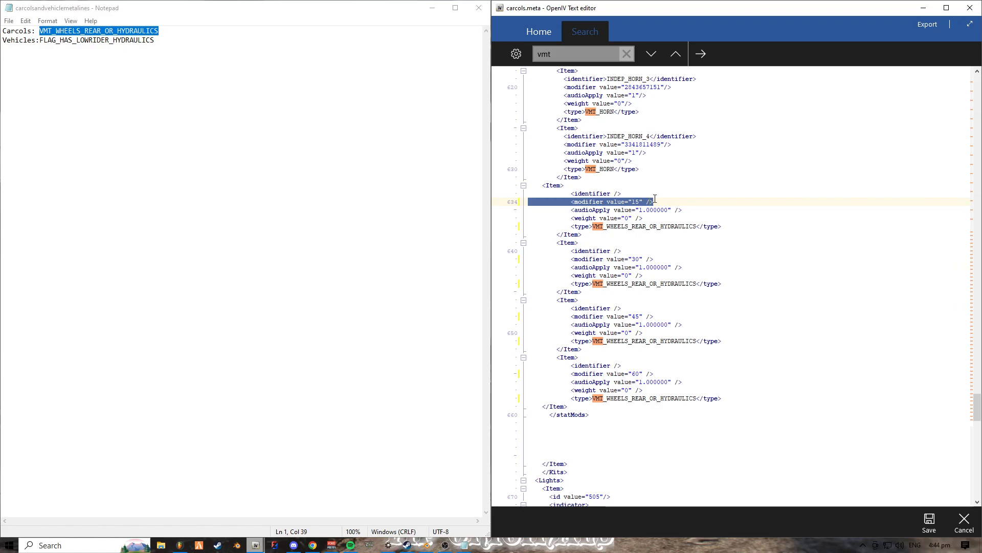
click(649, 203)
double_click(634, 202)
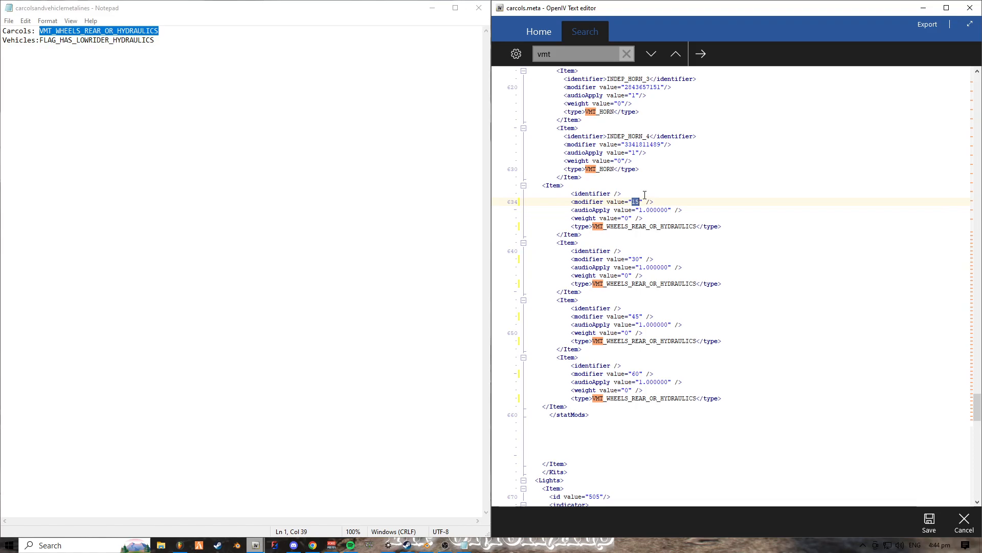
scroll(617, 343, down, 3)
scroll(616, 358, up, 3)
click(639, 260)
drag(626, 201, 647, 378)
click(646, 373)
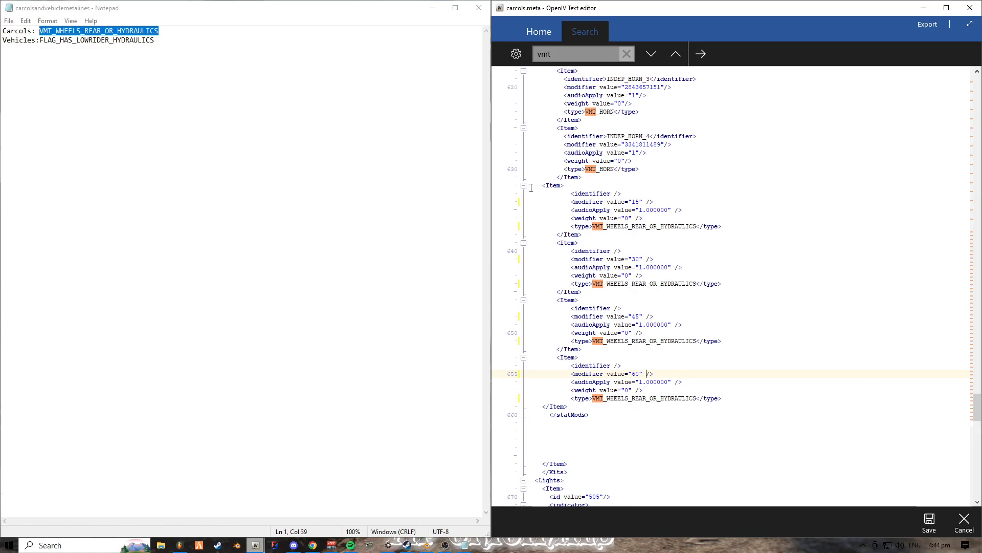
drag(530, 188, 555, 194)
click(587, 202)
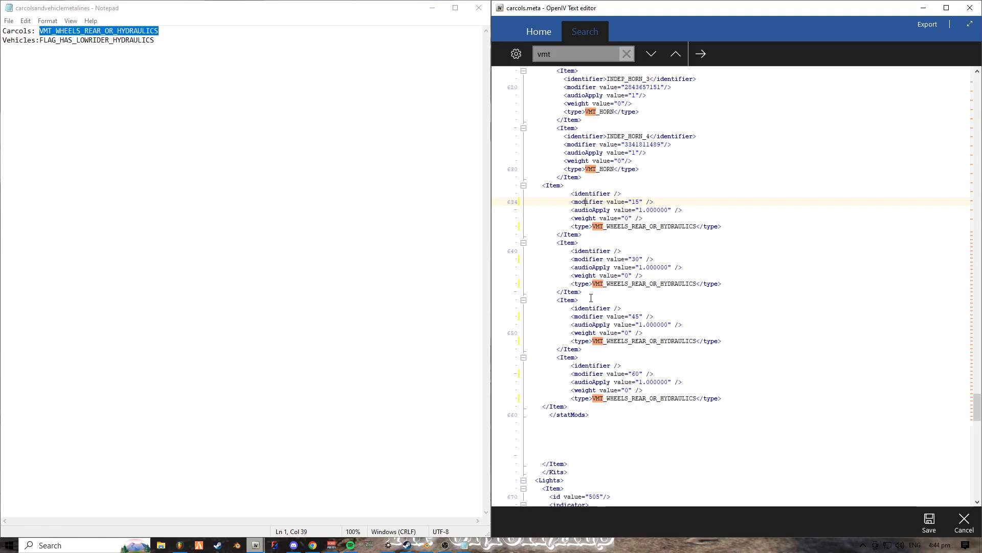
scroll(591, 296, down, 1)
scroll(587, 296, up, 2)
scroll(586, 296, down, 1)
double_click(636, 202)
- Check the id entry under Lights below the kit and save carcols.meta
scroll(803, 445, down, 8)
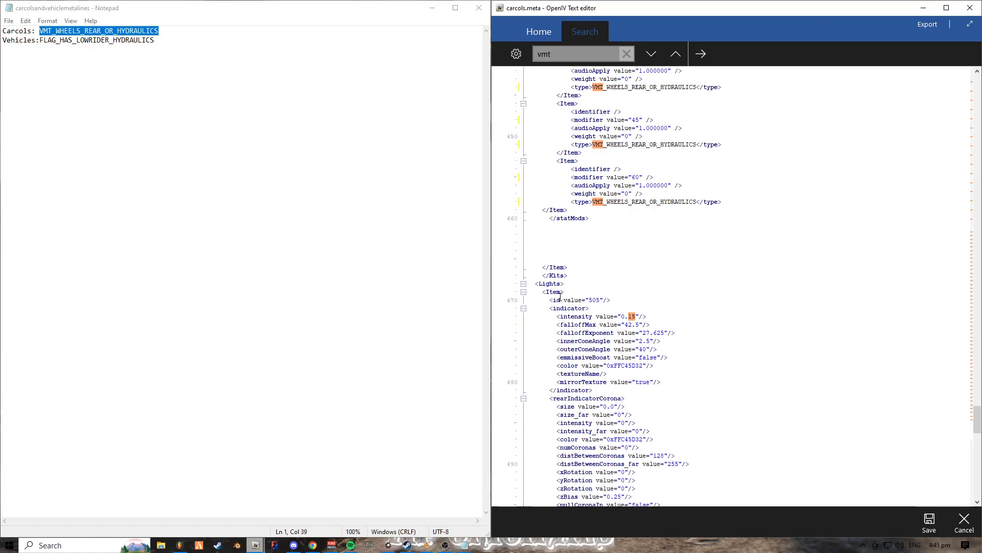
drag(544, 300, 601, 300)
click(648, 298)
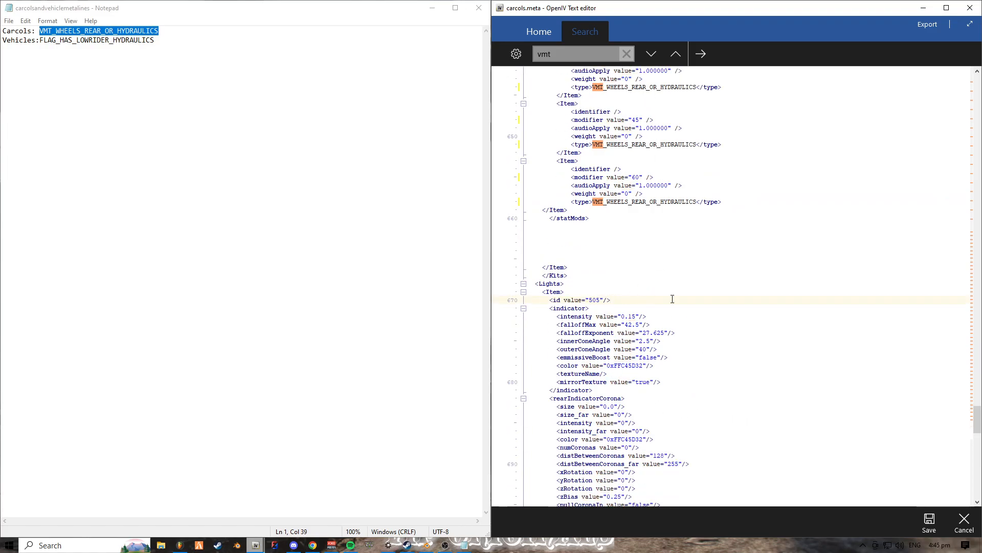
scroll(663, 261, up, 6)
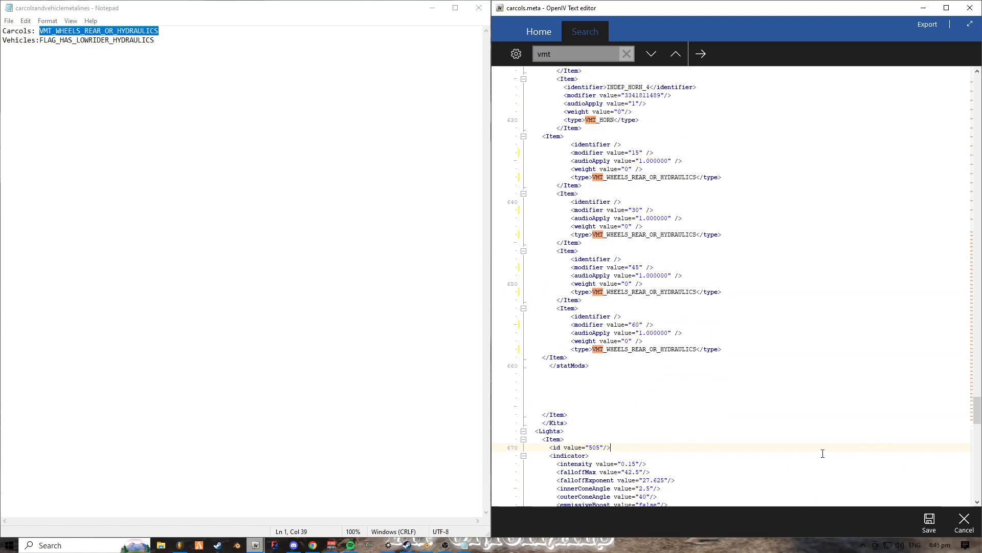
click(929, 521)
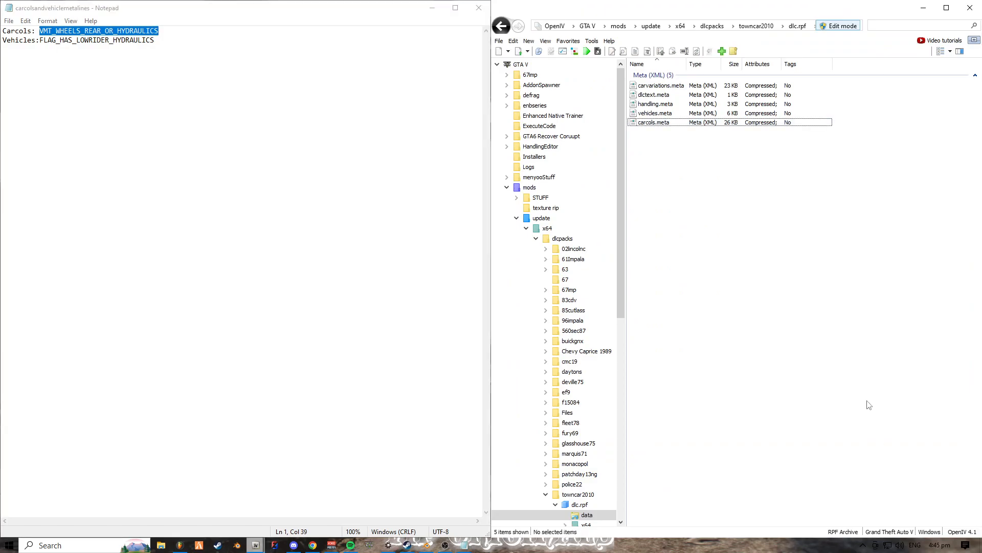
- Open towncar2010's vehicles.meta for editing and search it for flags
right_click(674, 113)
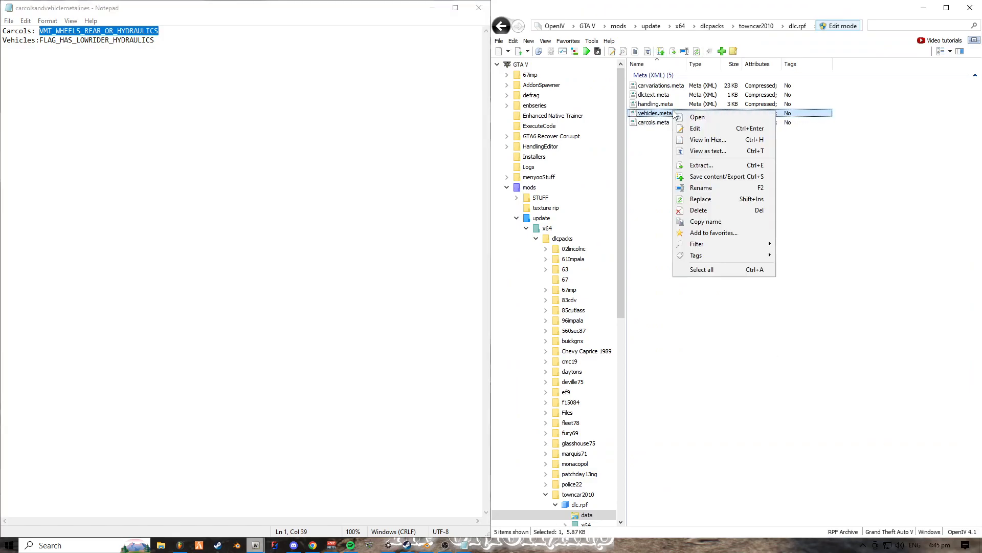
click(691, 129)
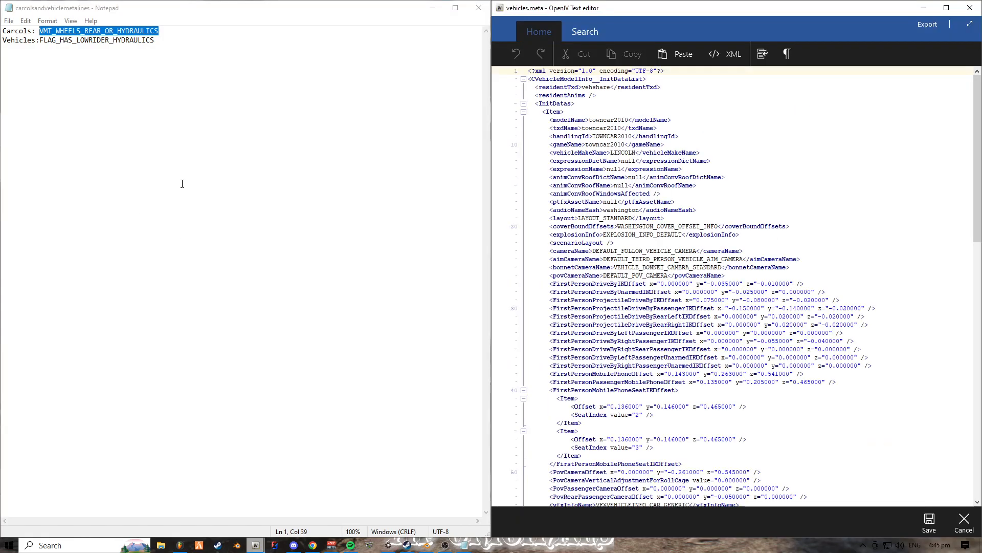
click(212, 151)
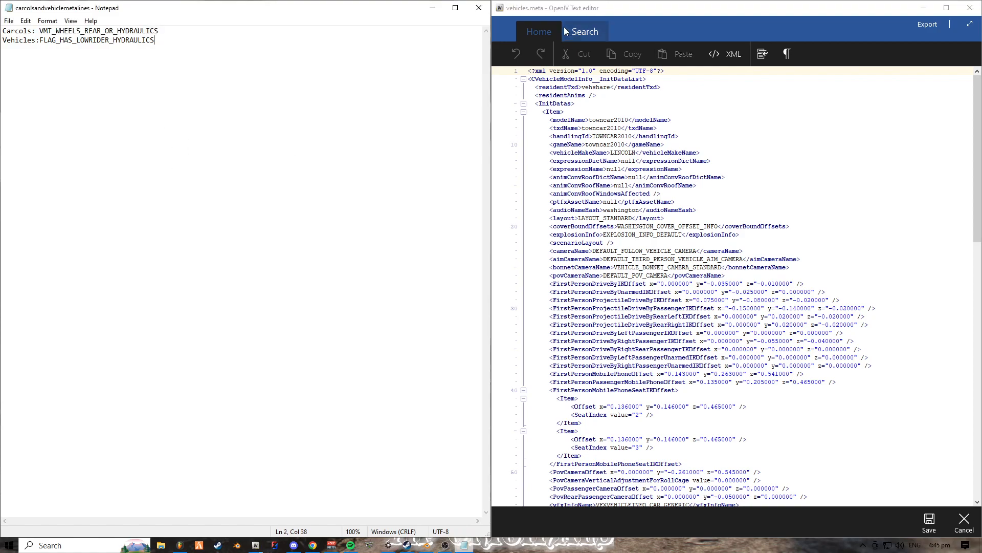
click(591, 33)
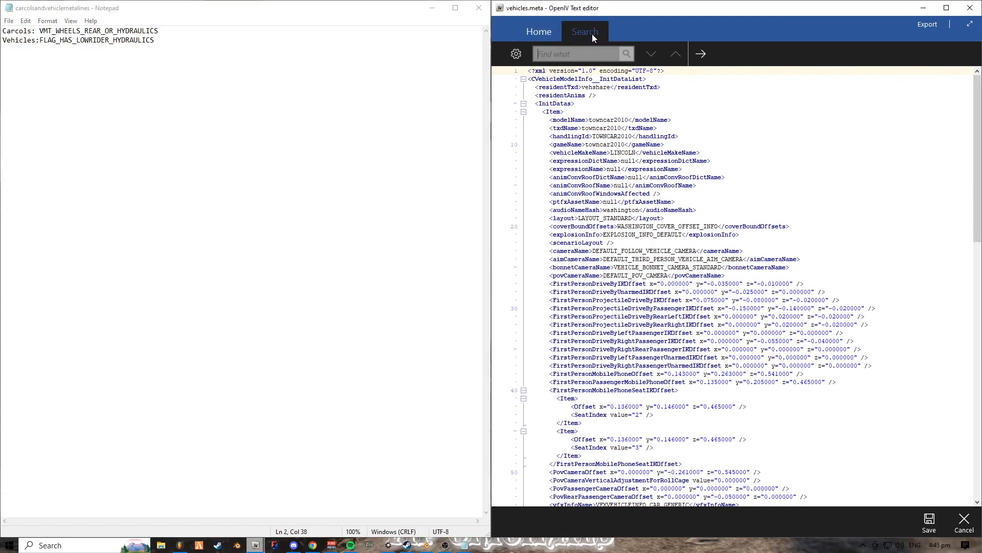
text(flags)
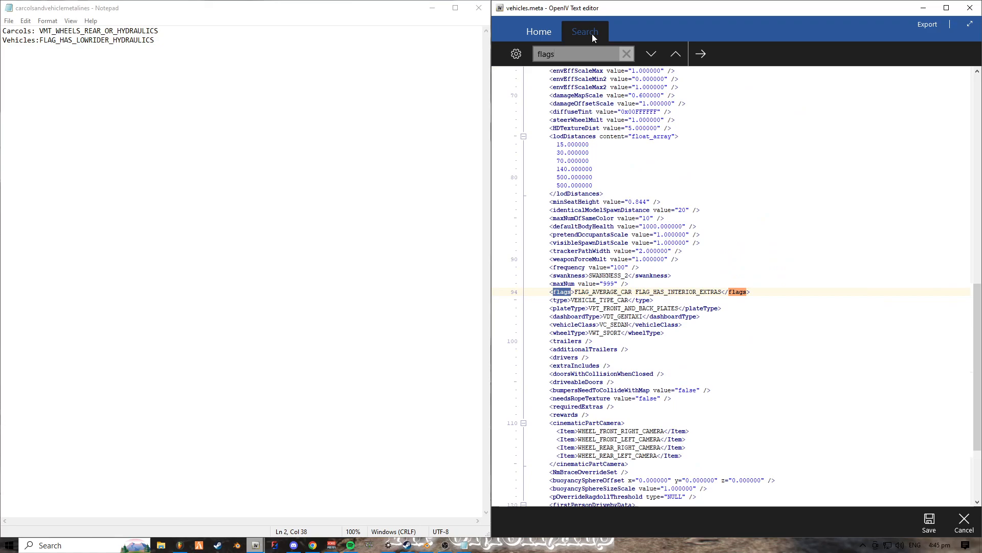
- Add a space after FLAG_HAS_INTERIOR_EXTRAS in the flags line, before the closing tag
drag(549, 292, 779, 293)
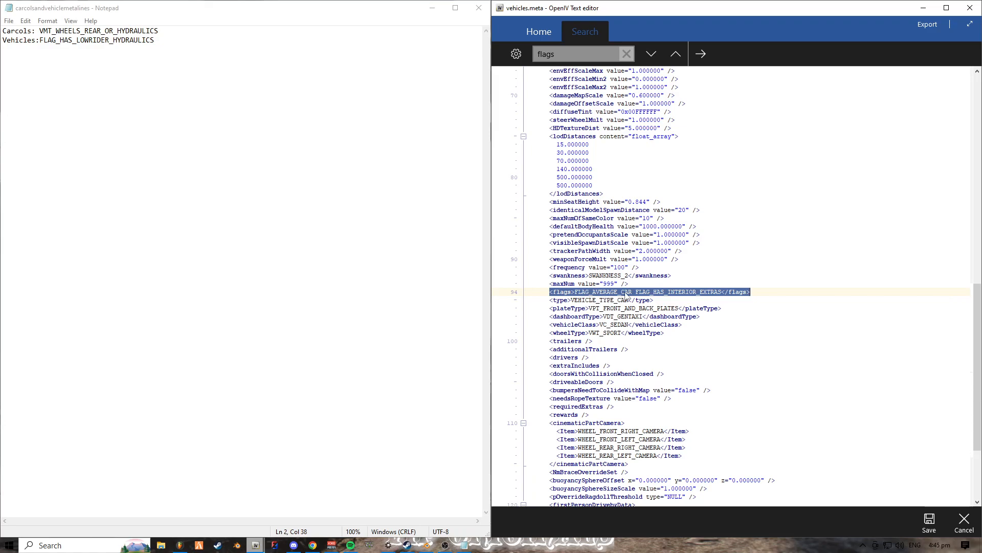
click(723, 292)
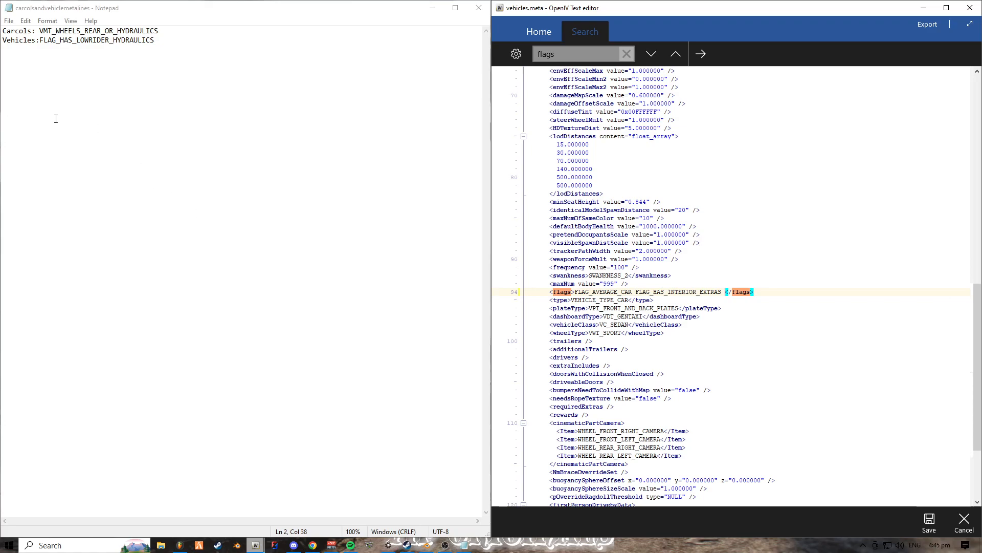
click(56, 40)
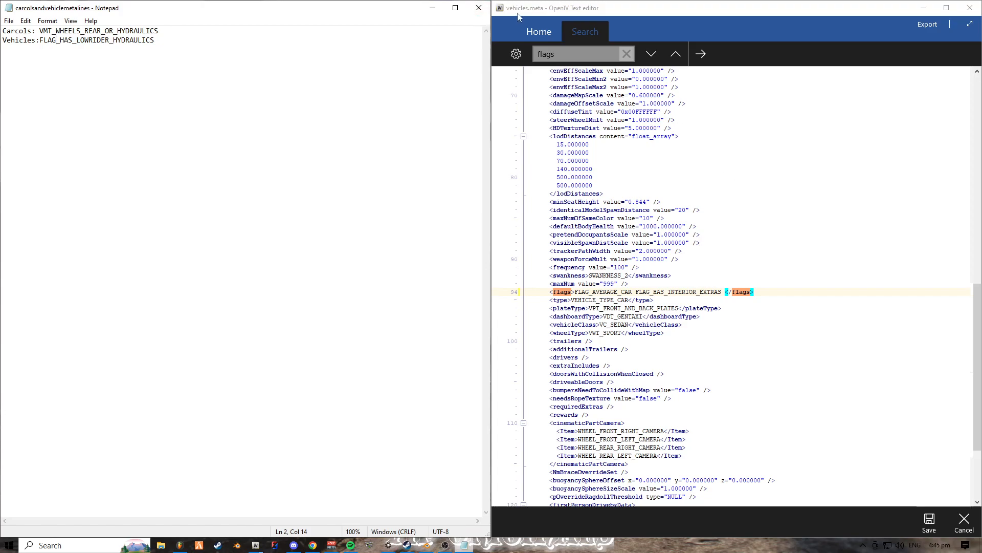
- Look through the vehicles.meta entries from the model name down to the swankness and flags lines
scroll(597, 229, down, 1)
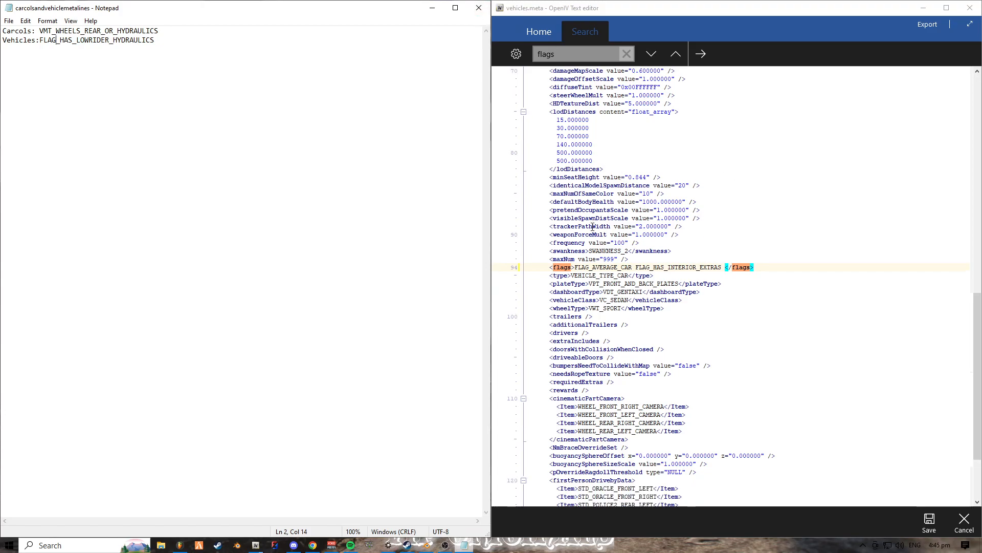
drag(550, 194, 654, 194)
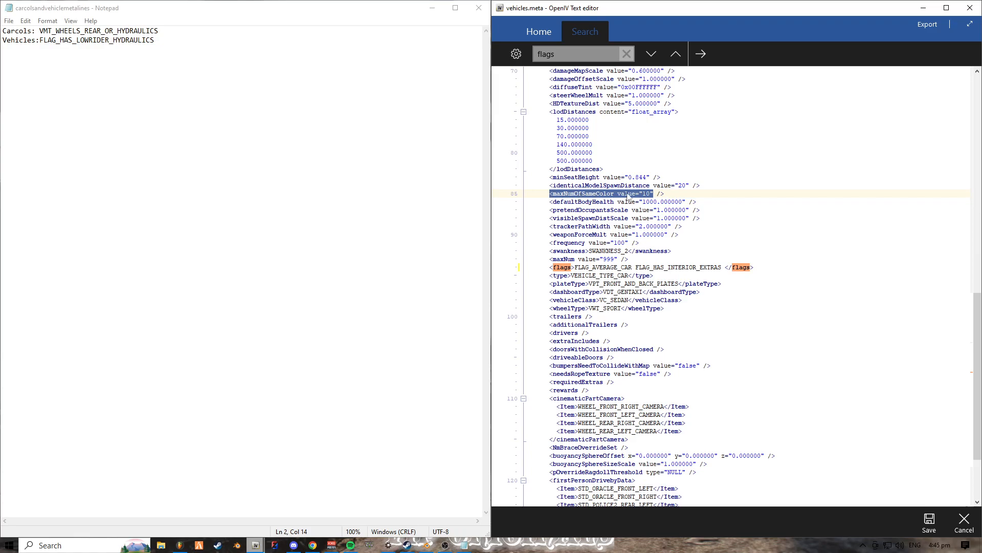
scroll(647, 200, down, 4)
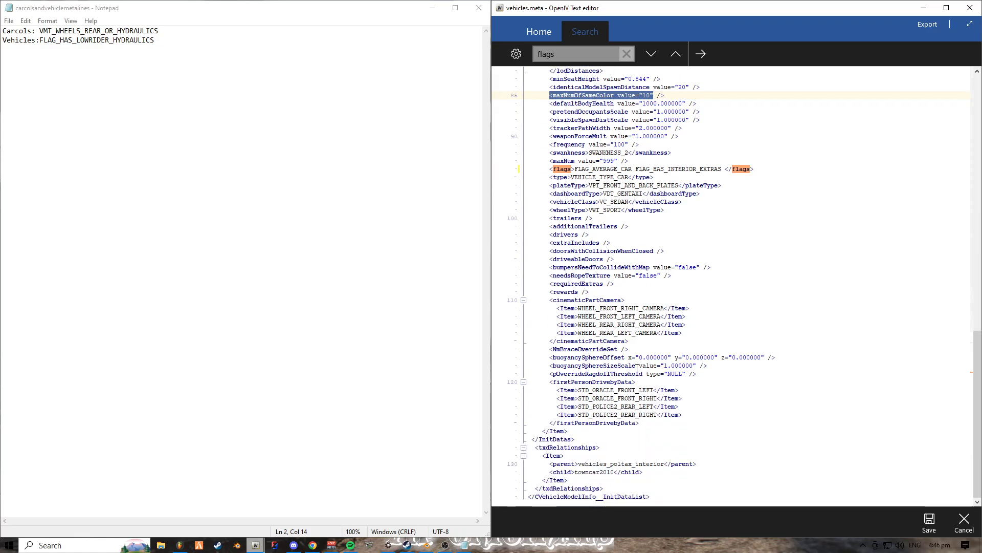
scroll(644, 345, up, 20)
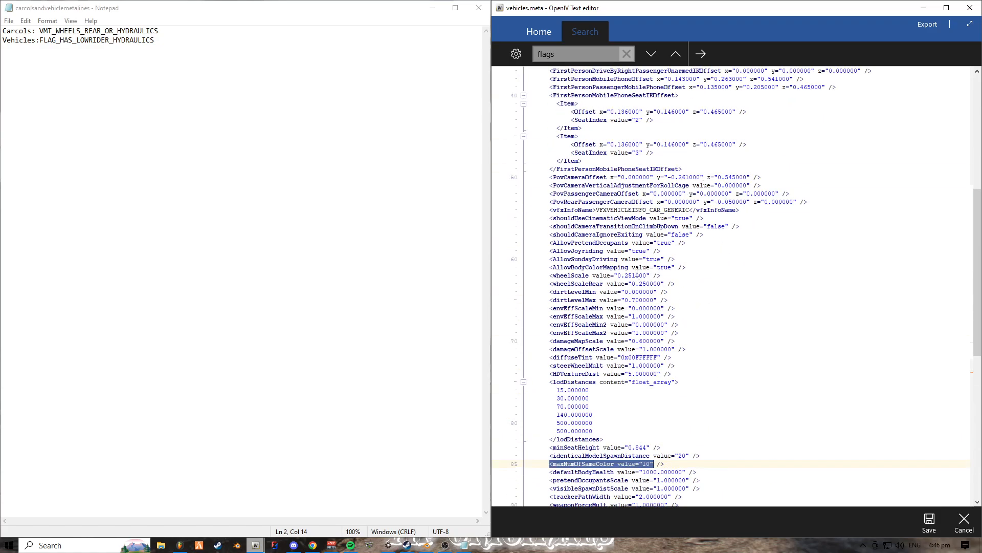
scroll(639, 263, up, 1)
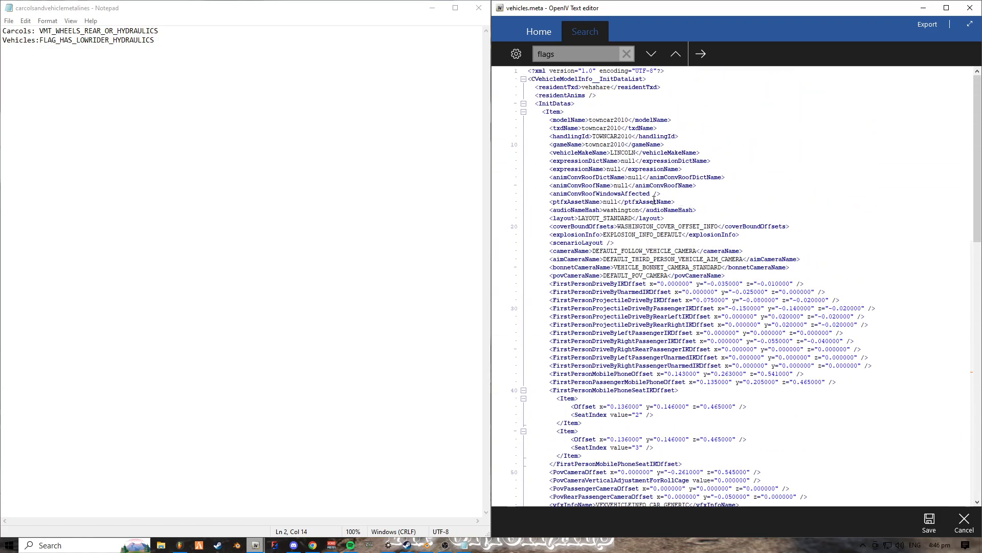
drag(603, 226, 615, 225)
scroll(624, 227, down, 8)
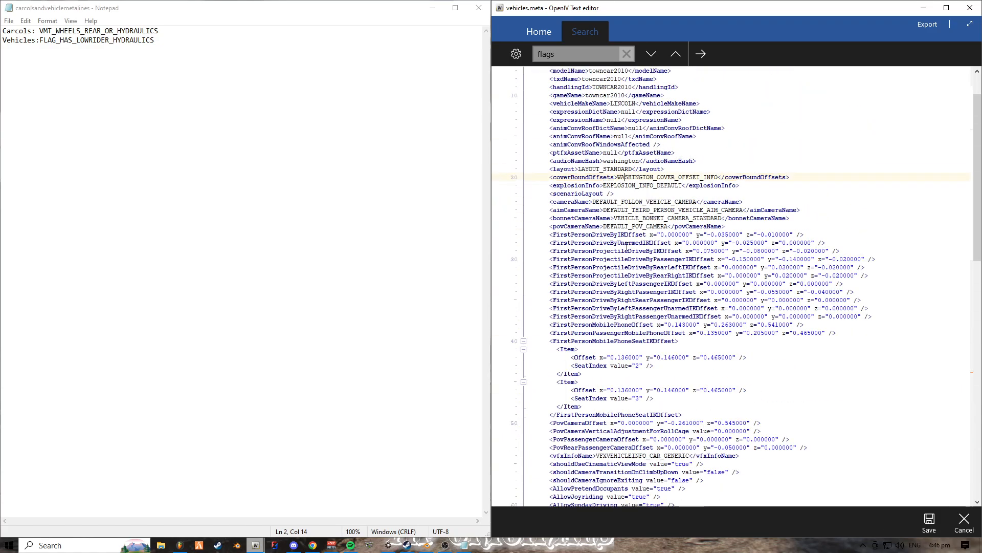
scroll(622, 244, down, 8)
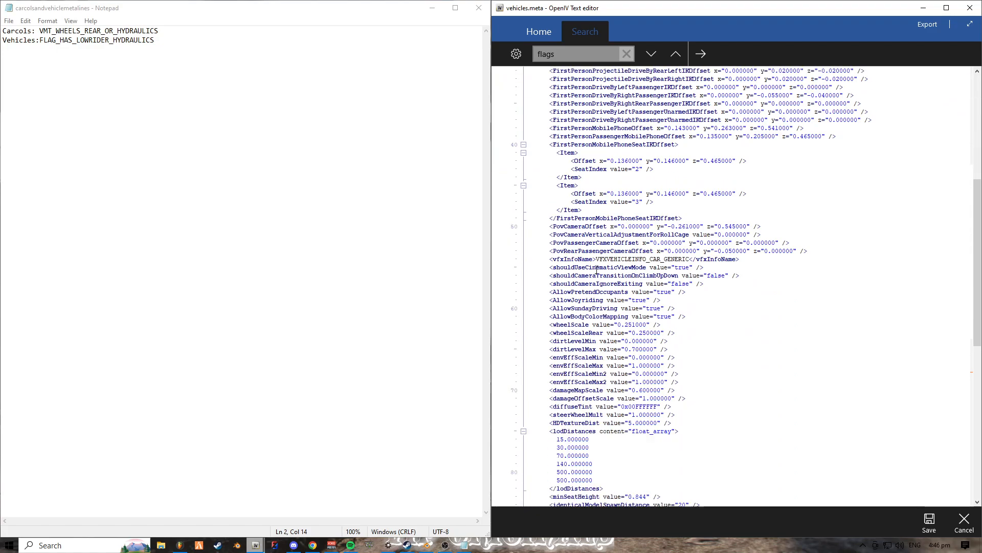
scroll(593, 271, down, 5)
scroll(598, 263, down, 2)
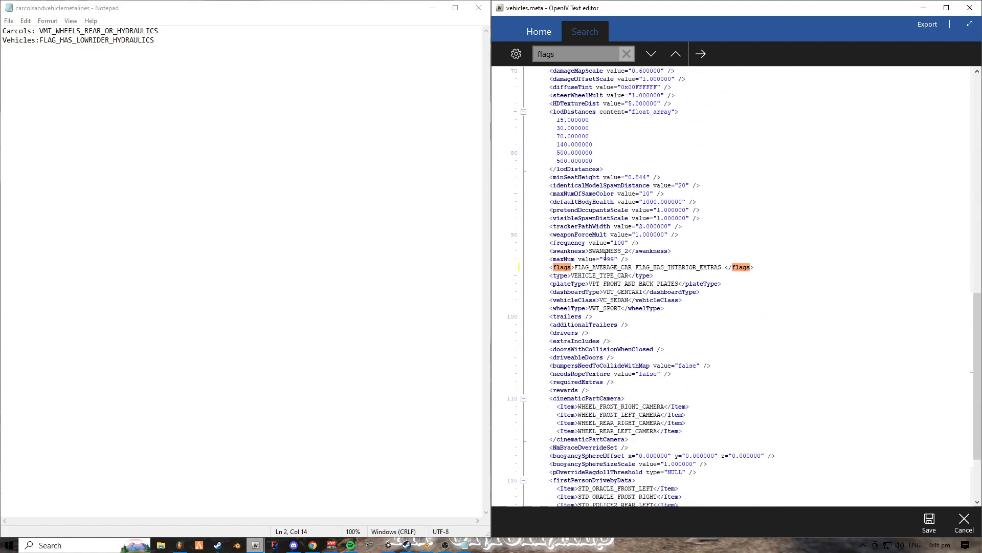
scroll(605, 262, down, 1)
double_click(625, 226)
click(650, 210)
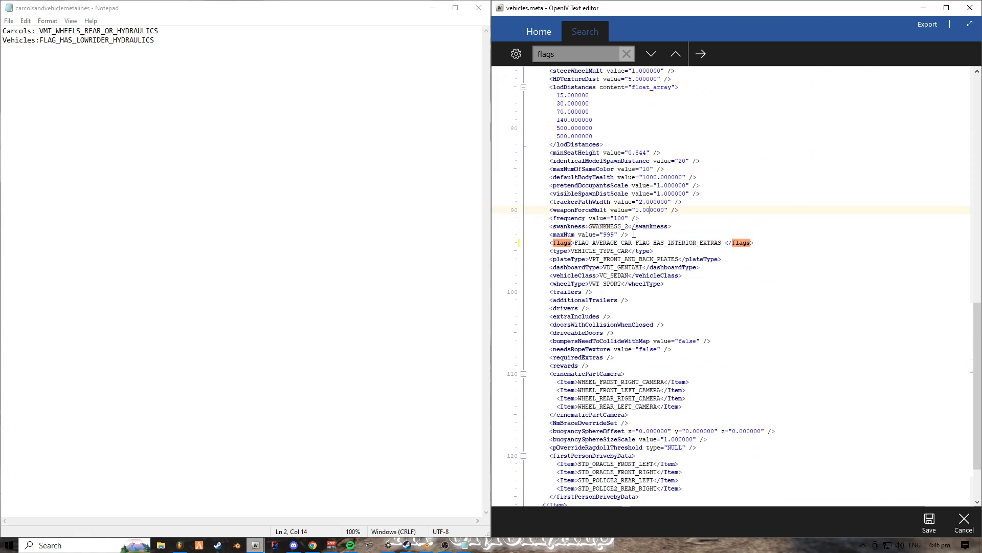
double_click(626, 227)
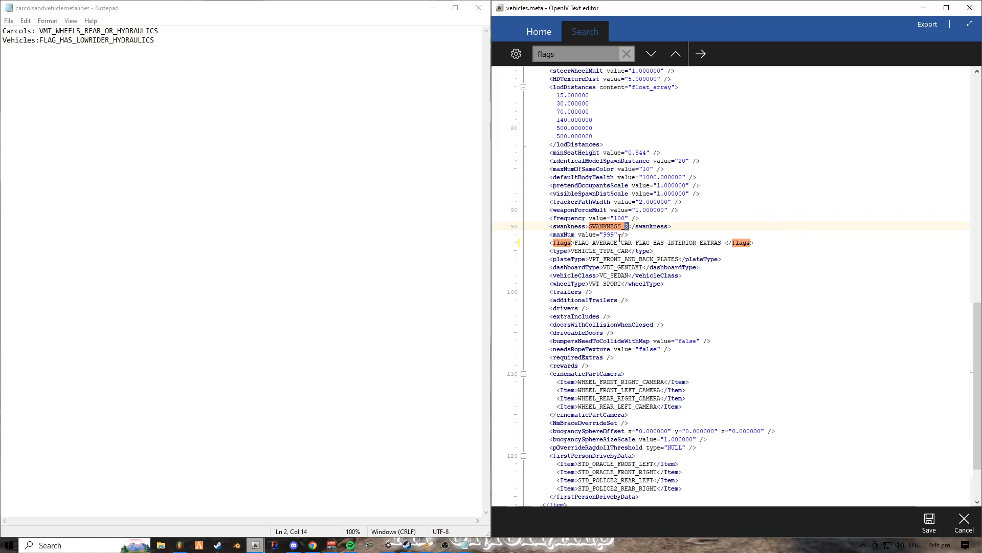
- Copy FLAG_HAS_LOWRIDER_HYDRAULICS from the Notepad notes and paste it after FLAG_HAS_INTERIOR_EXTRAS in the vehicles.meta flags line
click(277, 89)
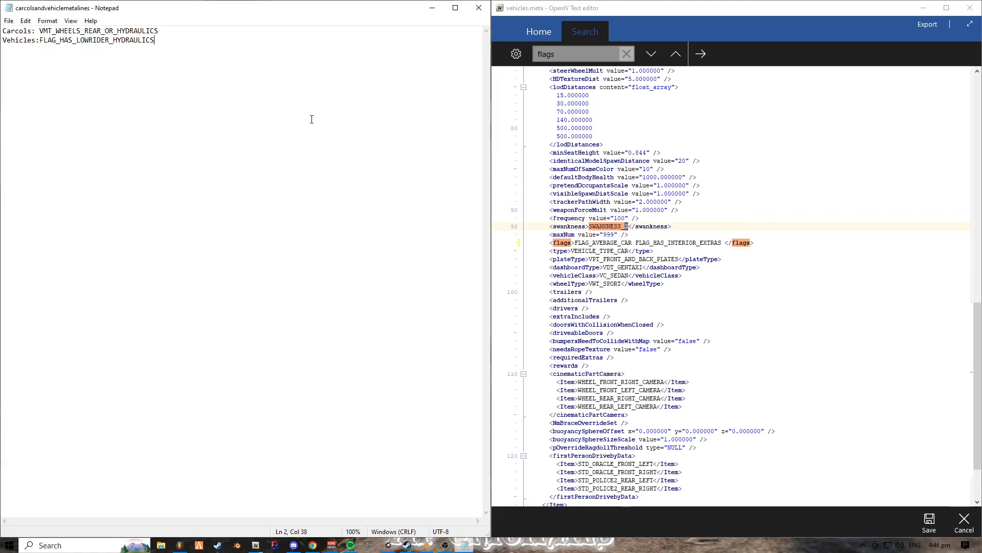
drag(40, 43, 155, 38)
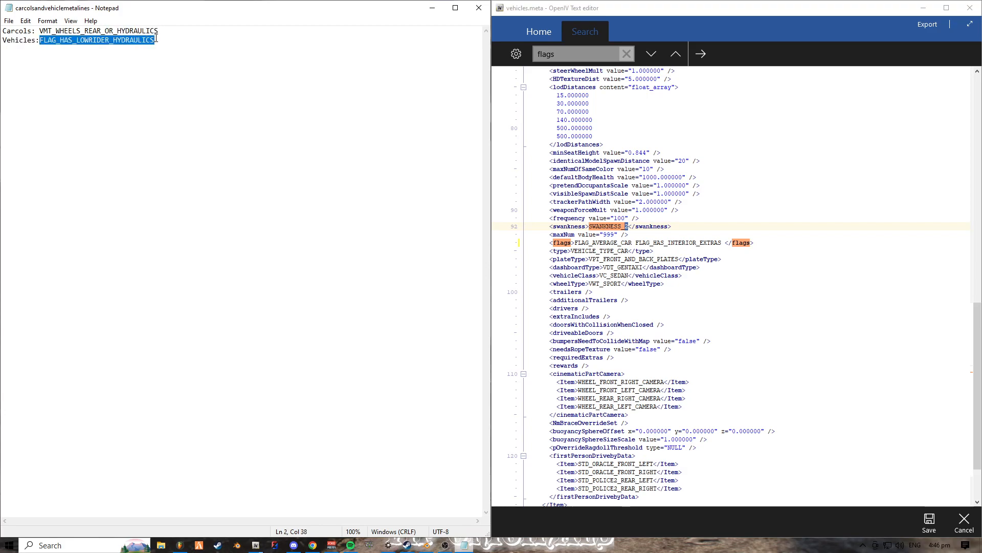
click(167, 119)
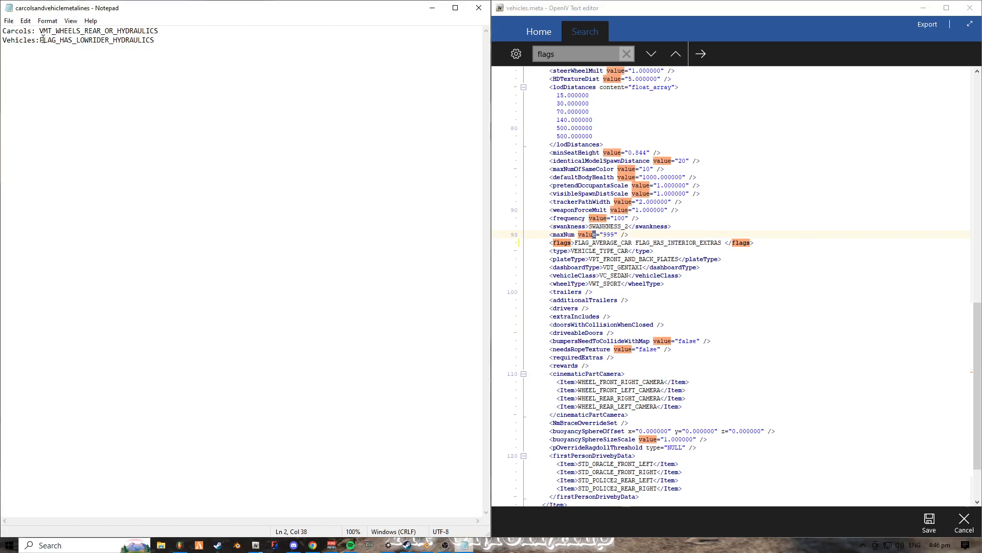
drag(40, 40, 153, 43)
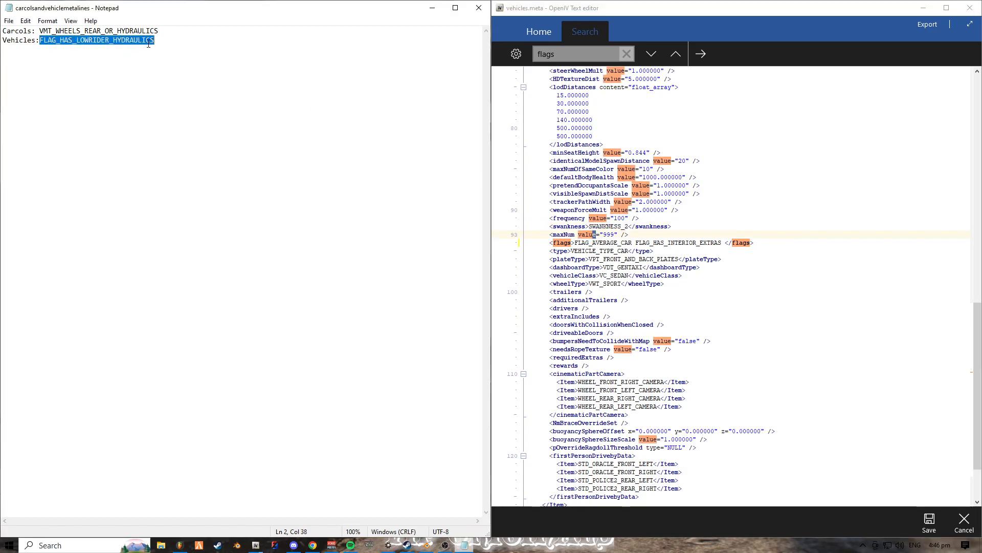
click(184, 79)
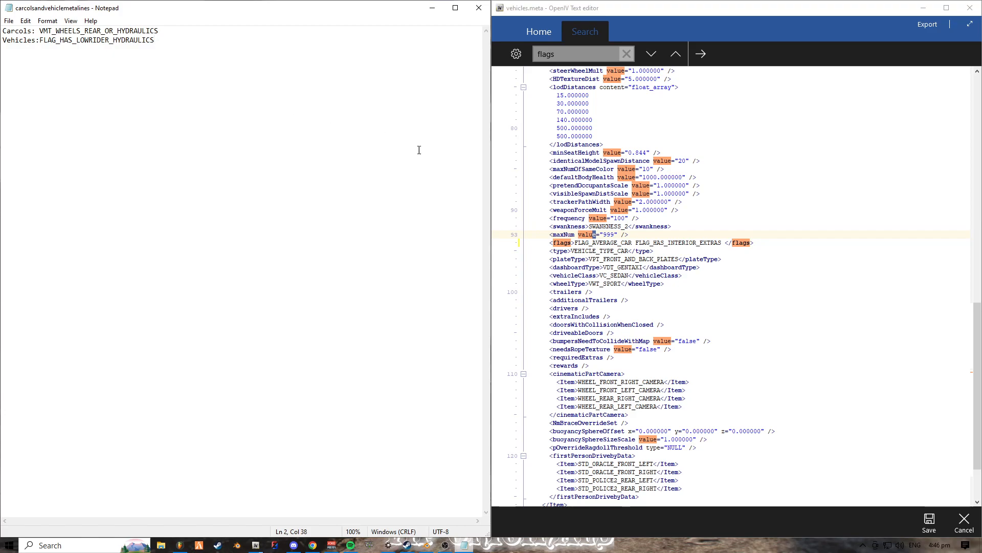
click(726, 242)
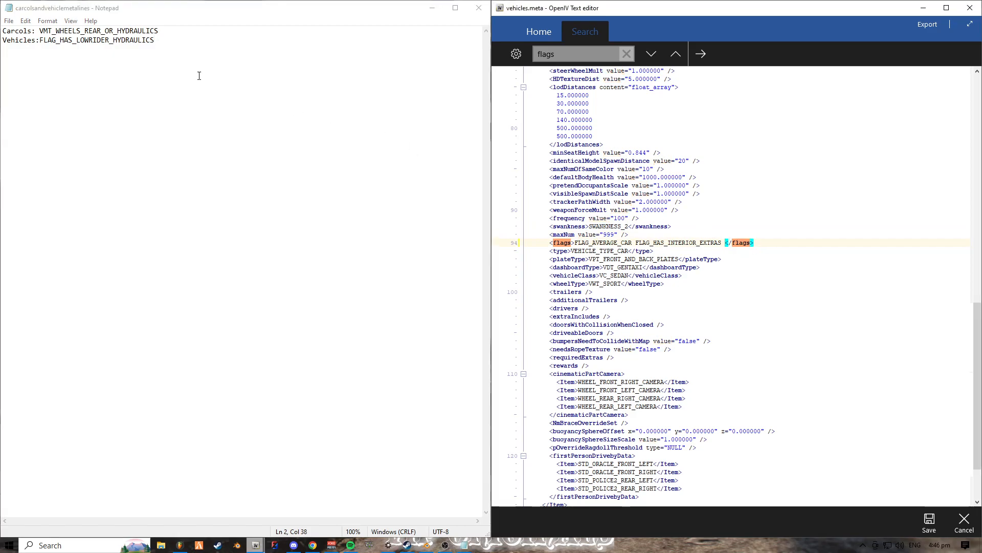
click(155, 48)
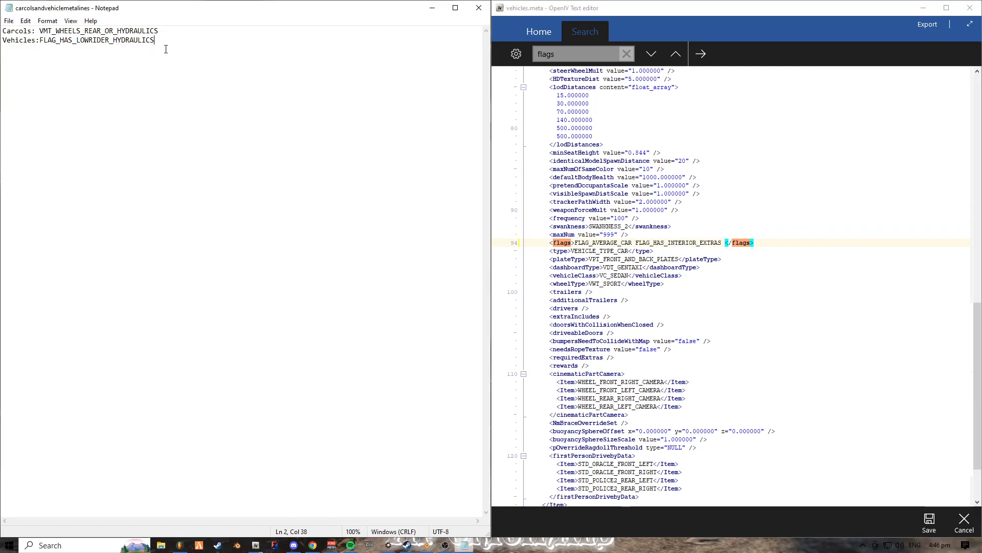
drag(165, 45, 41, 41)
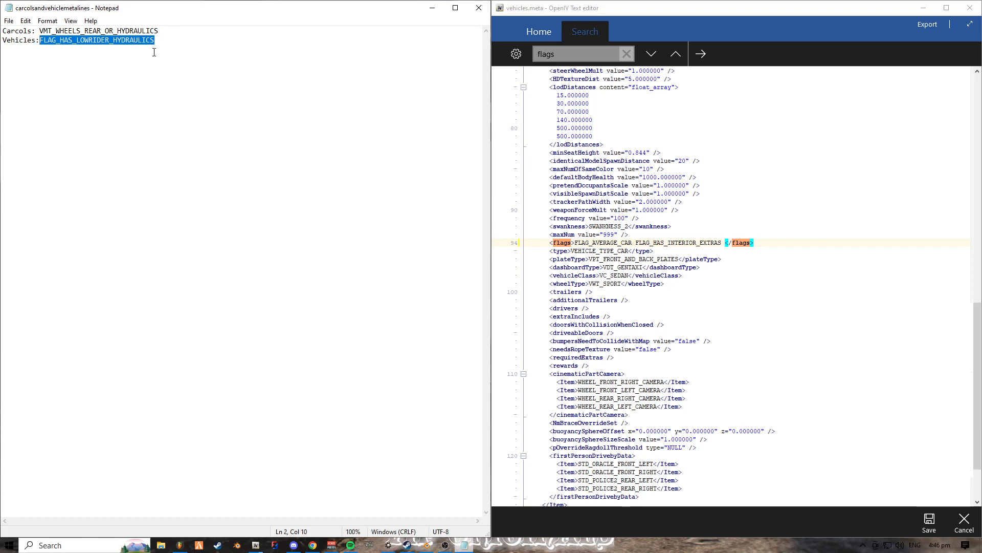
click(722, 243)
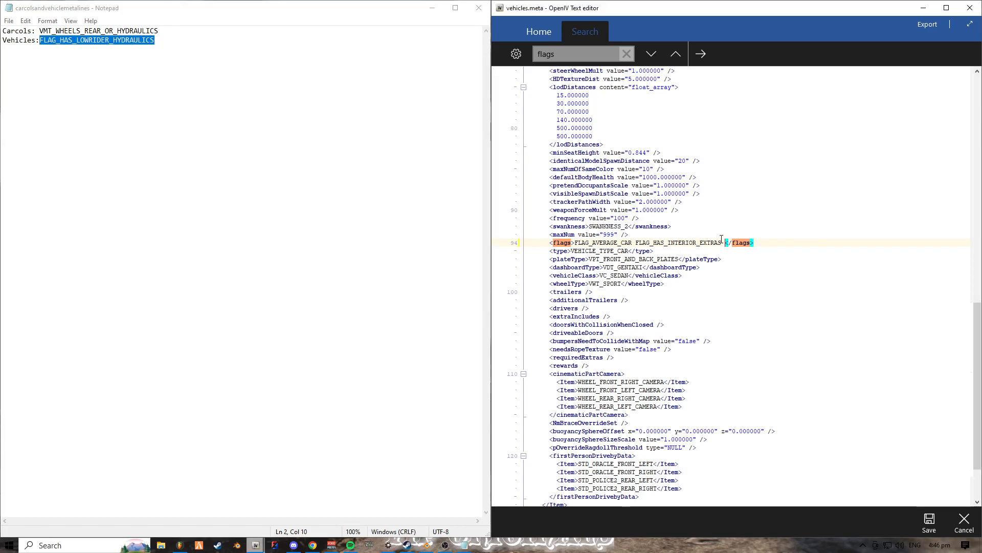
text(FLAG_HAS_LOWRIDER_HYDRAULICS)
- Review vehicles.meta from the model name down to the flags line and save the file
scroll(648, 219, up, 20)
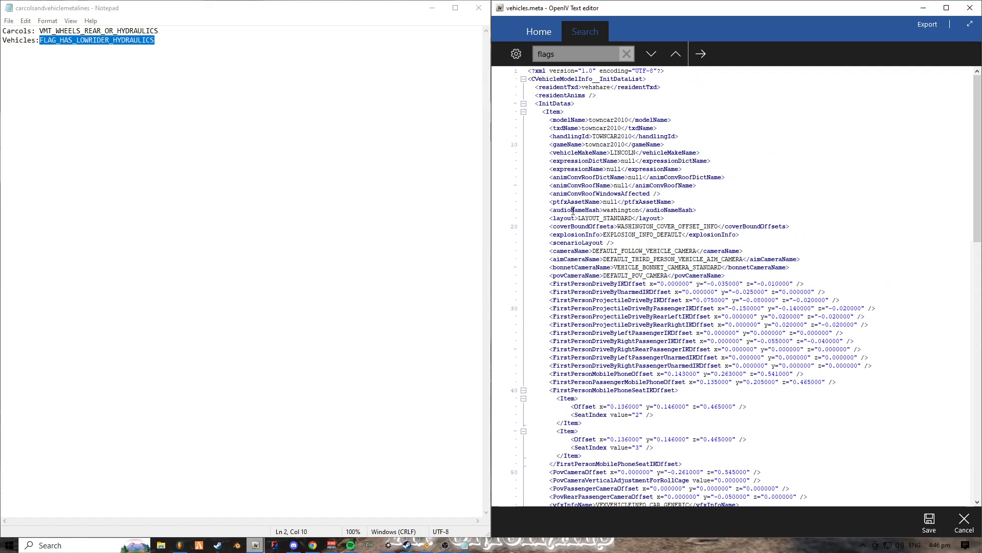
scroll(577, 214, down, 8)
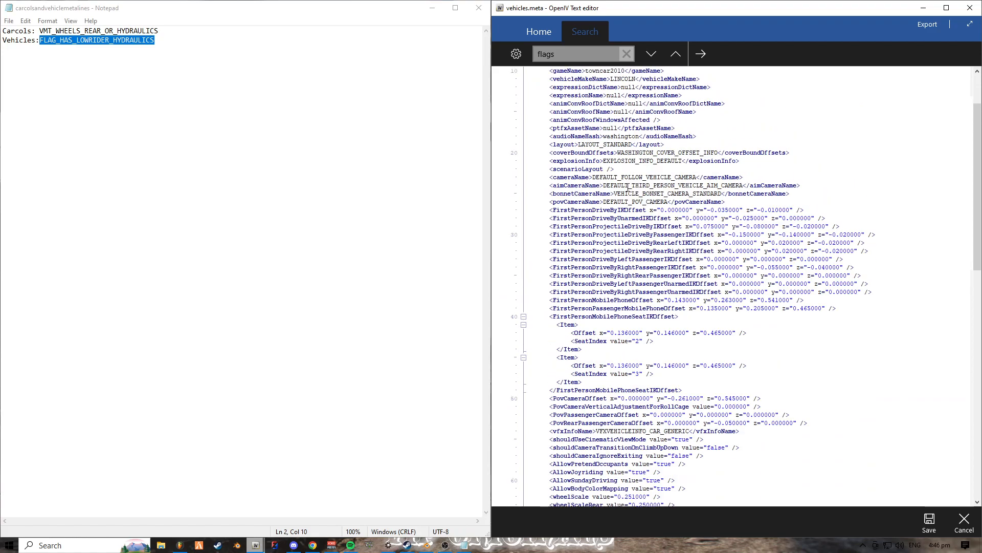
scroll(626, 178, down, 7)
scroll(572, 284, down, 3)
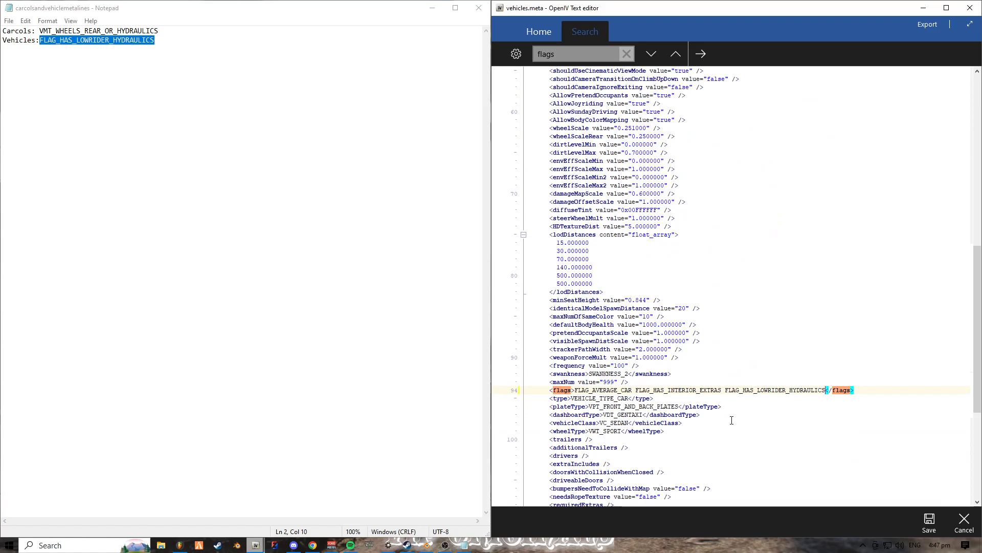
scroll(794, 431, down, 1)
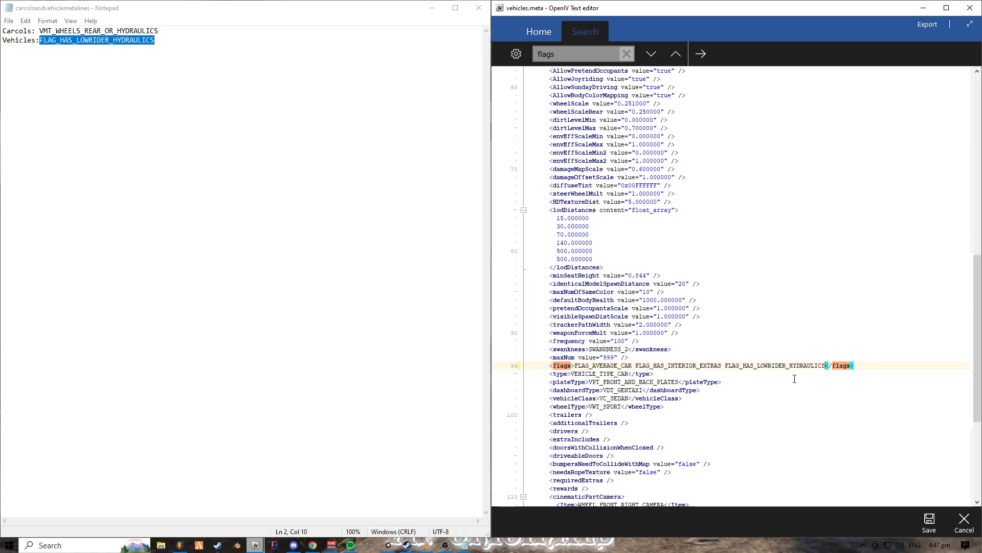
click(932, 525)
click(376, 265)
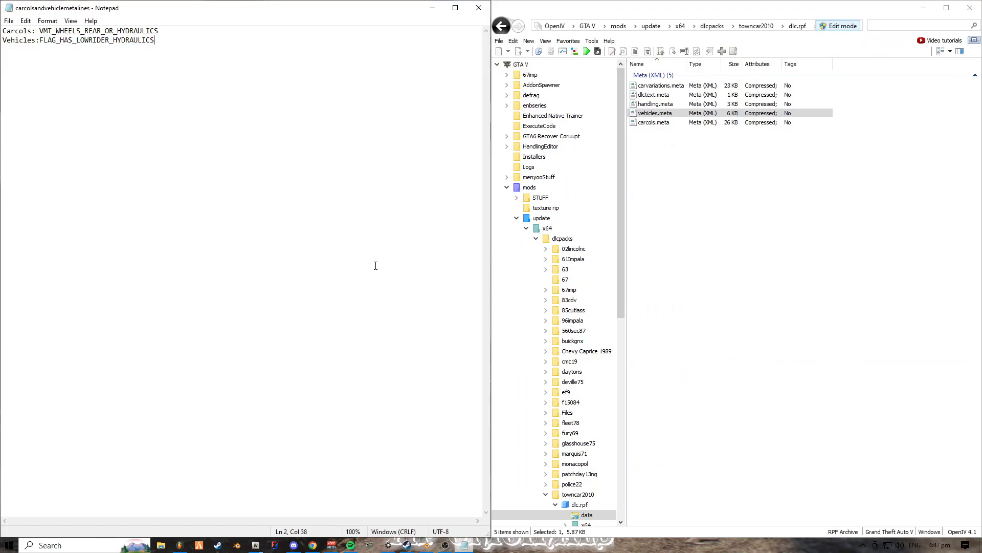
drag(252, 120, 7, 29)
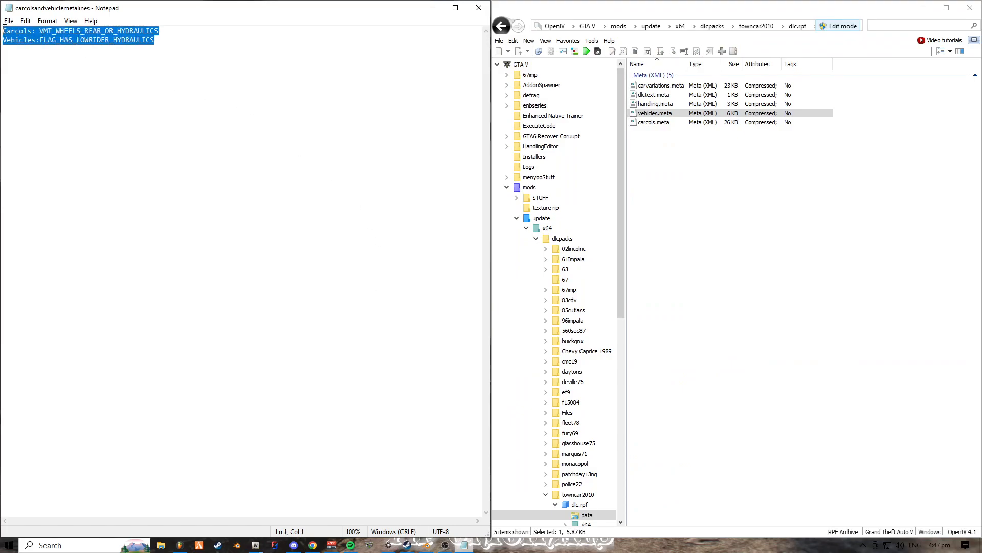
click(121, 51)
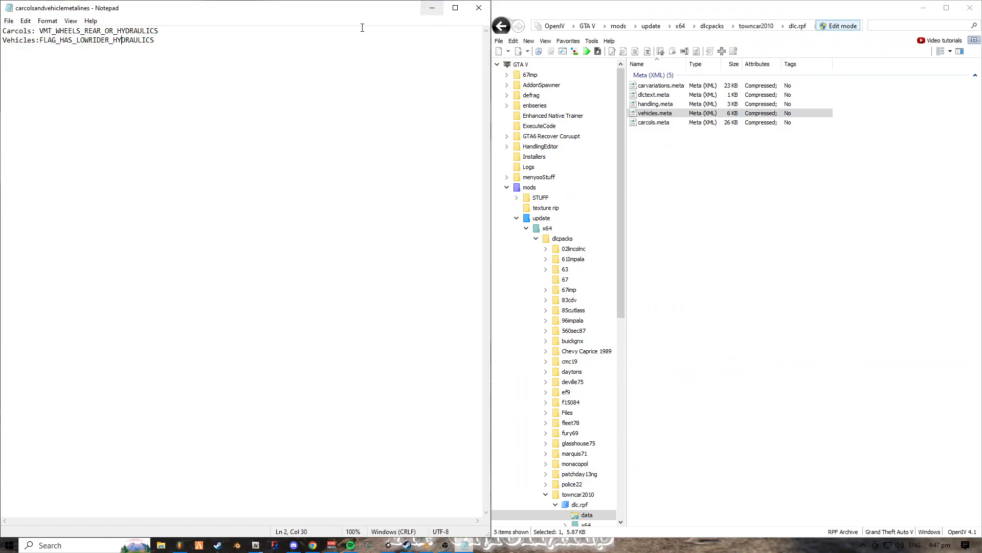
key(ctrl+a)
drag(155, 62, 3, 30)
click(90, 64)
click(641, 214)
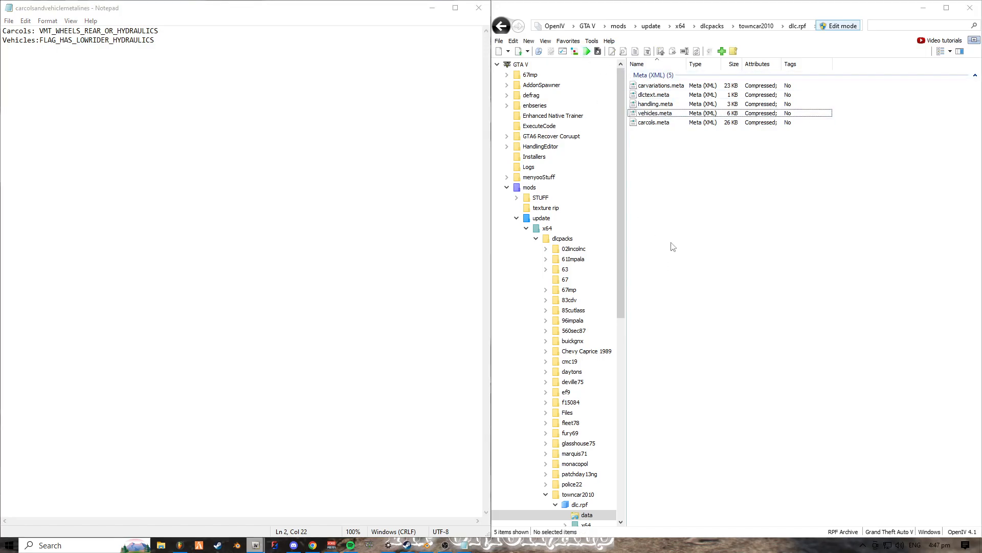
- Minimize the Notepad and OpenIV windows to bring up the Rockstar Games launcher
click(433, 8)
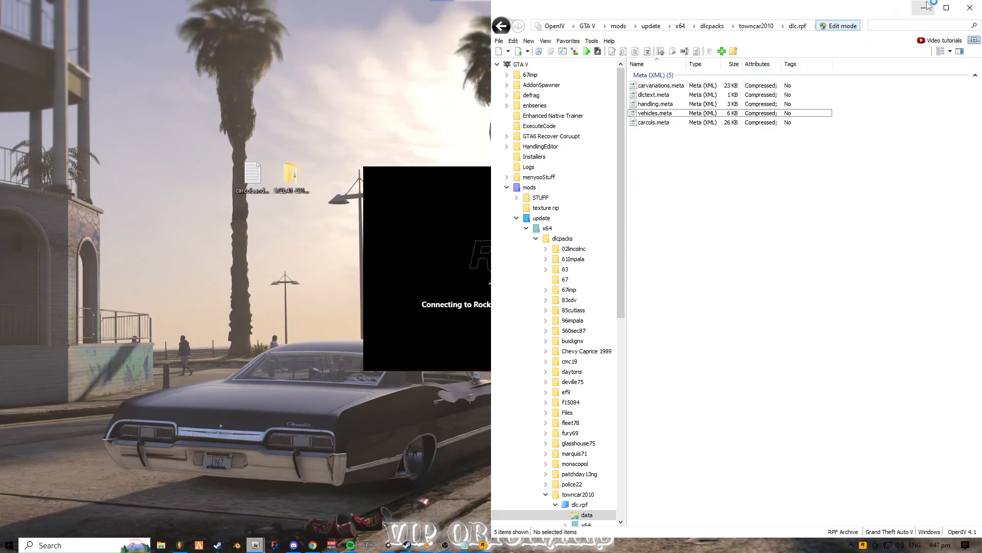
click(924, 7)
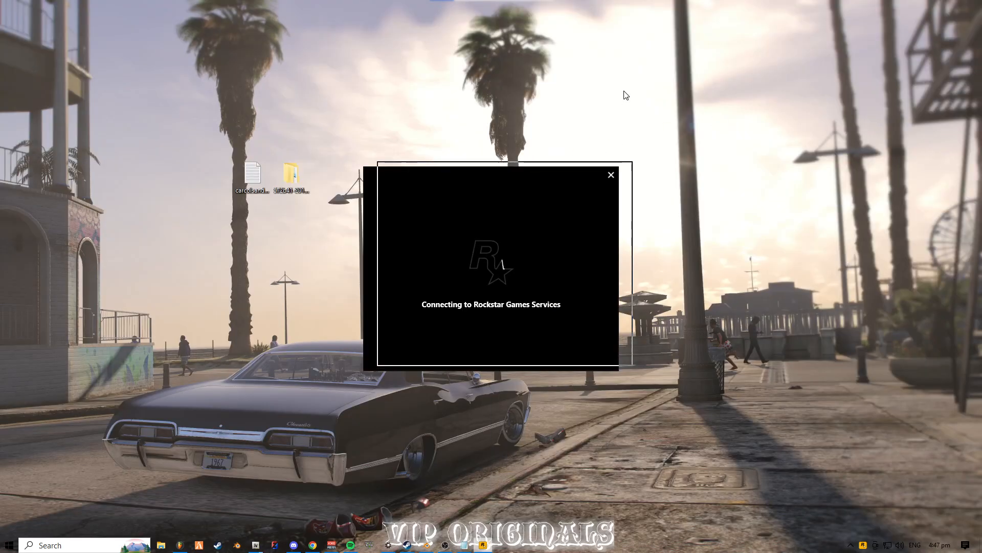
click(366, 232)
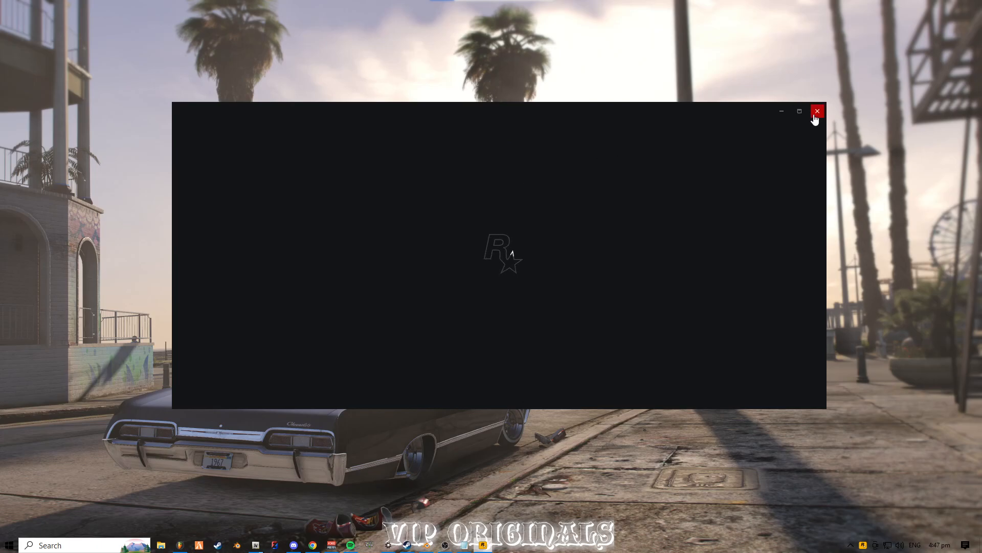
- Switch to OpenIV and browse to the common/data folder of update.rpf inside mods/update
mouse_move(256, 545)
click(268, 463)
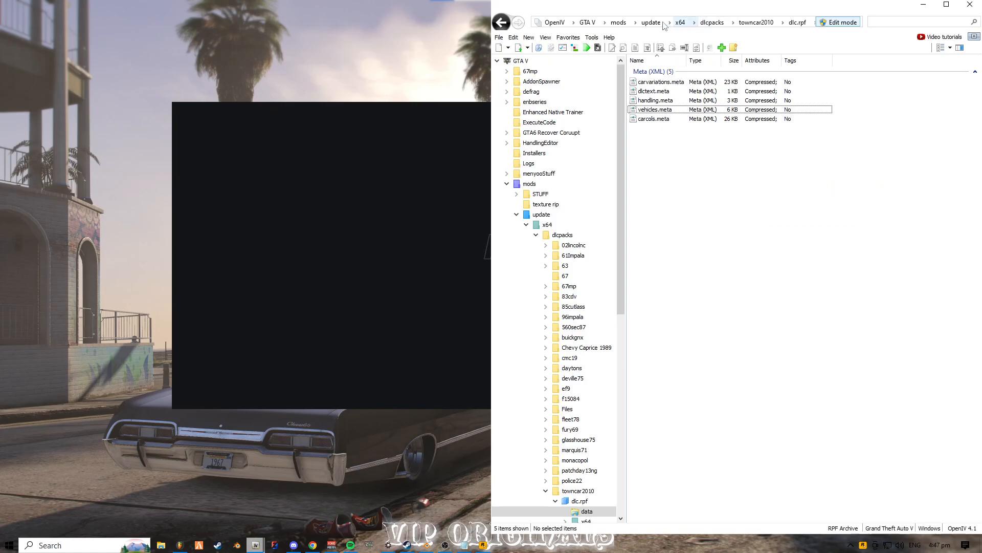
click(591, 23)
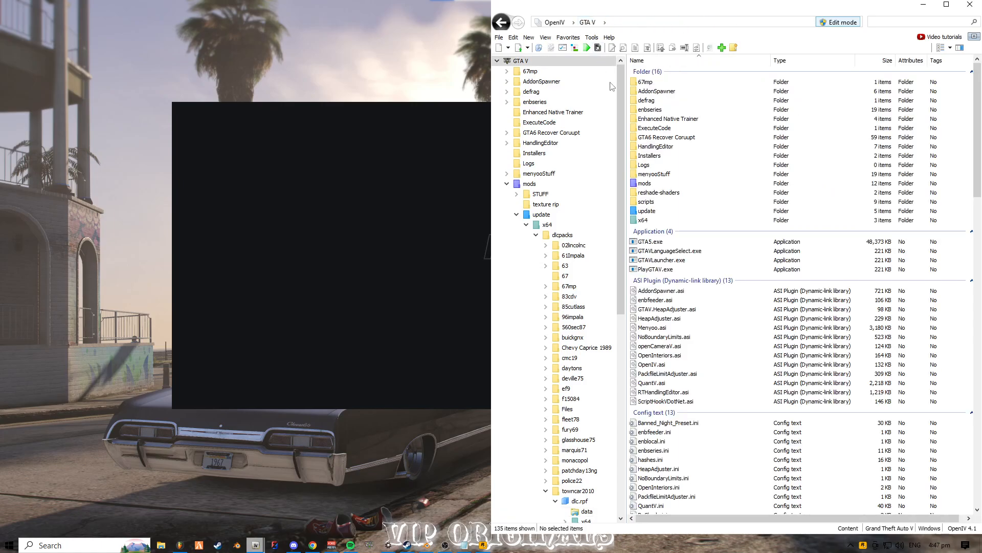
double_click(652, 185)
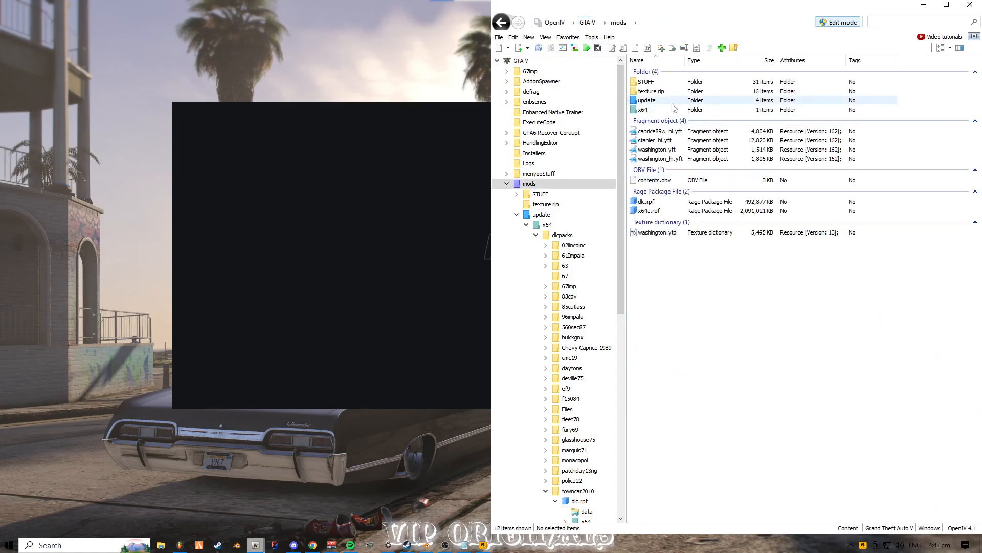
double_click(647, 100)
key(BackSpace)
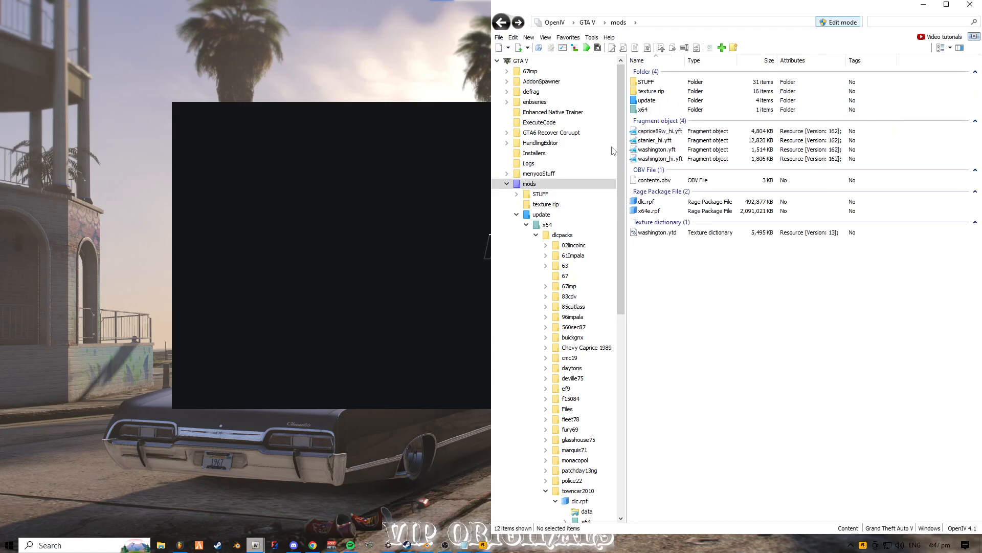
double_click(646, 202)
key(BackSpace)
double_click(646, 100)
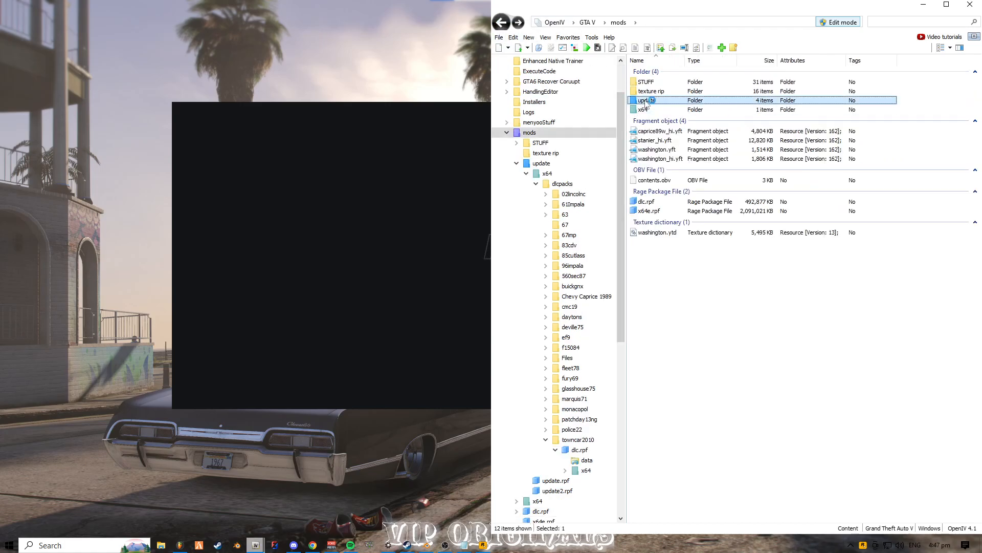
double_click(647, 123)
double_click(648, 82)
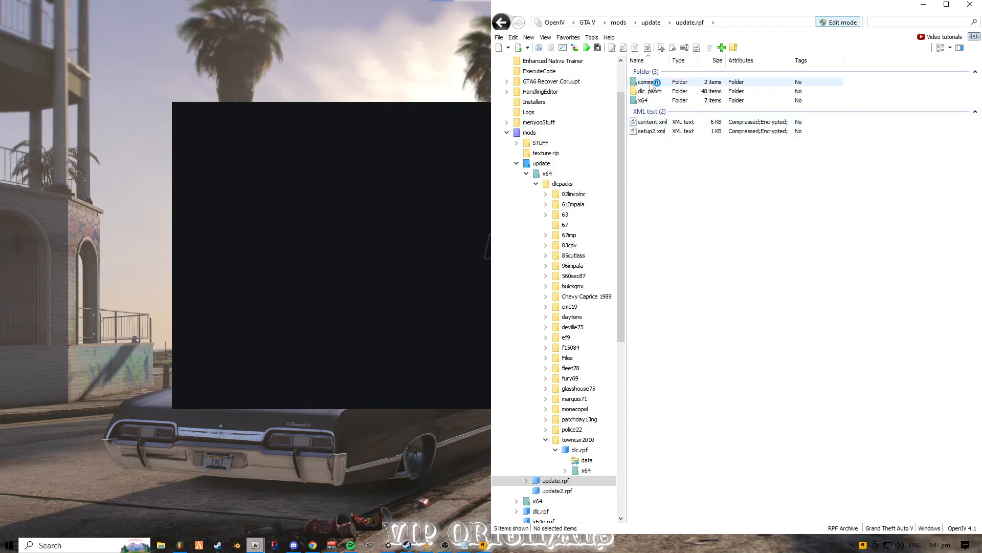
double_click(650, 82)
- Check the dlcpacks:/towncar2010/ entry in dlclist.xml, close the file and minimize OpenIV
scroll(658, 231, down, 3)
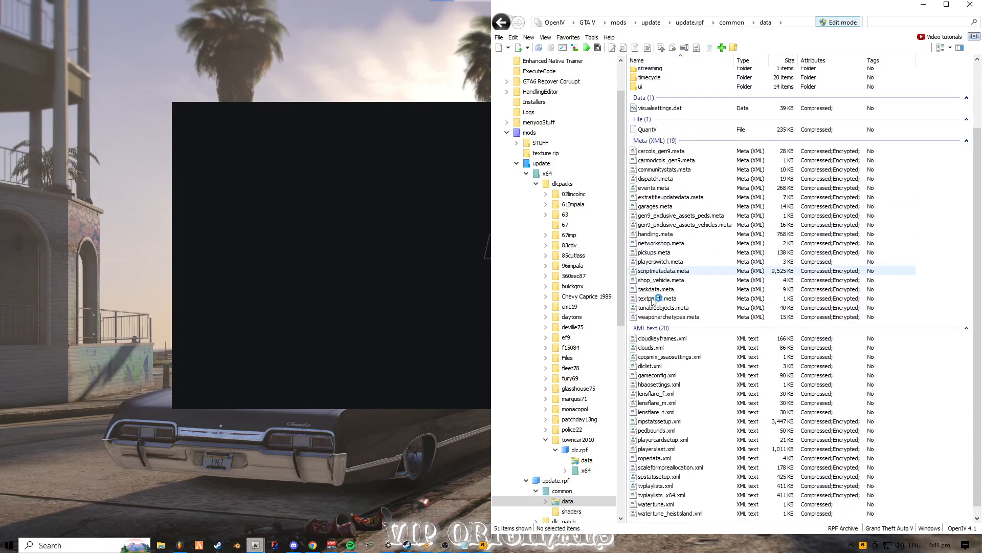
double_click(651, 362)
scroll(583, 189, down, 12)
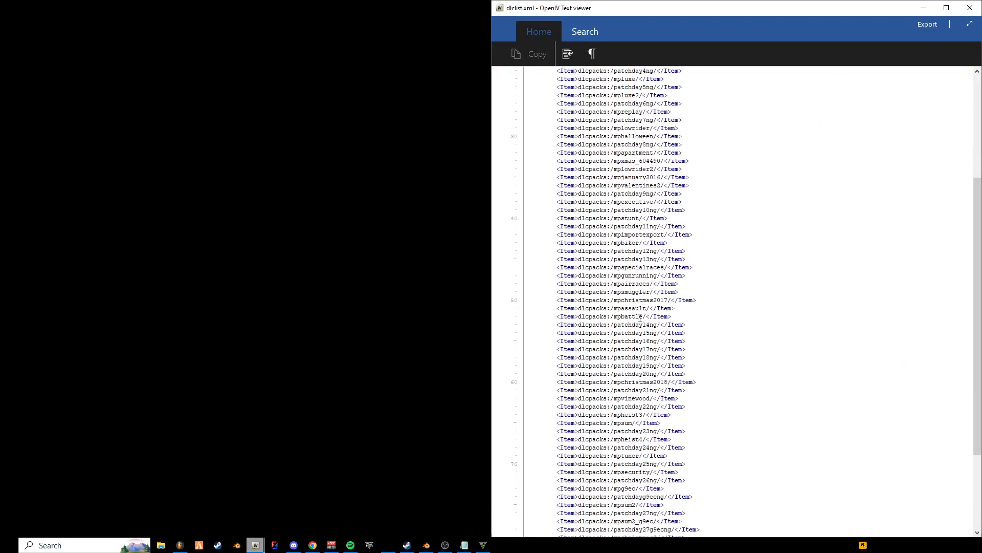
drag(614, 507, 654, 506)
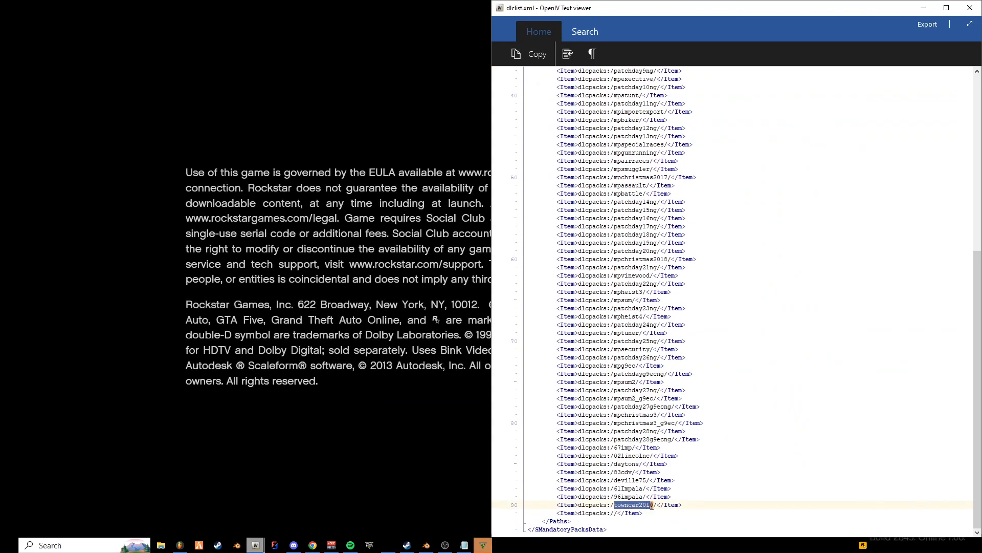
click(970, 8)
click(923, 7)
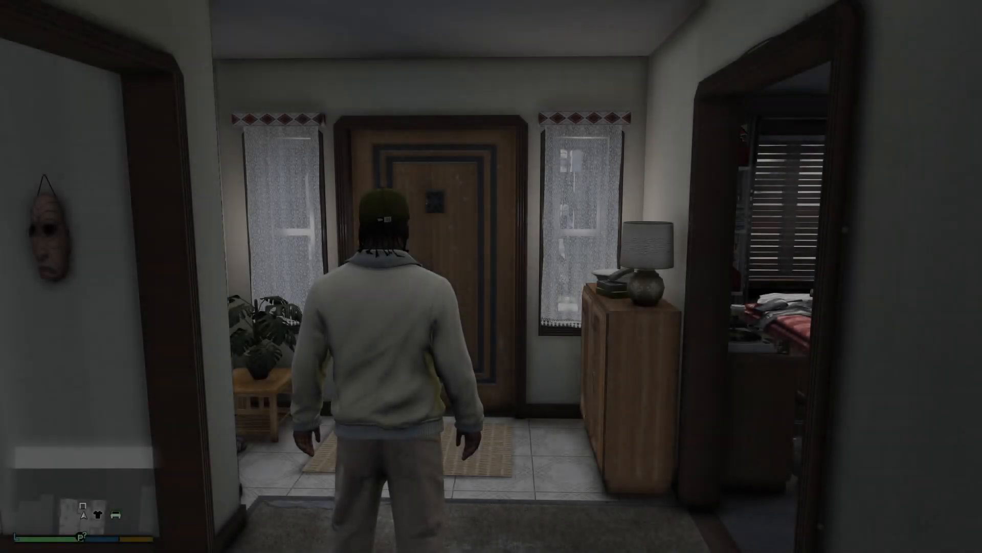
- In GTA V, walk the character out of the house and open the Add-on spawner's vehicle search
key(w)
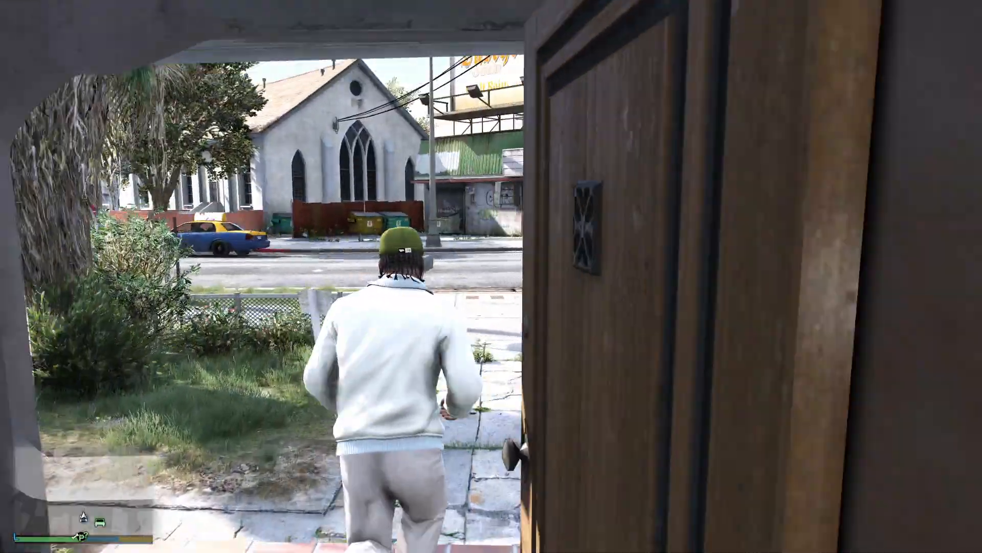
key(F5)
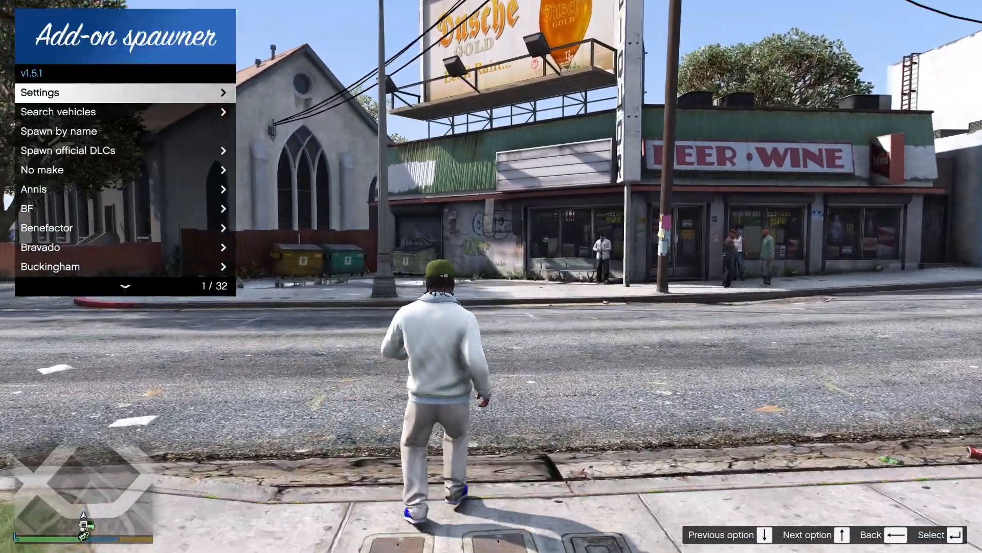
key(Down)
key(Return)
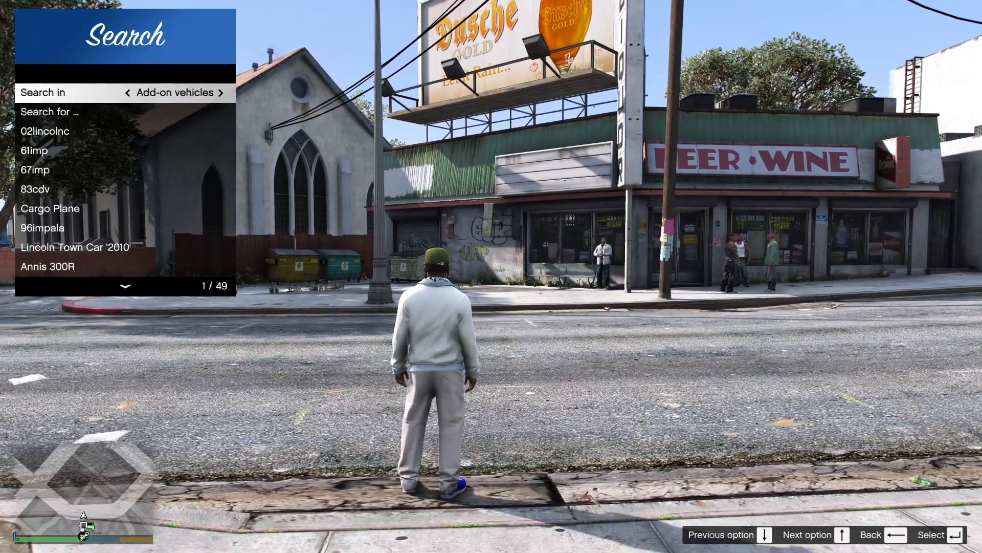
- Highlight Lincoln Town Car '2010 in the add-on vehicle list to view its info, and switch back to OpenIV
key(Down)
key(Down)
key(Down)
key(Down)
key(Down)
key(Down)
key(Down)
key(Down)
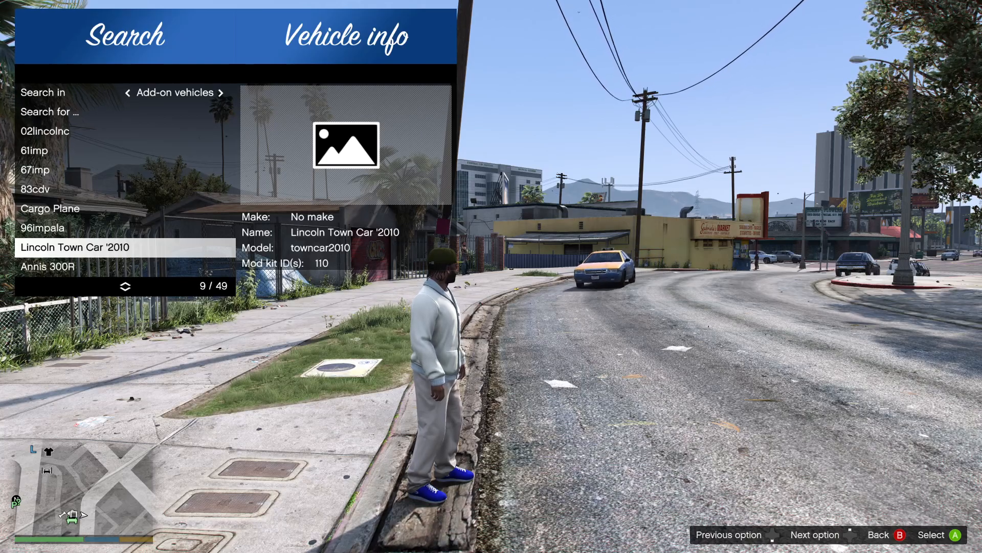
key(alt+Tab)
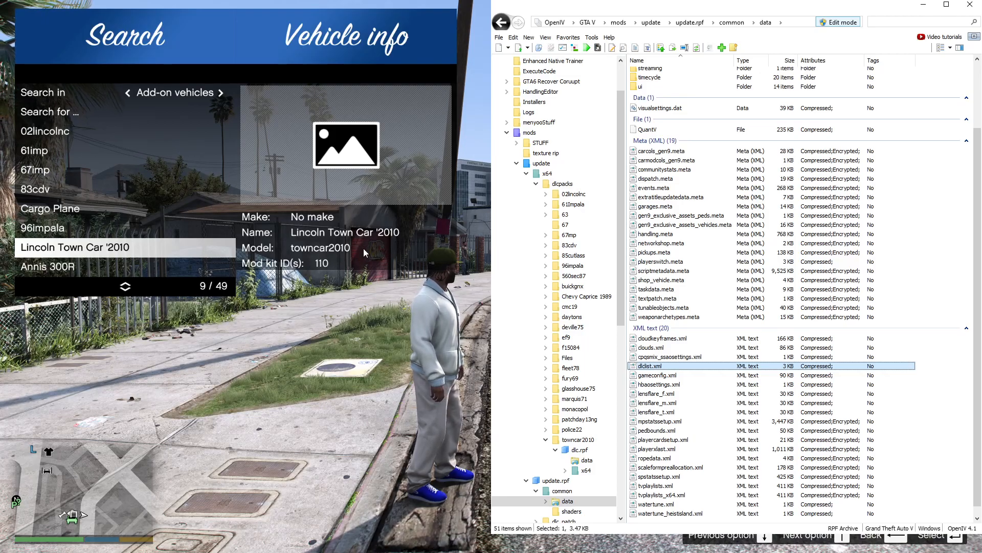
- Switch to GTA V, spawn Lincoln Town Car '2010 from the add-on vehicles and close the spawner
key(alt+Tab)
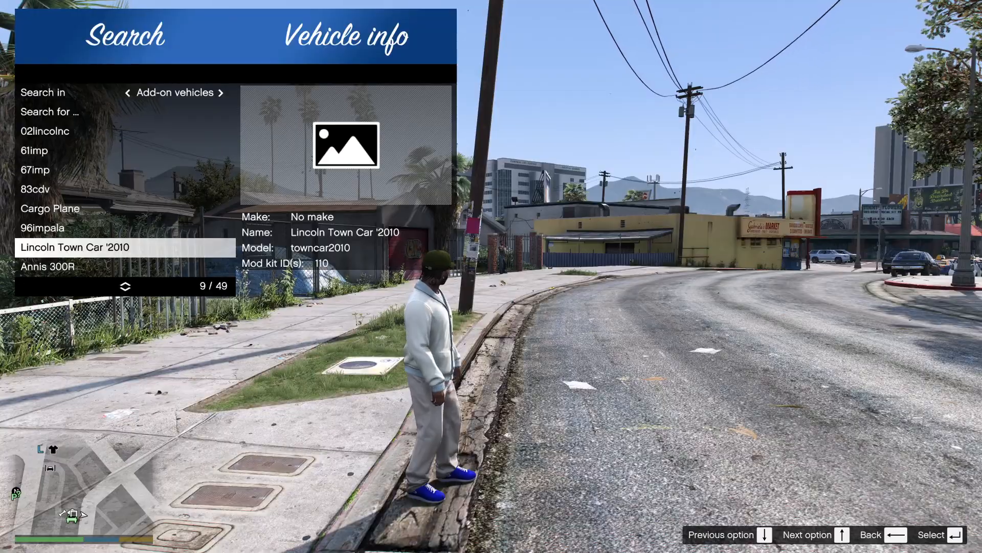
key(Up)
key(Down)
key(Return)
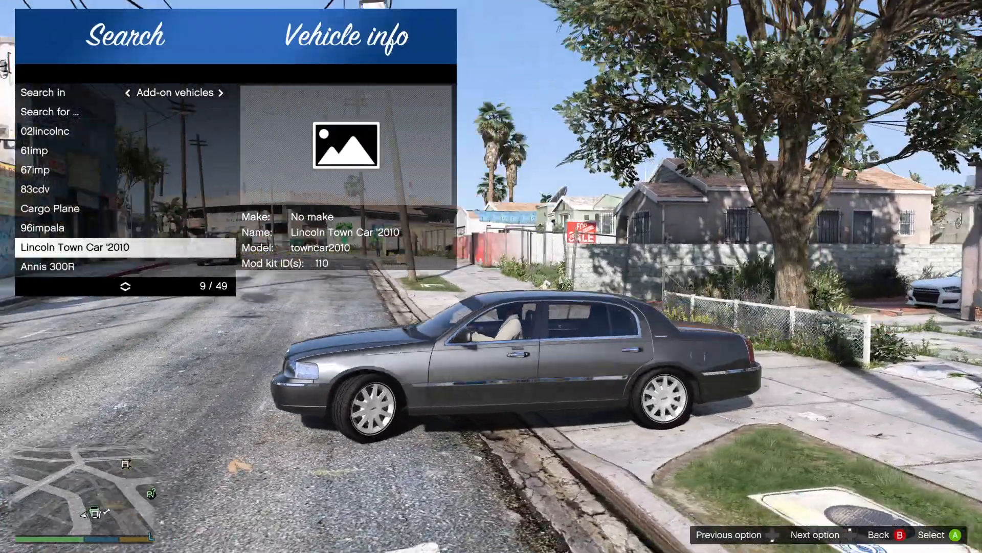
key(BackSpace)
key(BackSpace)
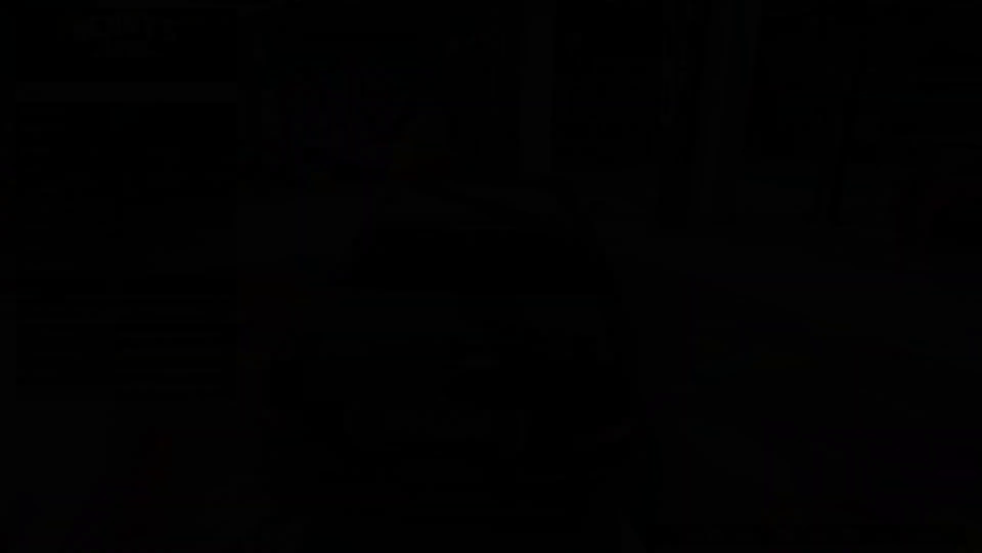
- Open the primary color choices of the car's respray options at Benny's Original Motor Works
key(Down)
key(Down)
key(Down)
key(Down)
key(Down)
key(Return)
key(Down)
key(Down)
key(Return)
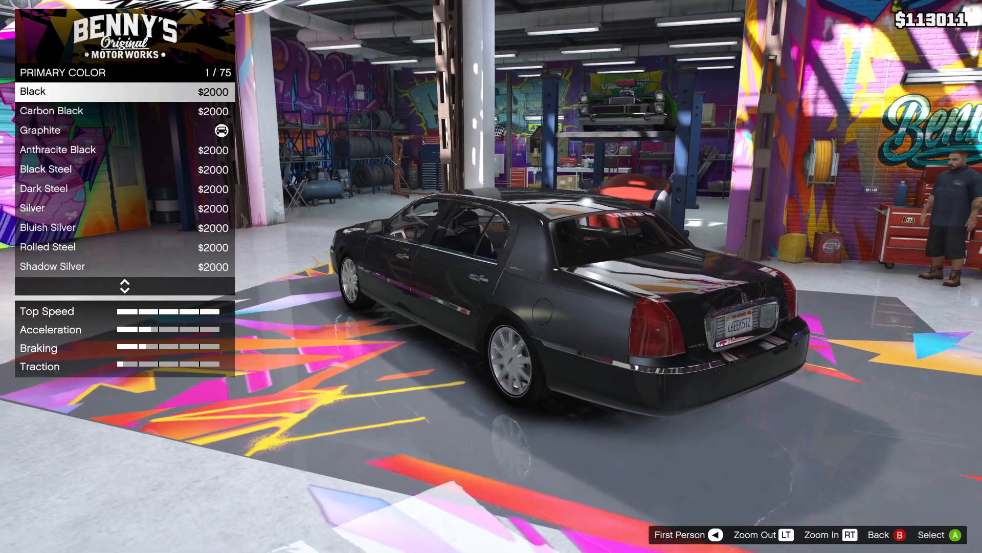
- Buy Sandy Brown as the car's primary color and return to the modification categories
key(Down)
key(Up)
key(Up)
key(Up)
key(Up)
key(Up)
key(Up)
key(Up)
key(Up)
key(Up)
key(Up)
key(Up)
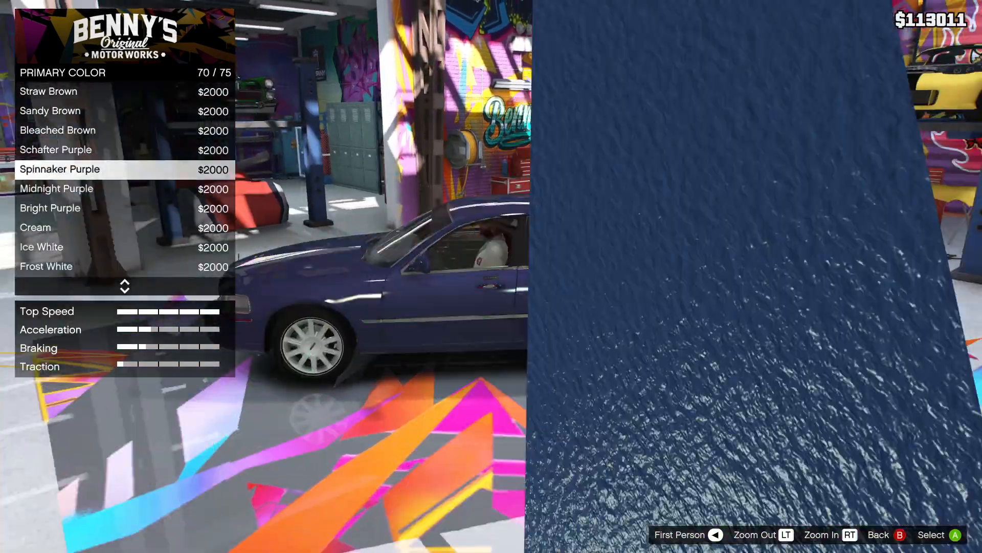
key(Down)
key(Return)
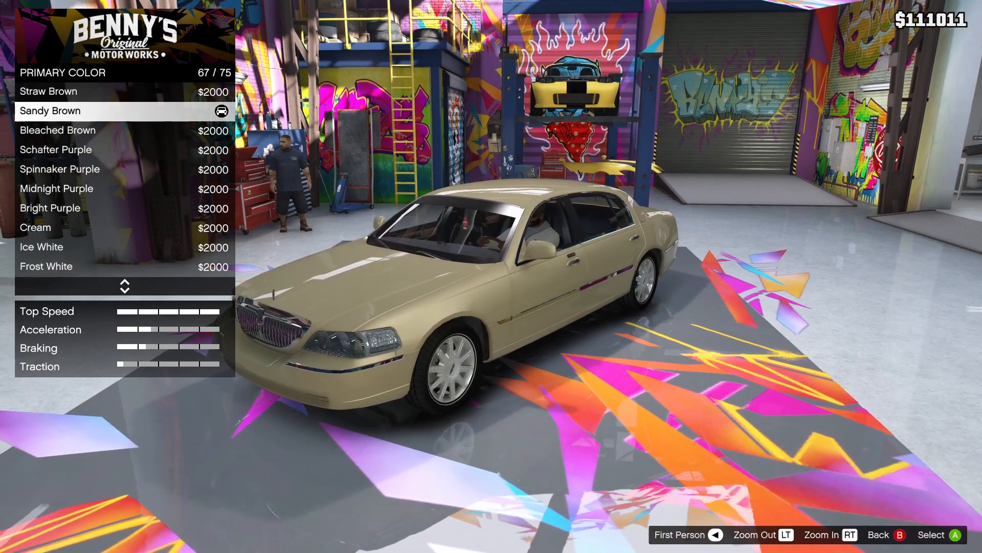
key(Escape)
key(Escape)
key(Escape)
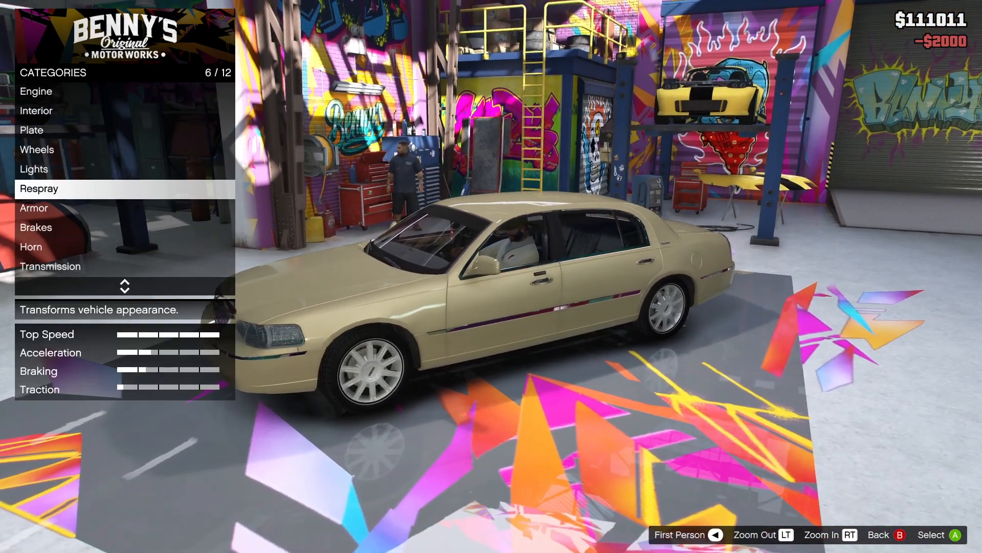
- Fit the Lowrider wheels Dayton full gold (white) and return to the modification categories
key(Up)
key(Up)
key(Return)
key(Return)
key(Down)
key(Return)
key(Return)
key(Up)
key(Up)
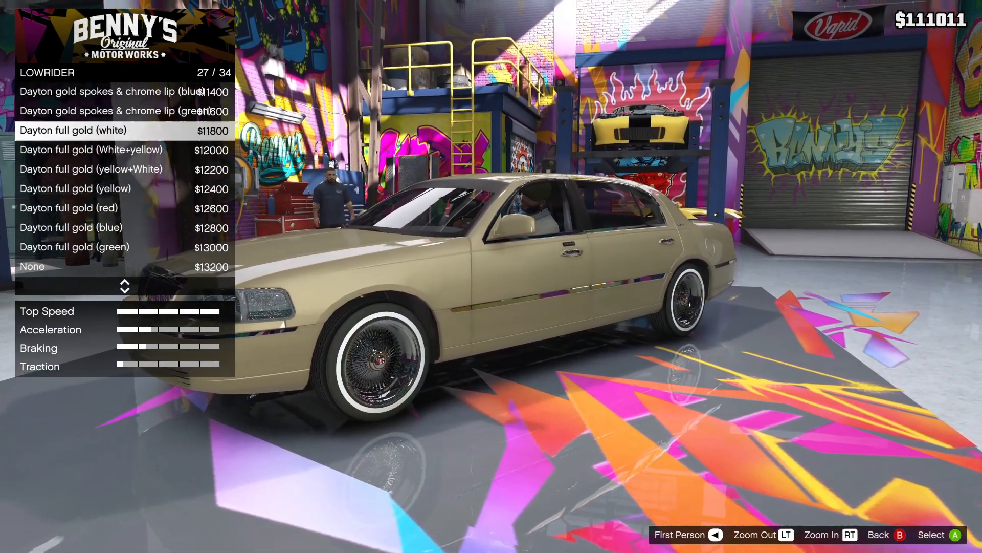
key(Up)
key(Down)
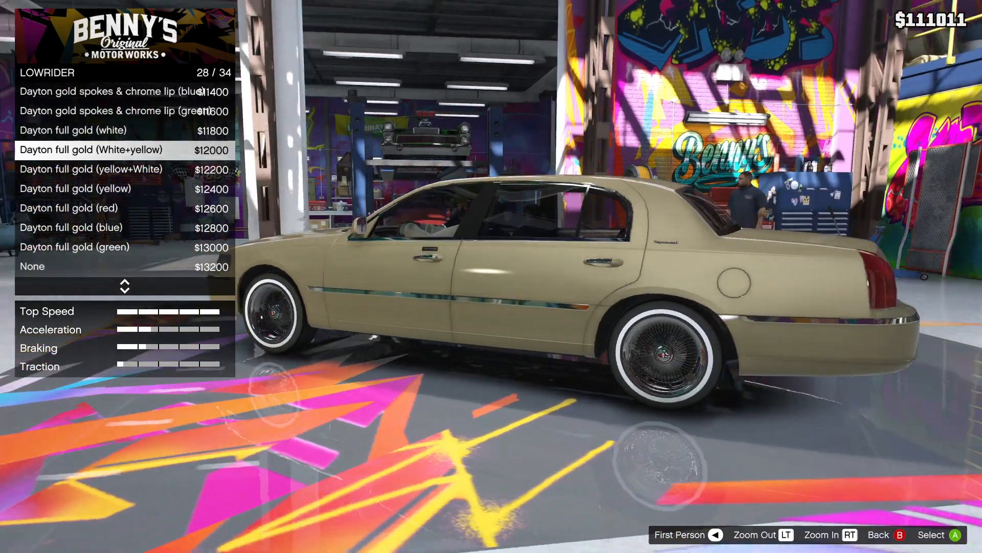
key(Up)
key(BackSpace)
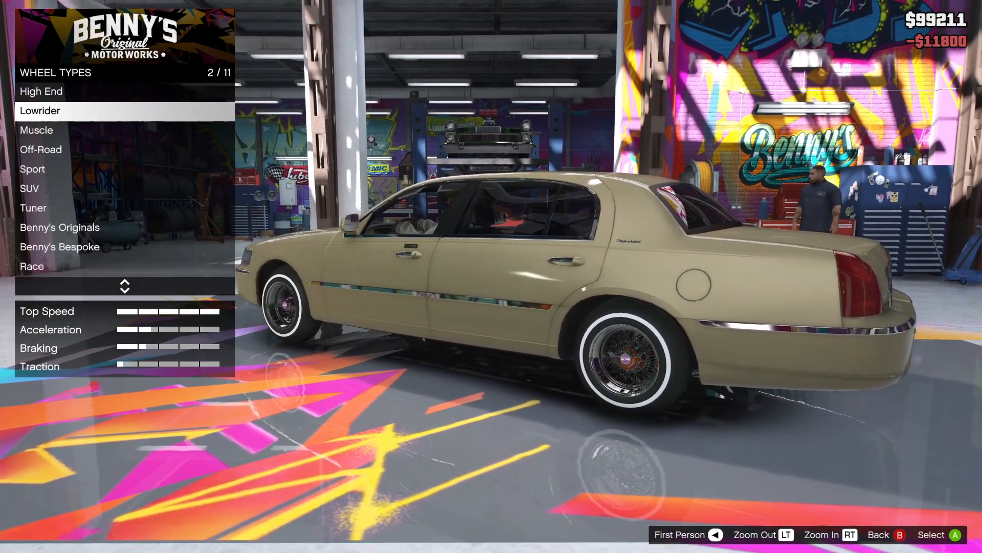
key(BackSpace)
key(BackSpace)
- Look through the remaining modification categories and examine the window tint options without buying one
key(Down)
key(Down)
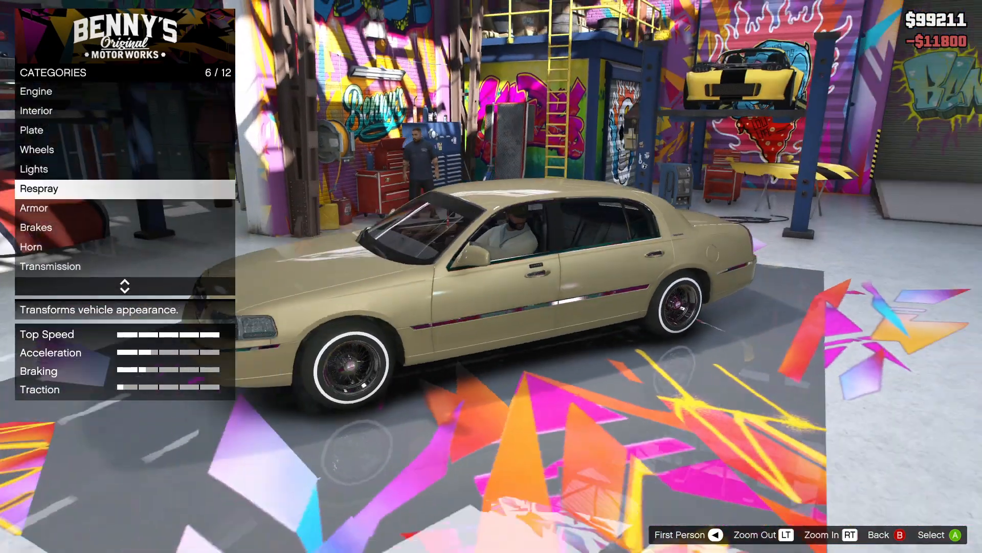
key(Down)
key(Down)
key(Down)
key(Down)
key(Down)
key(Down)
key(Down)
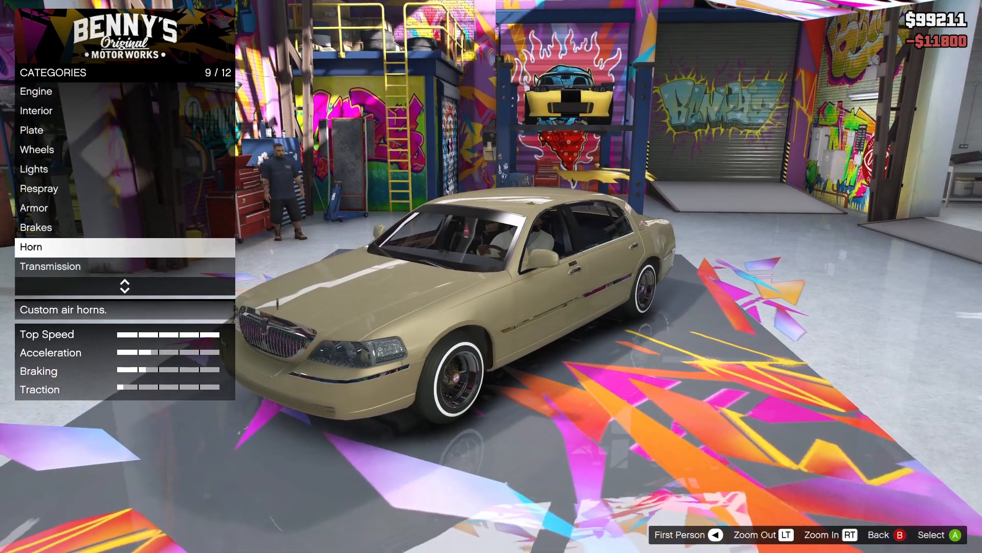
key(Up)
key(Return)
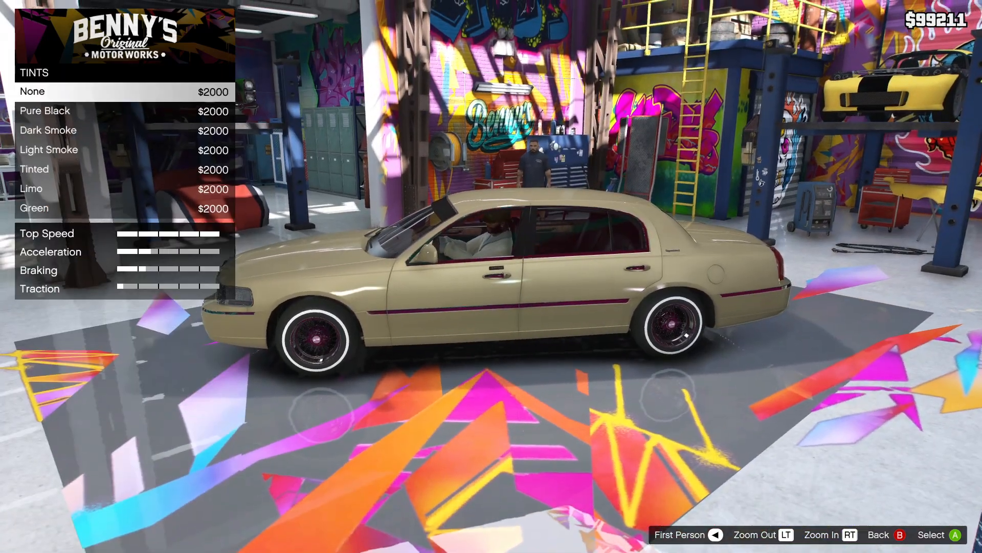
key(Up)
key(Down)
key(BackSpace)
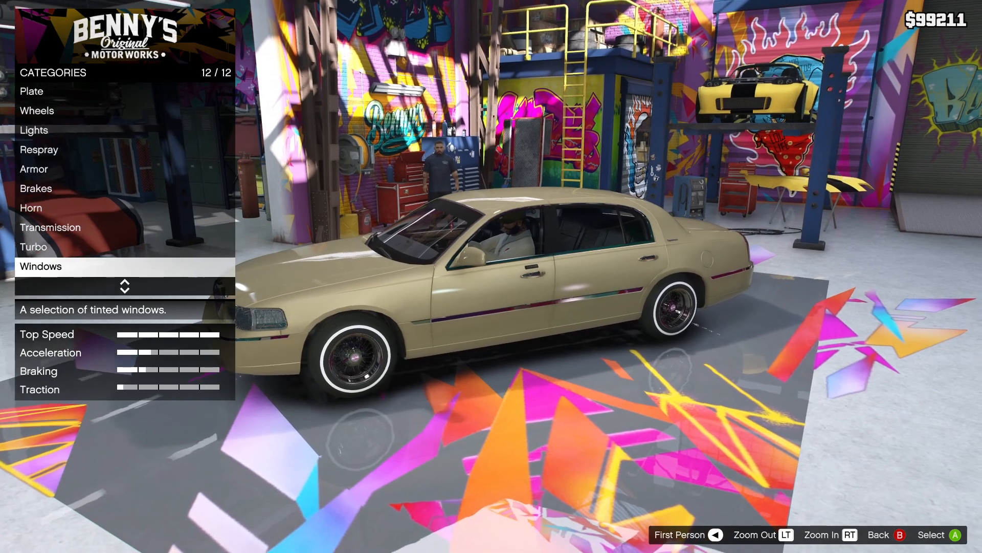
- Leave Benny's and drive the Town Car around the warehouse lot to test its hydraulics
key(BackSpace)
key(Return)
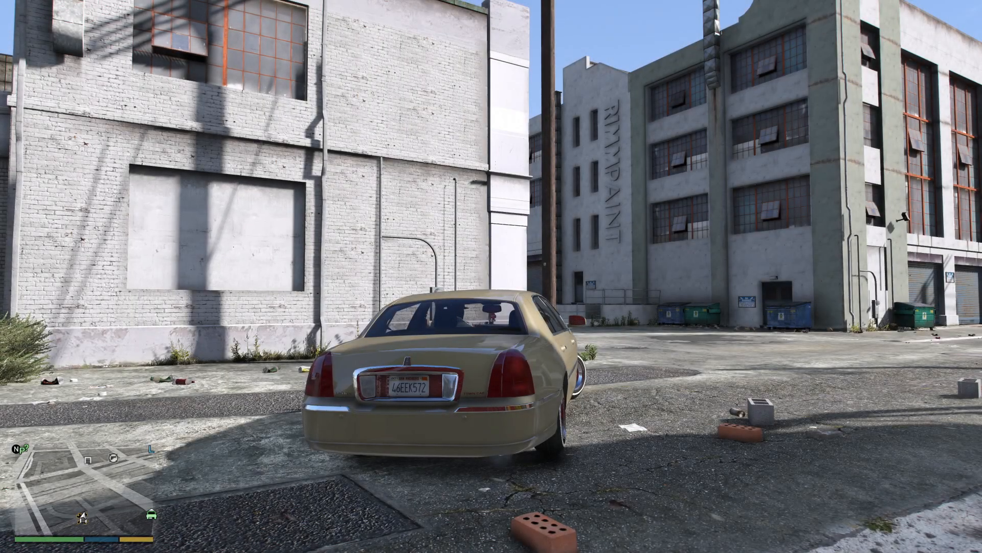
key(w)
key(d)
key(w)
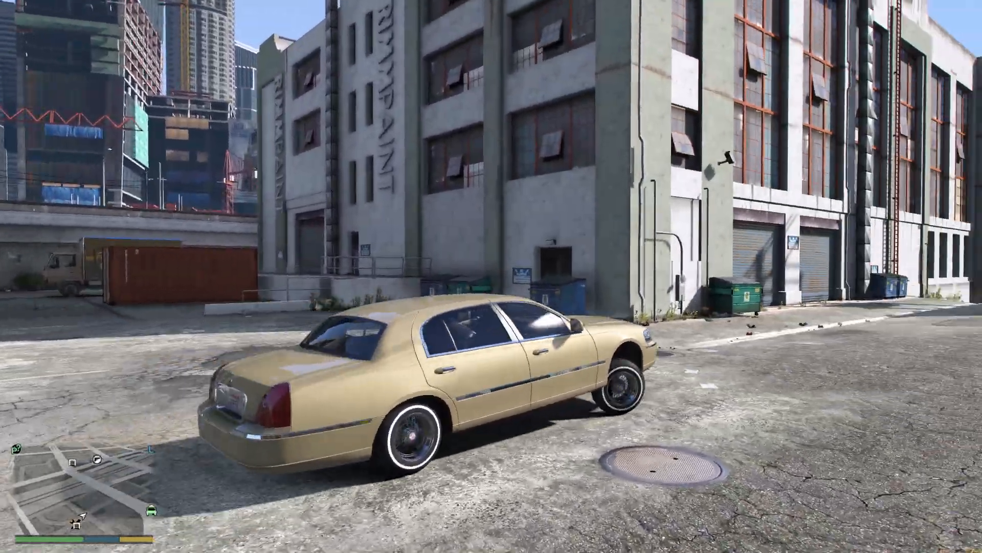
key(w)
key(a)
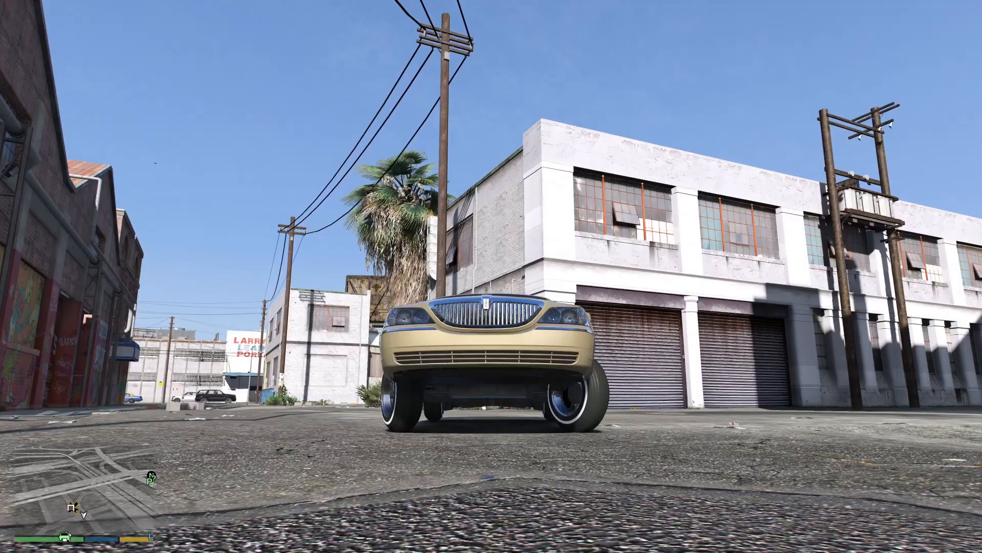
key(d)
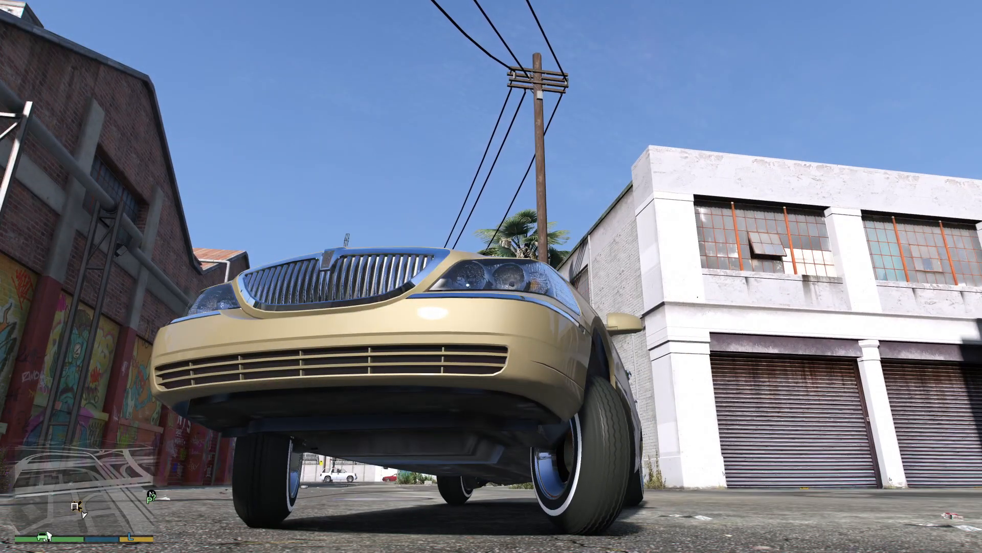